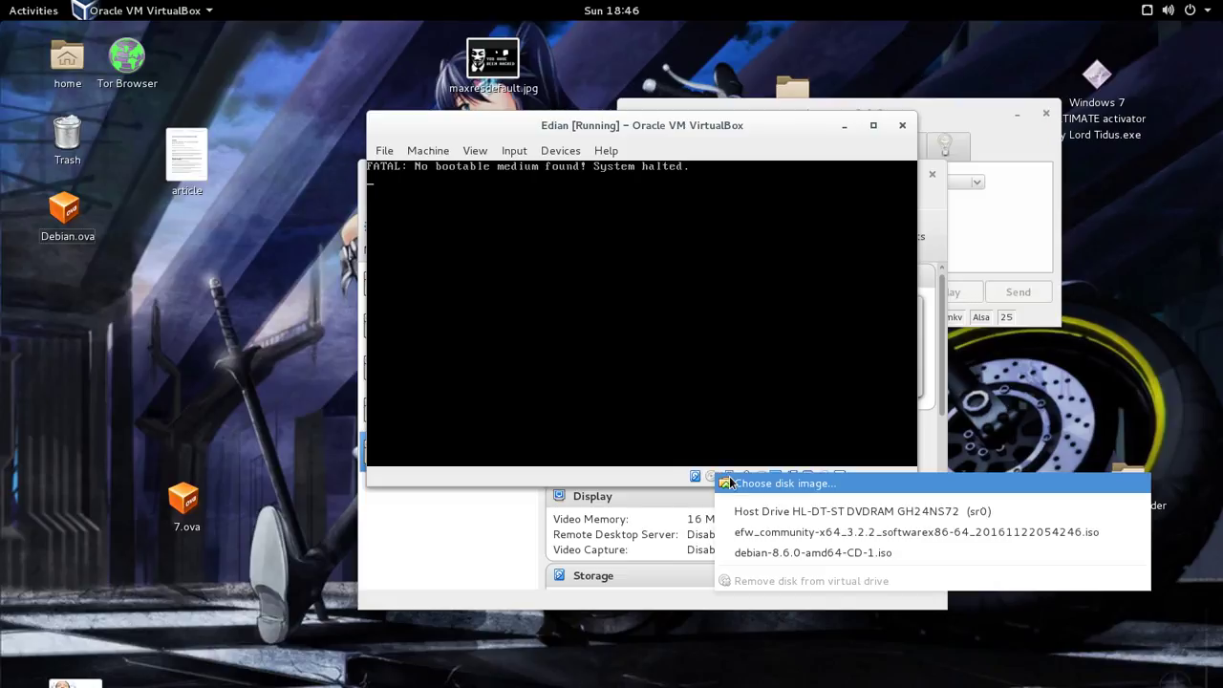
Insert the efw_community-x64_3.2.2_softwarex86-64_20161122054246.iso image into the virtual drive and reset the Edian virtual machine.
{"action": "left_click", "coordinate": [748, 535]}
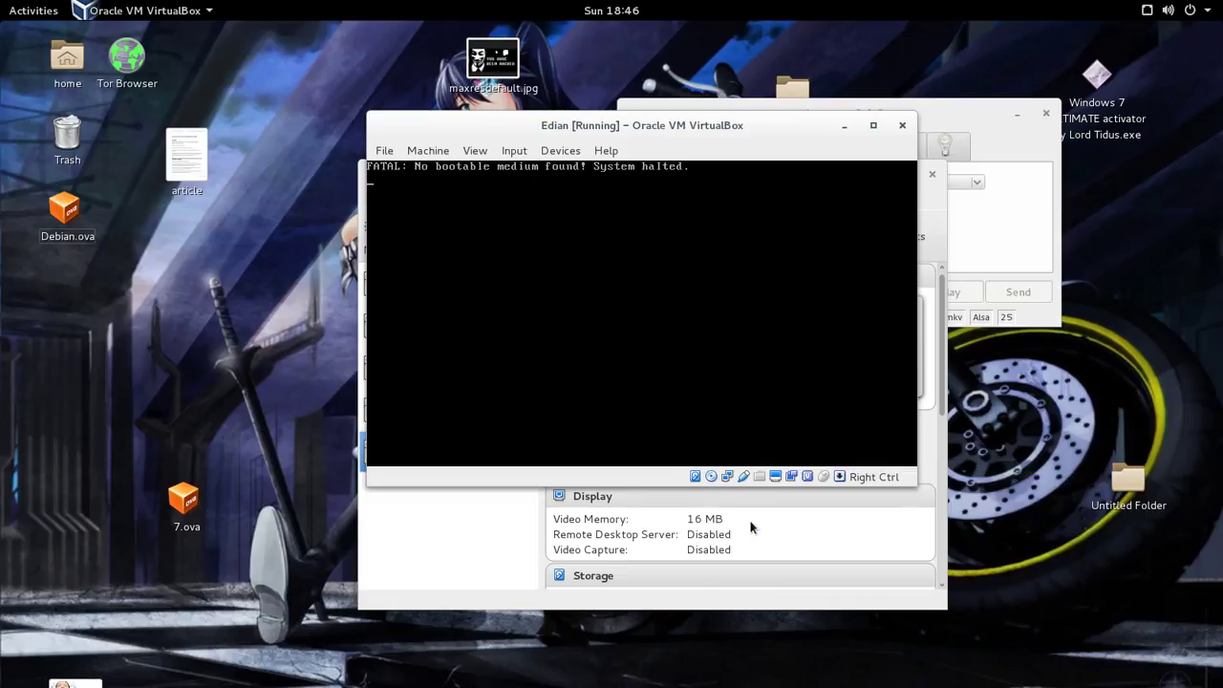
{"action": "left_click", "coordinate": [382, 153]}
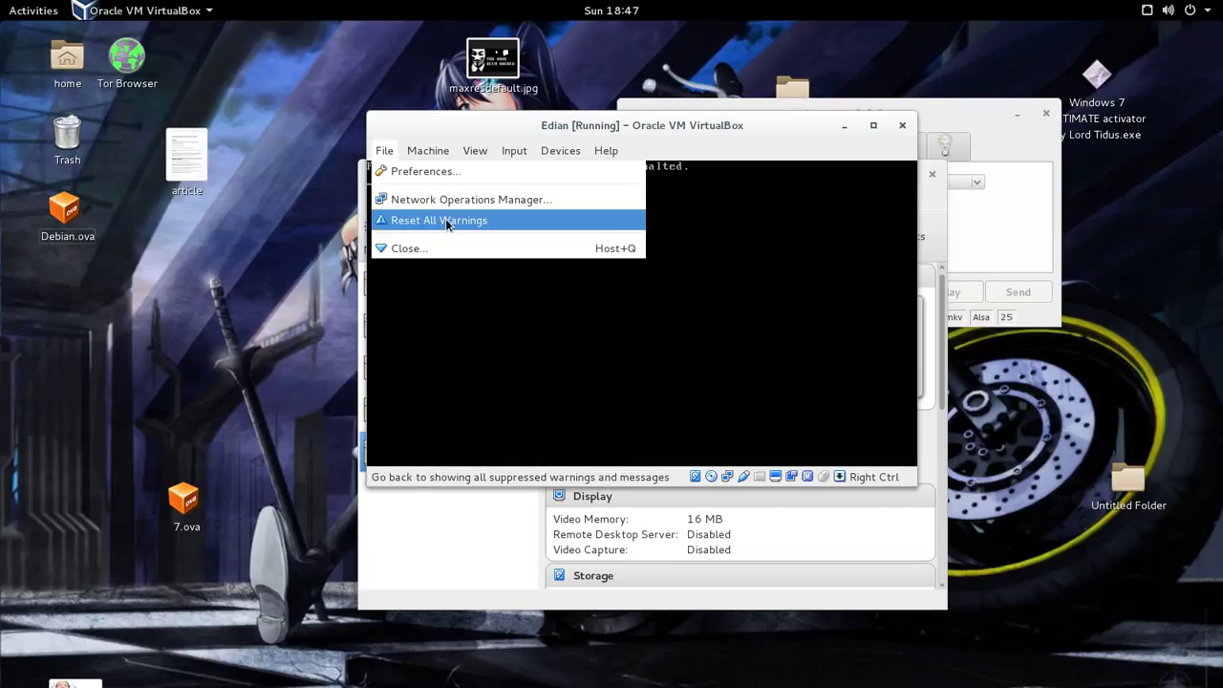
{"action": "left_click", "coordinate": [446, 222]}
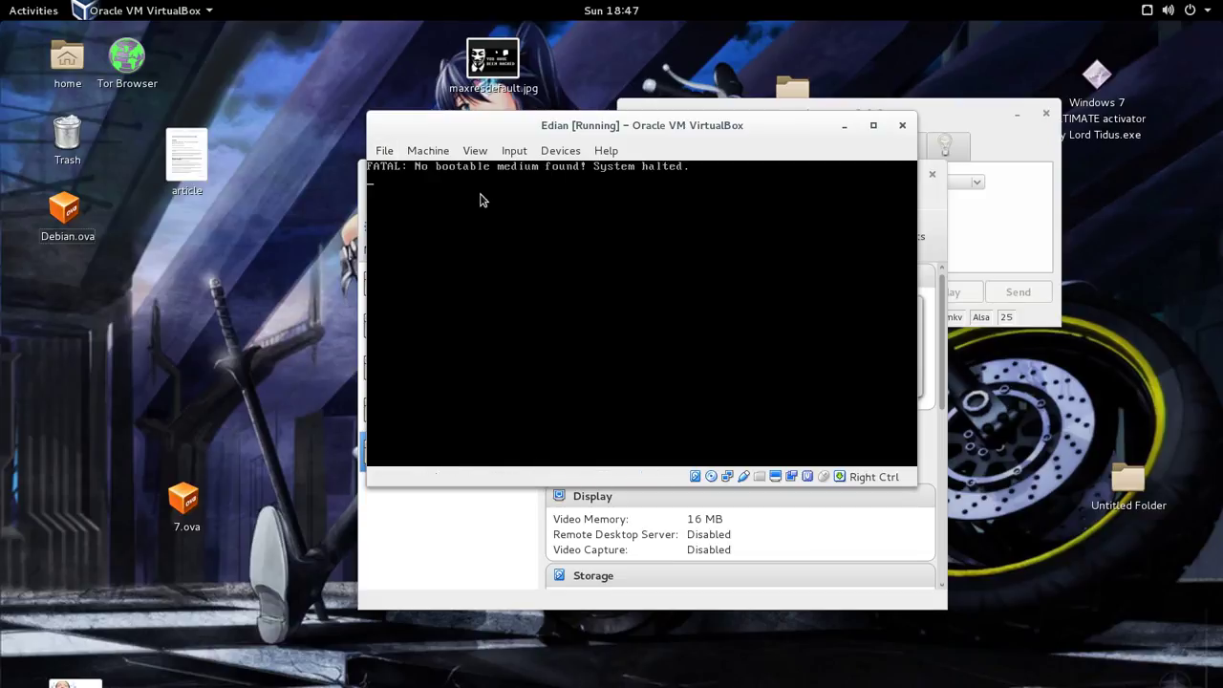
{"action": "left_click", "coordinate": [431, 155]}
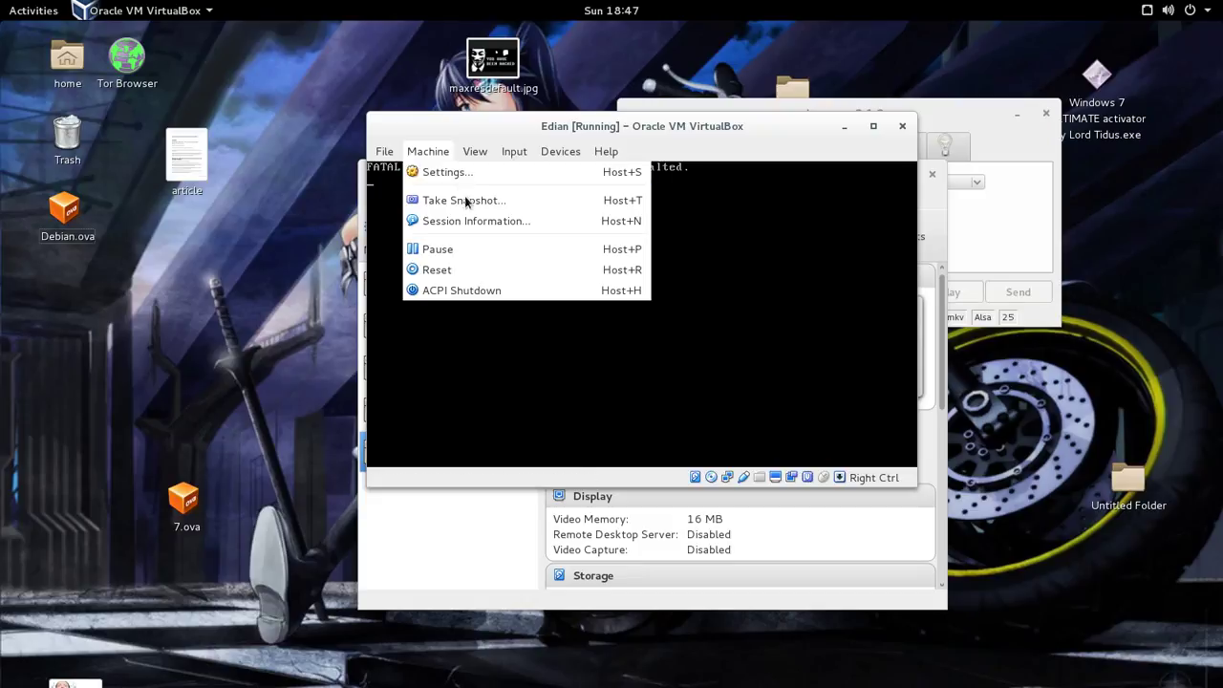
{"action": "left_click", "coordinate": [474, 271]}
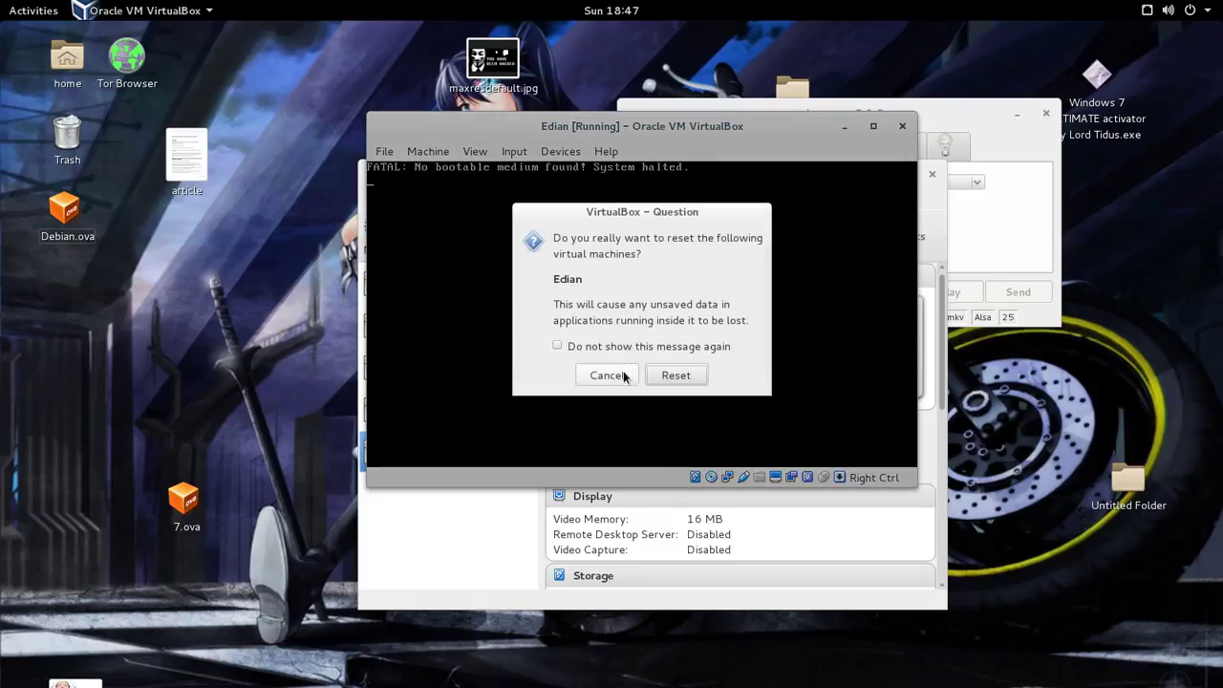
{"action": "left_click", "coordinate": [675, 375]}
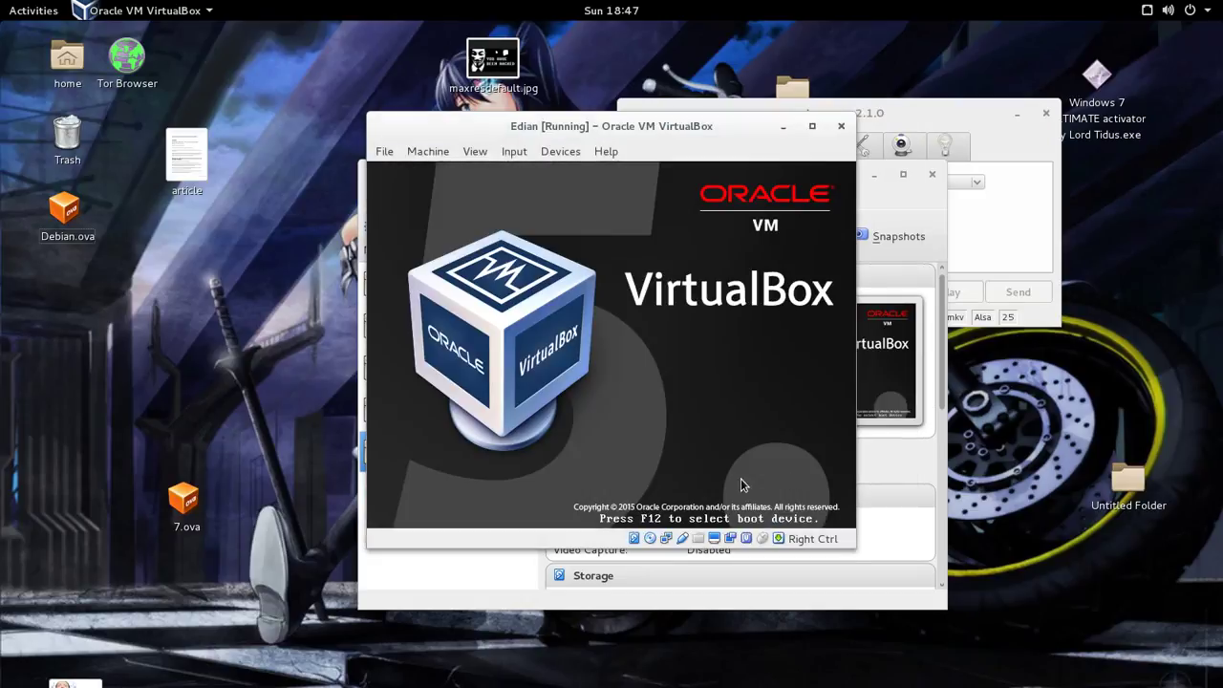
Dismiss the mouse pointer integration notice while Edian boots and move its window aside.
{"action": "left_click", "coordinate": [667, 539]}
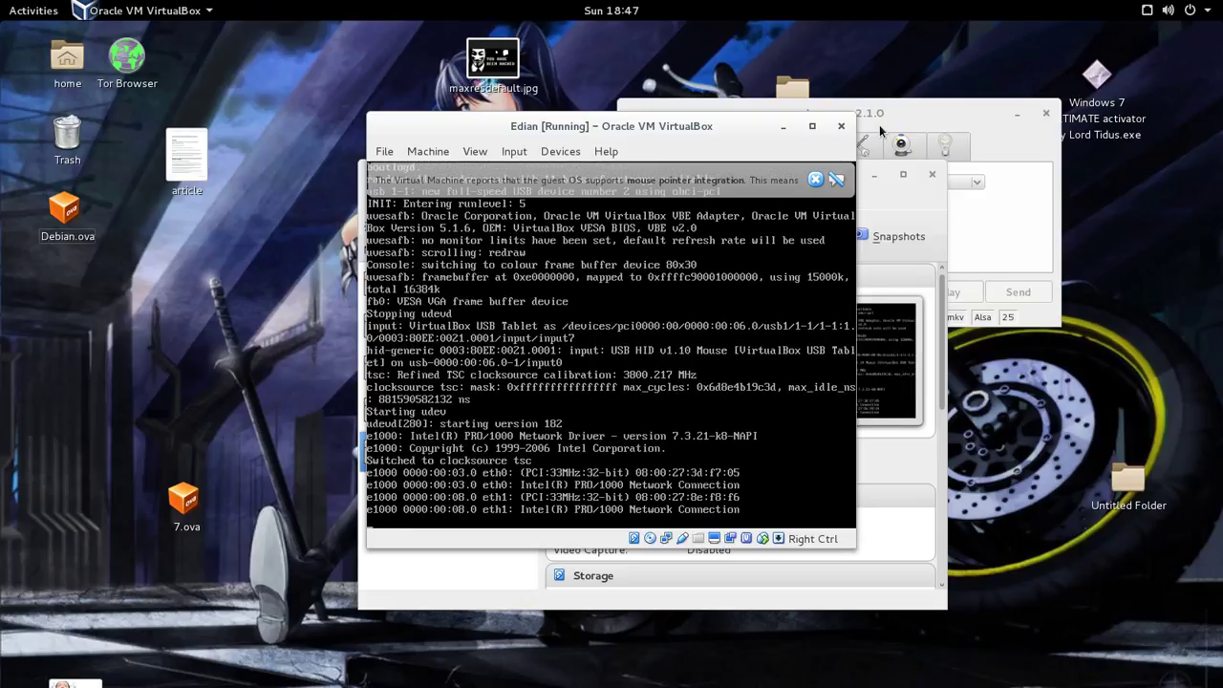
{"action": "left_click", "coordinate": [823, 180]}
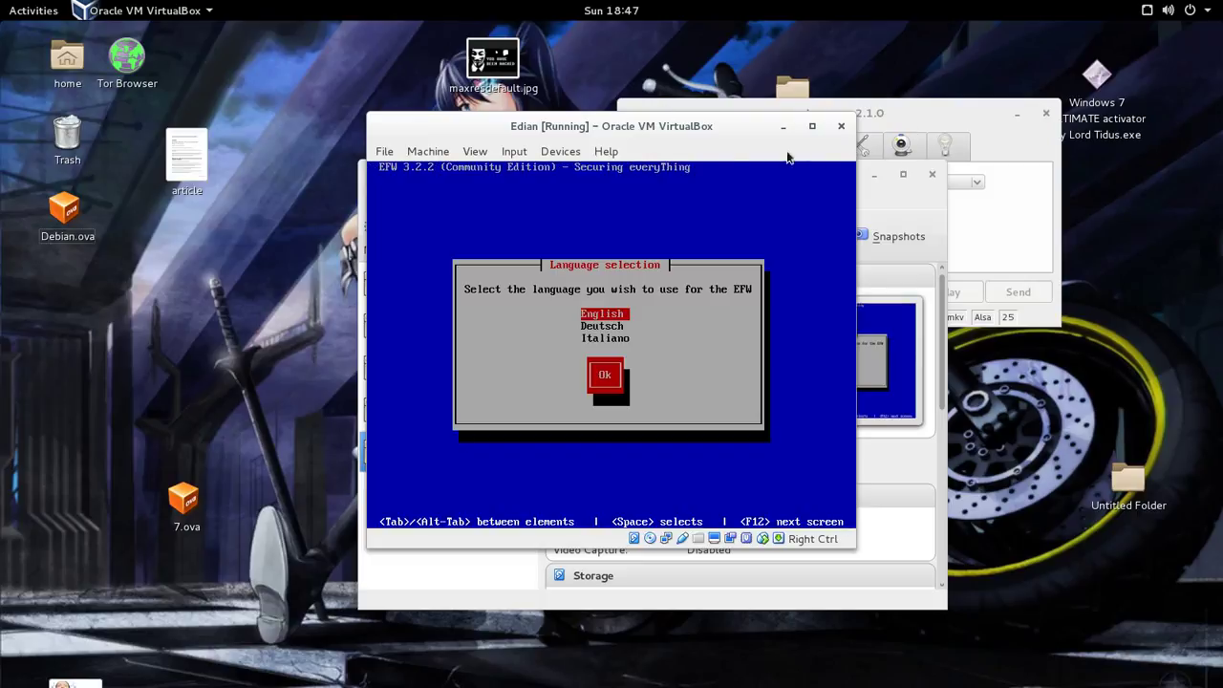
{"action": "left_click_drag", "start_coordinate": [683, 126], "coordinate": [603, 105]}
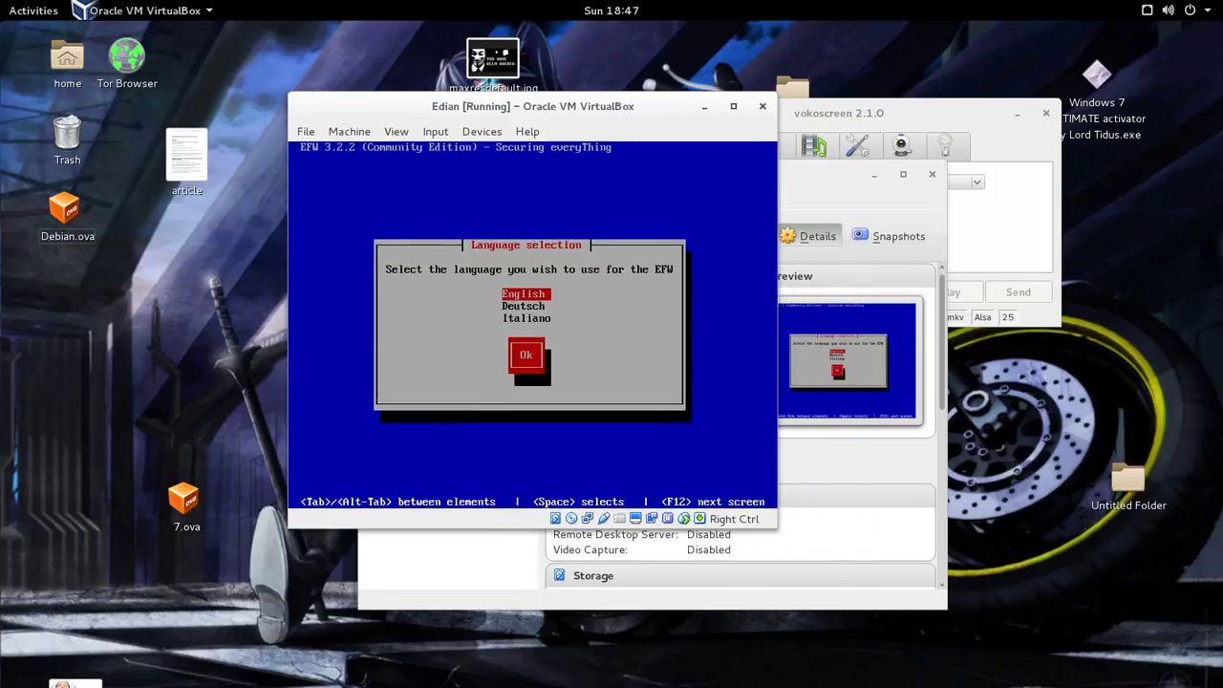
Switch to Firefox, open google.ca in a new tab and search for "edian".
{"action": "left_click", "coordinate": [42, 8]}
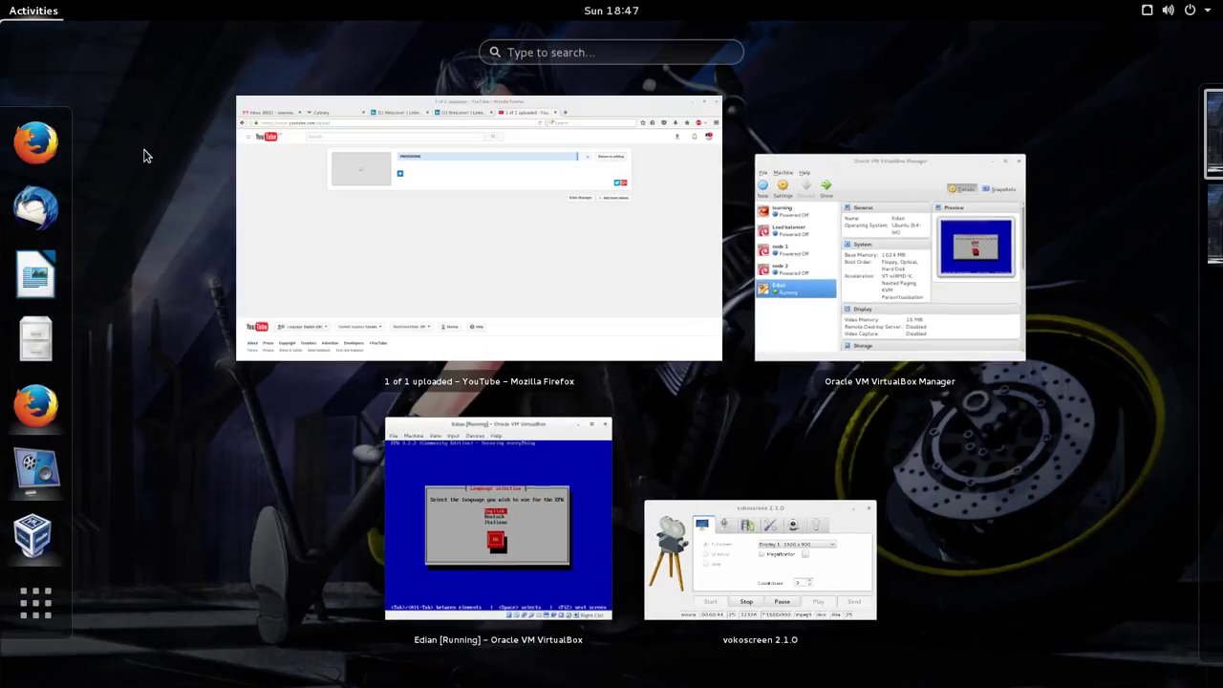
{"action": "left_click", "coordinate": [332, 112]}
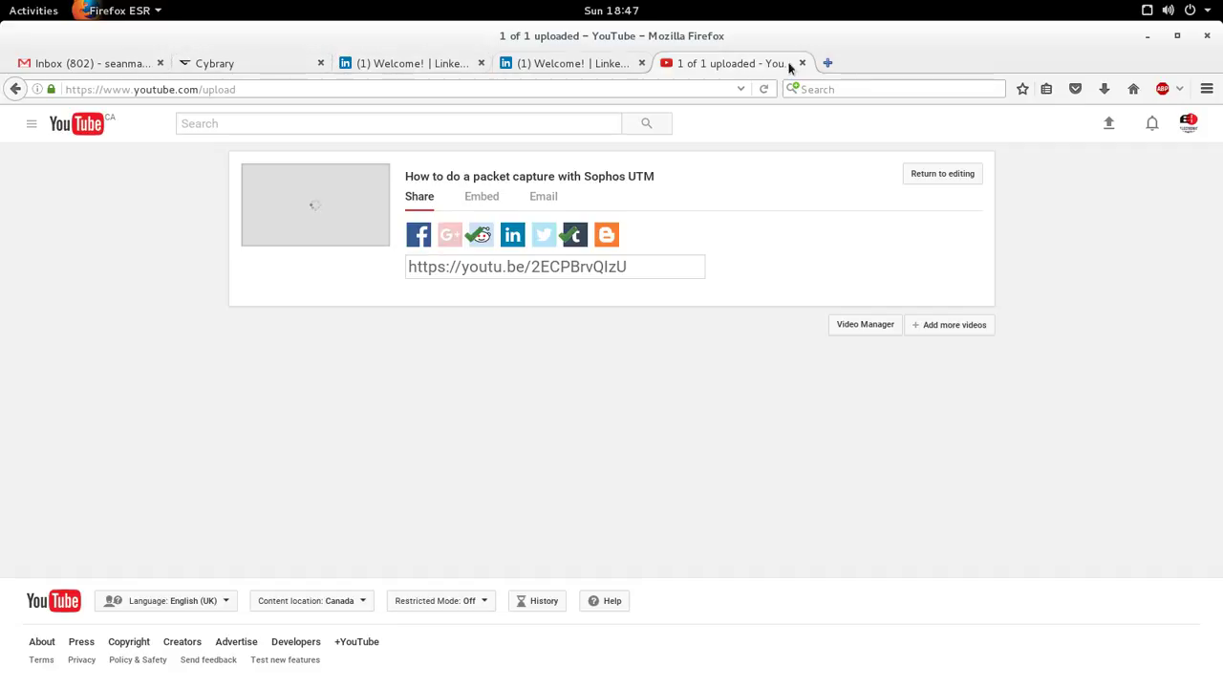
{"action": "left_click", "coordinate": [827, 63]}
{"action": "type", "text": "google.ca/"}
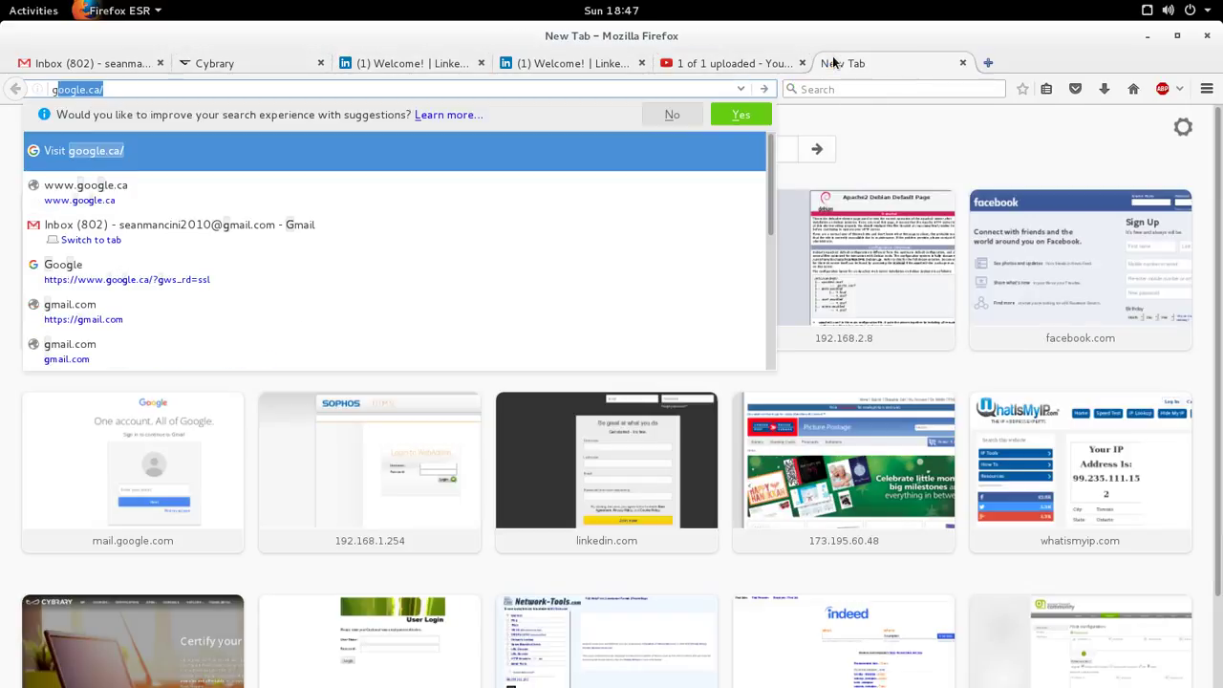
{"action": "key", "text": "Return"}
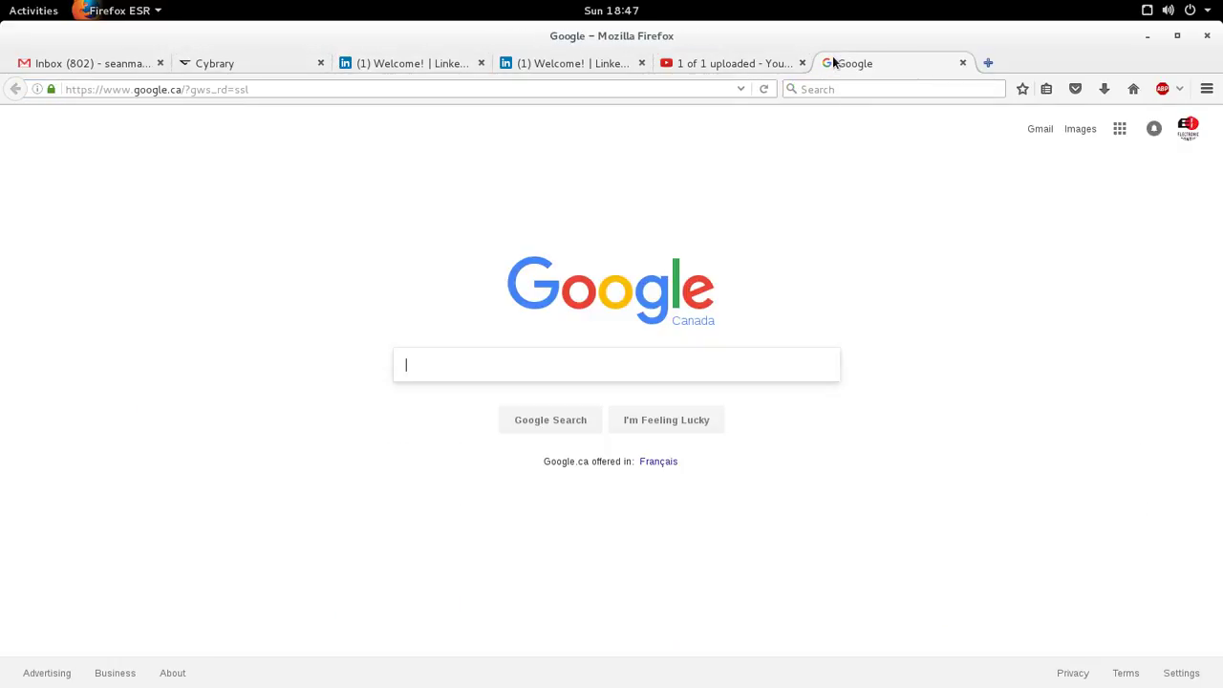
{"action": "type", "text": "edian"}
{"action": "key", "text": "Return"}
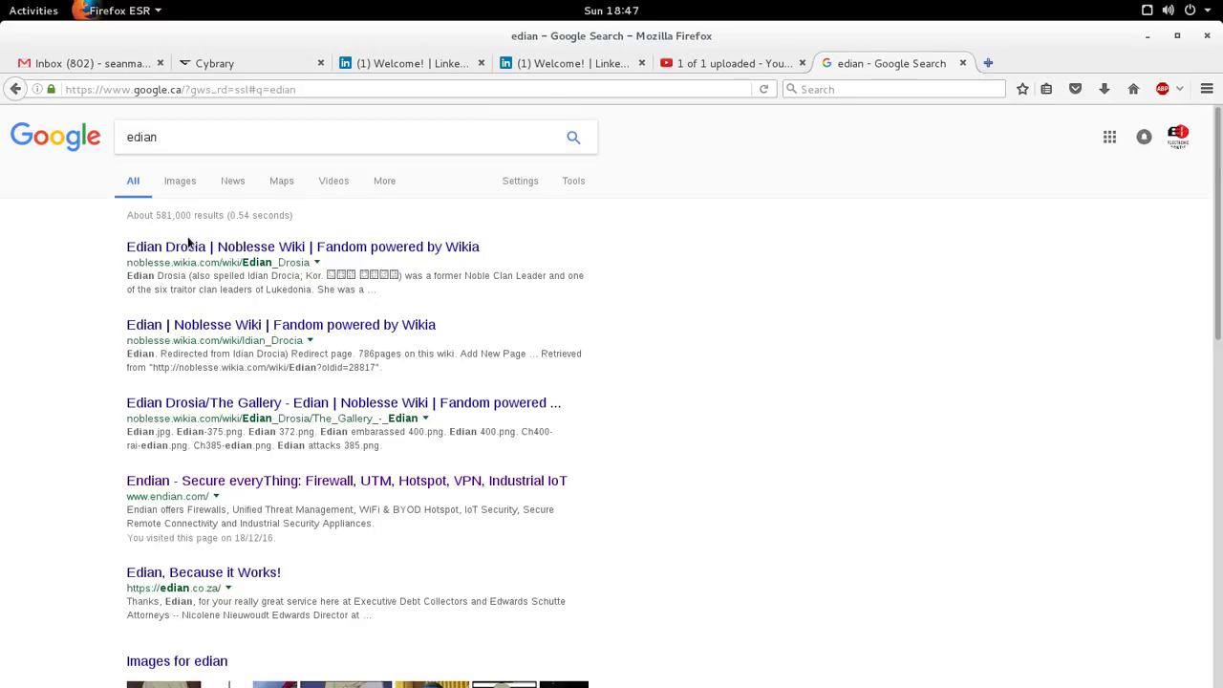
Open the Endian website from the search results and view the editions on its Community download page.
{"action": "left_click", "coordinate": [235, 481]}
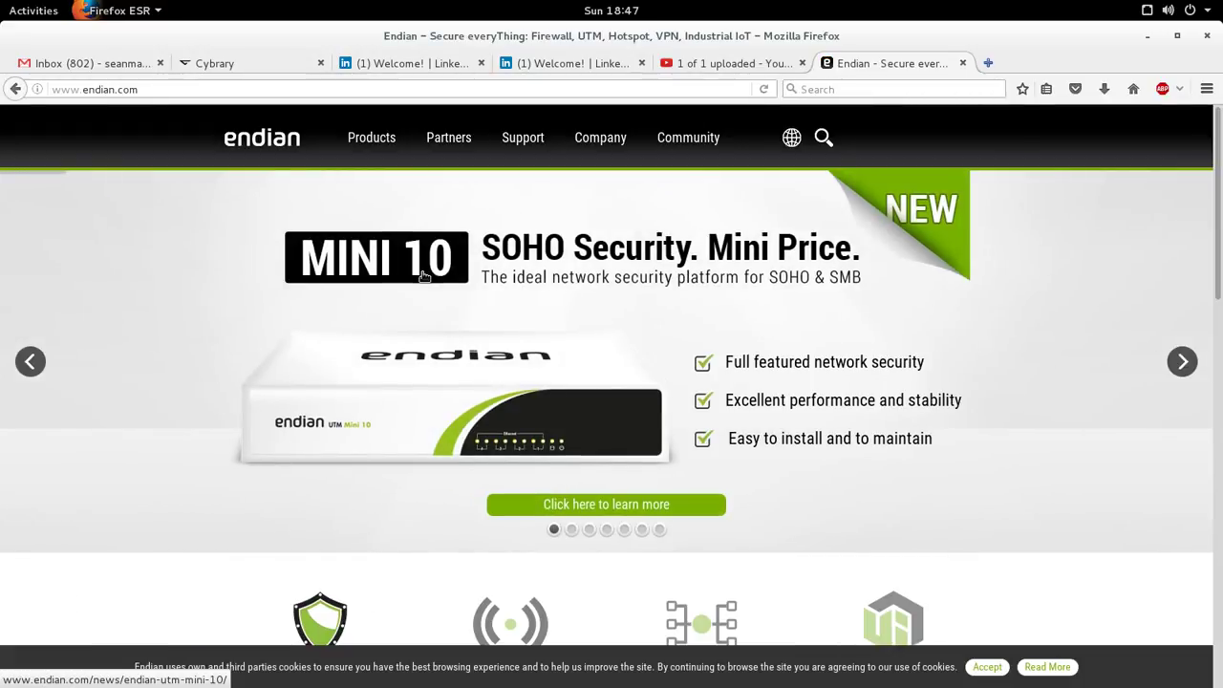
{"action": "scroll", "coordinate": [426, 277], "scroll_direction": "down", "scroll_amount": 5}
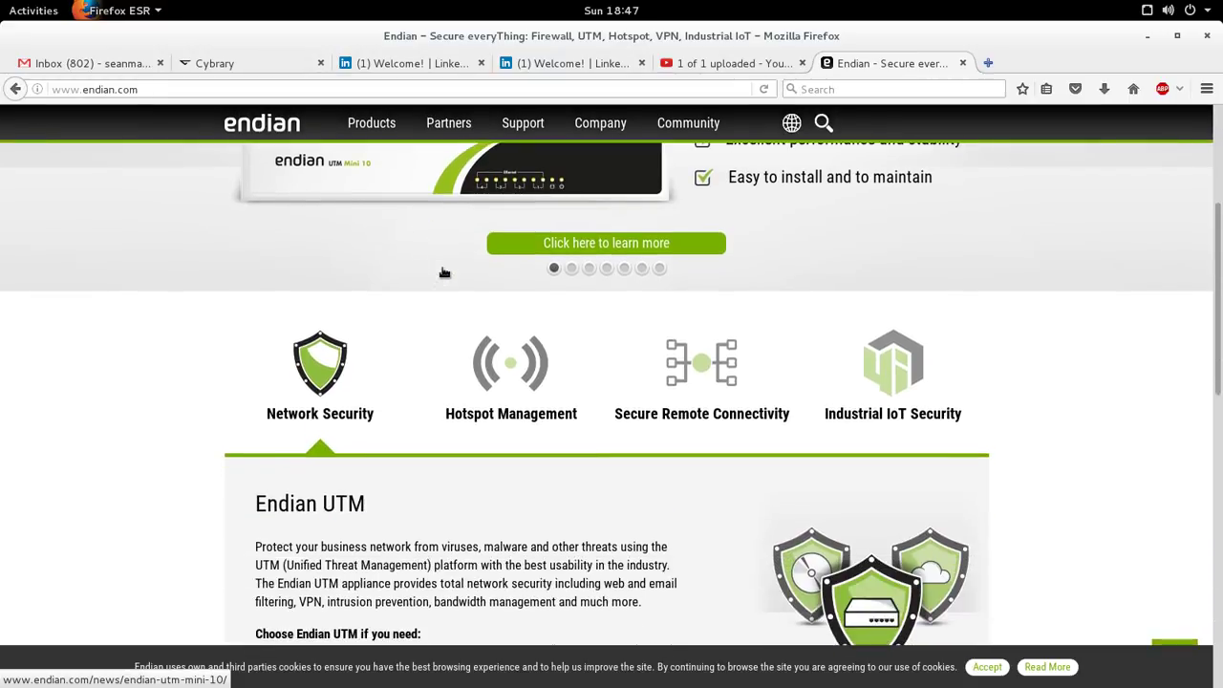
{"action": "scroll", "coordinate": [839, 332], "scroll_direction": "up", "scroll_amount": 5}
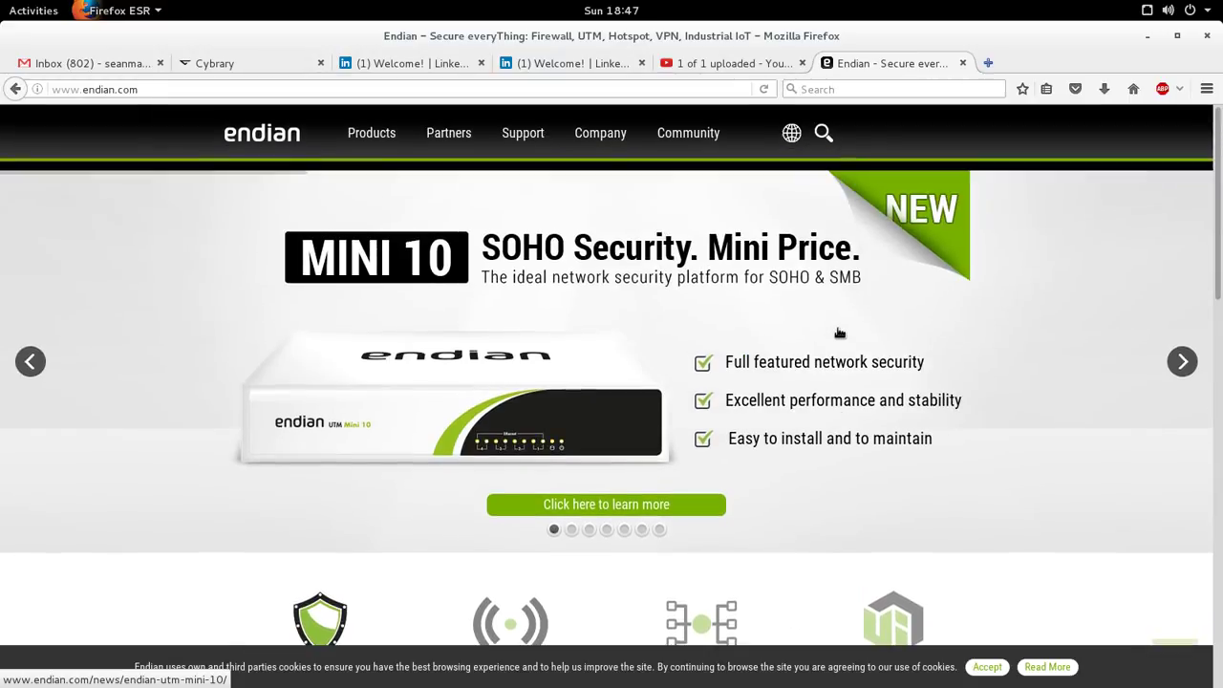
{"action": "mouse_move", "coordinate": [654, 149]}
{"action": "left_click", "coordinate": [681, 250]}
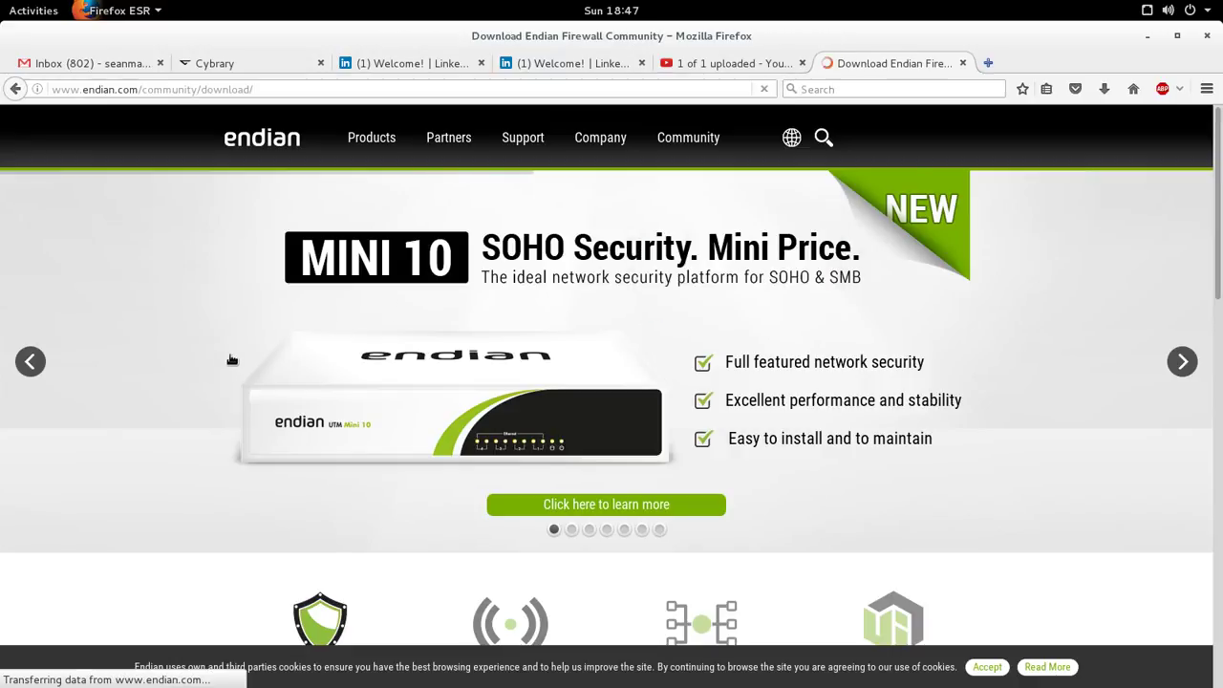
{"action": "scroll", "coordinate": [246, 345], "scroll_direction": "down", "scroll_amount": 2}
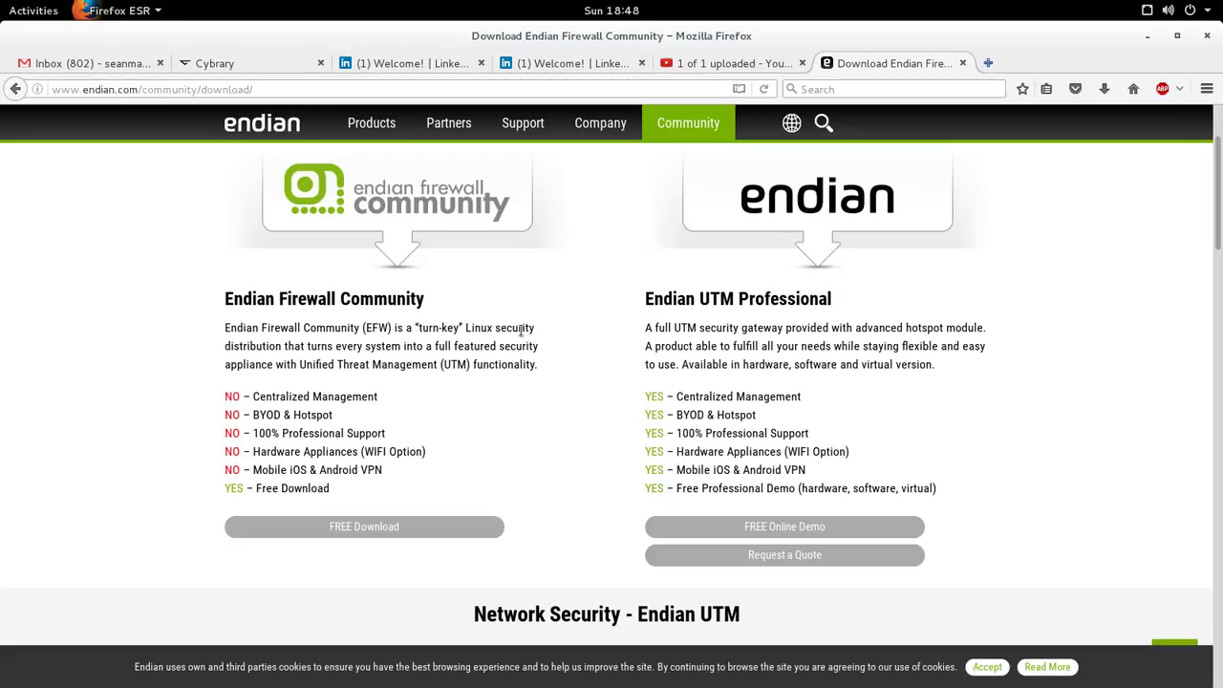
{"action": "scroll", "coordinate": [518, 318], "scroll_direction": "up", "scroll_amount": 2}
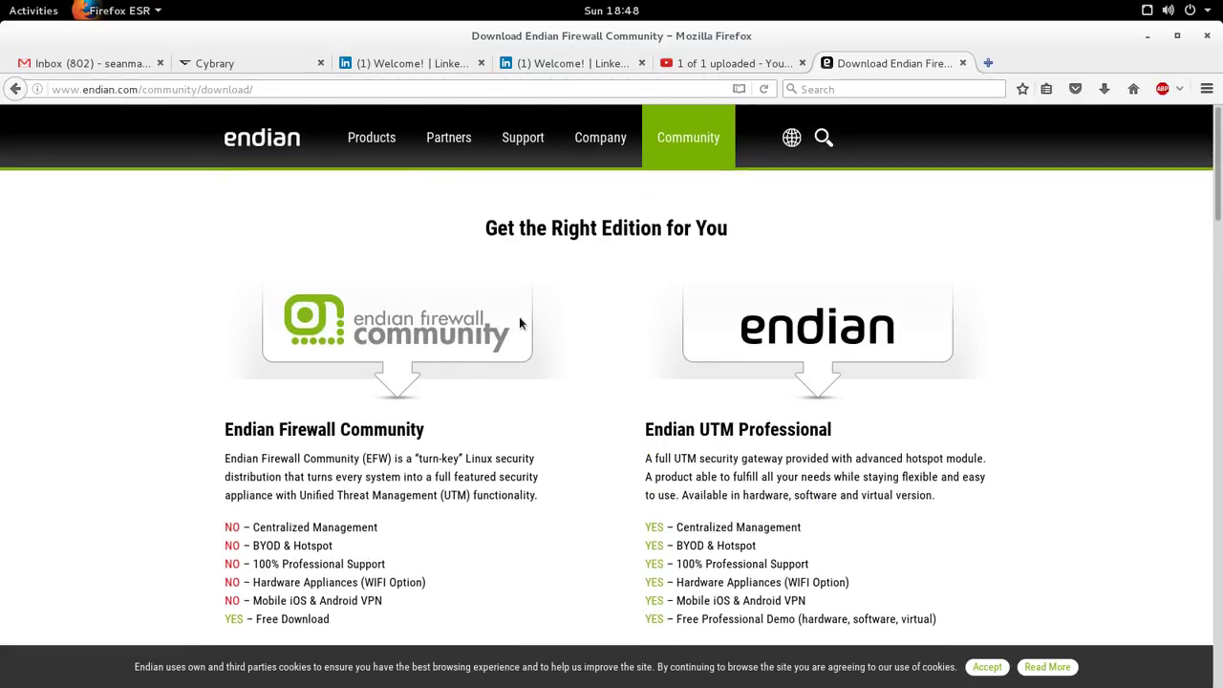
{"action": "scroll", "coordinate": [519, 316], "scroll_direction": "down", "scroll_amount": 2}
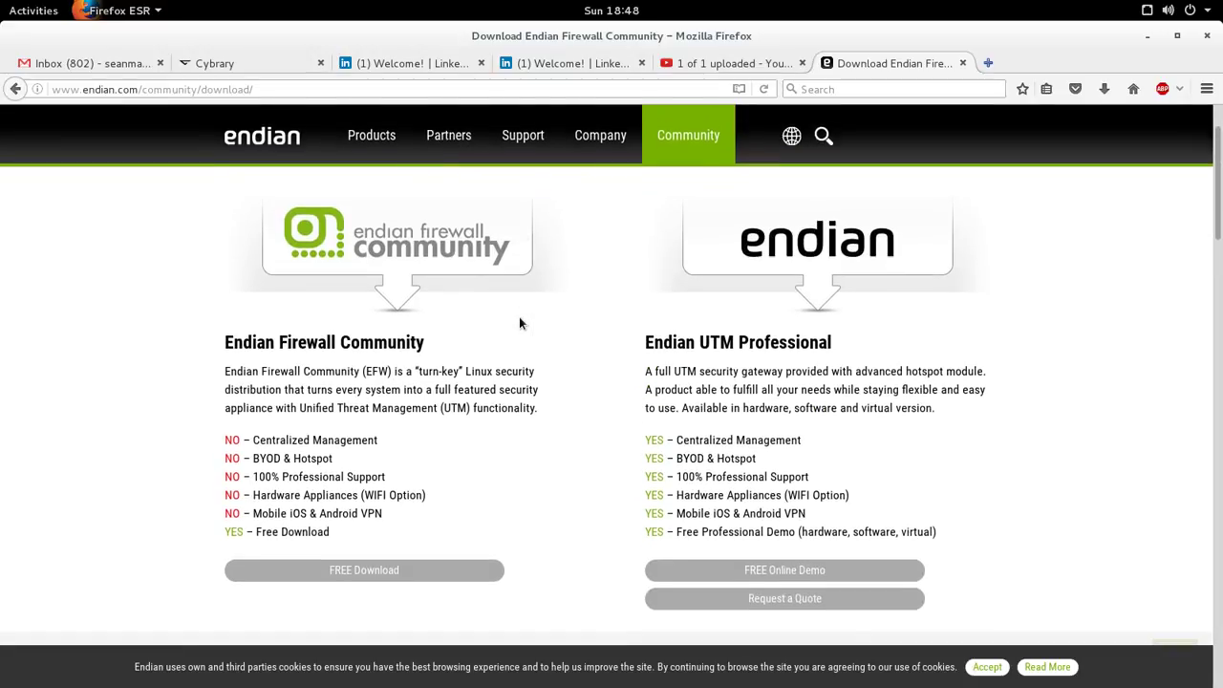
Return to the Edian virtual machine and start the EFW installation in English, agreeing to partition the hard disk /dev/sda.
{"action": "left_click", "coordinate": [1149, 37]}
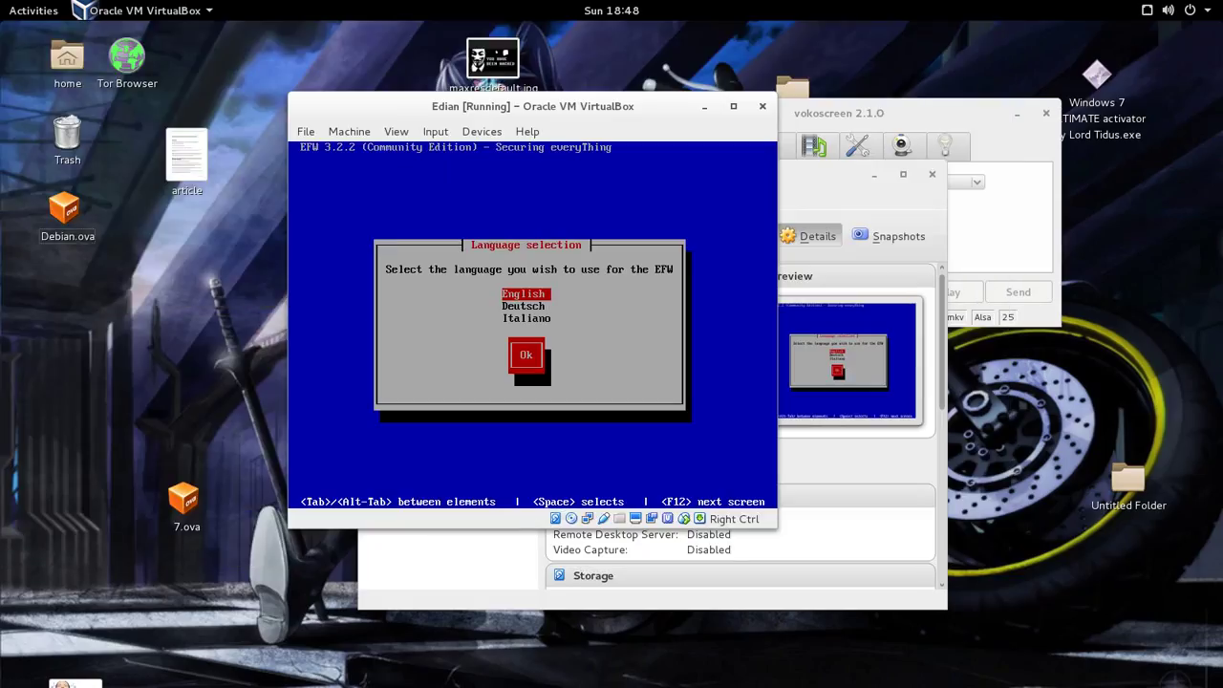
{"action": "key", "text": "Return"}
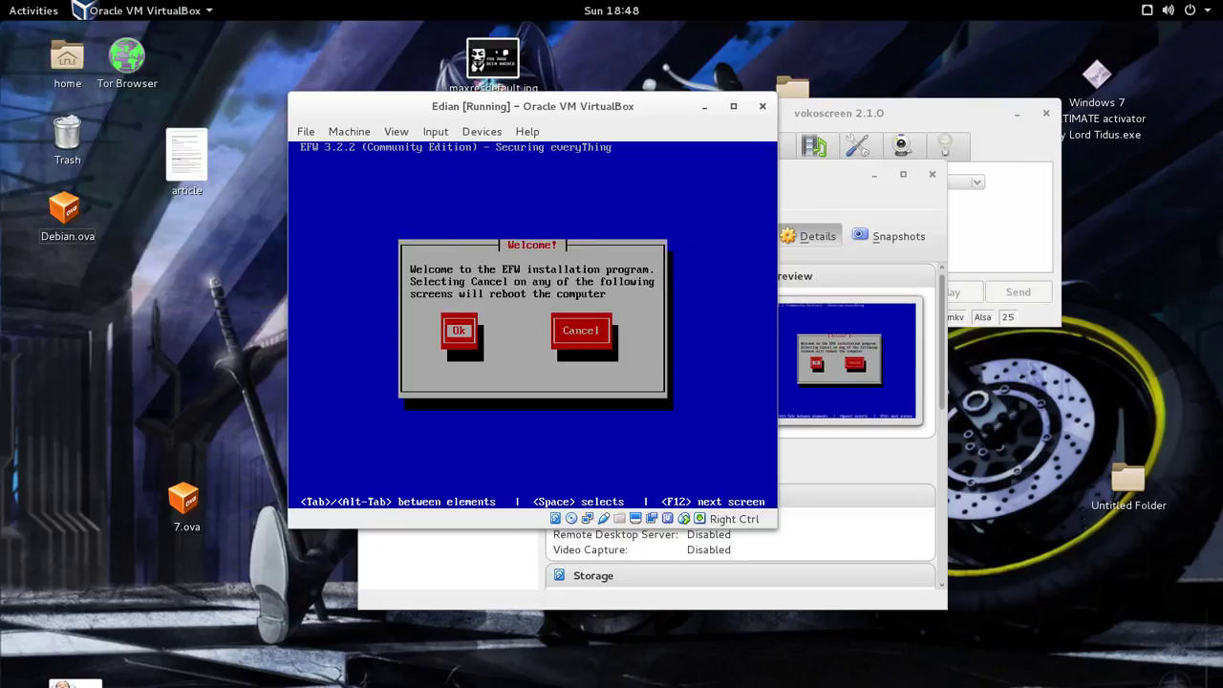
{"action": "key", "text": "Return"}
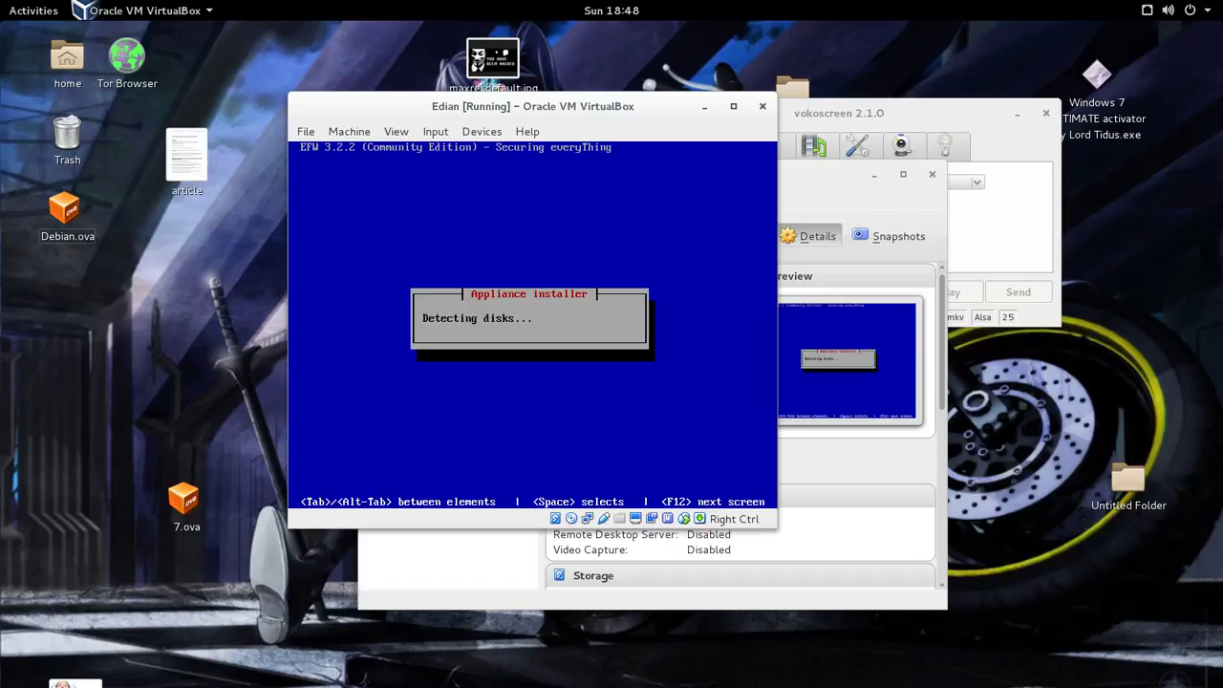
{"action": "key", "text": "Tab"}
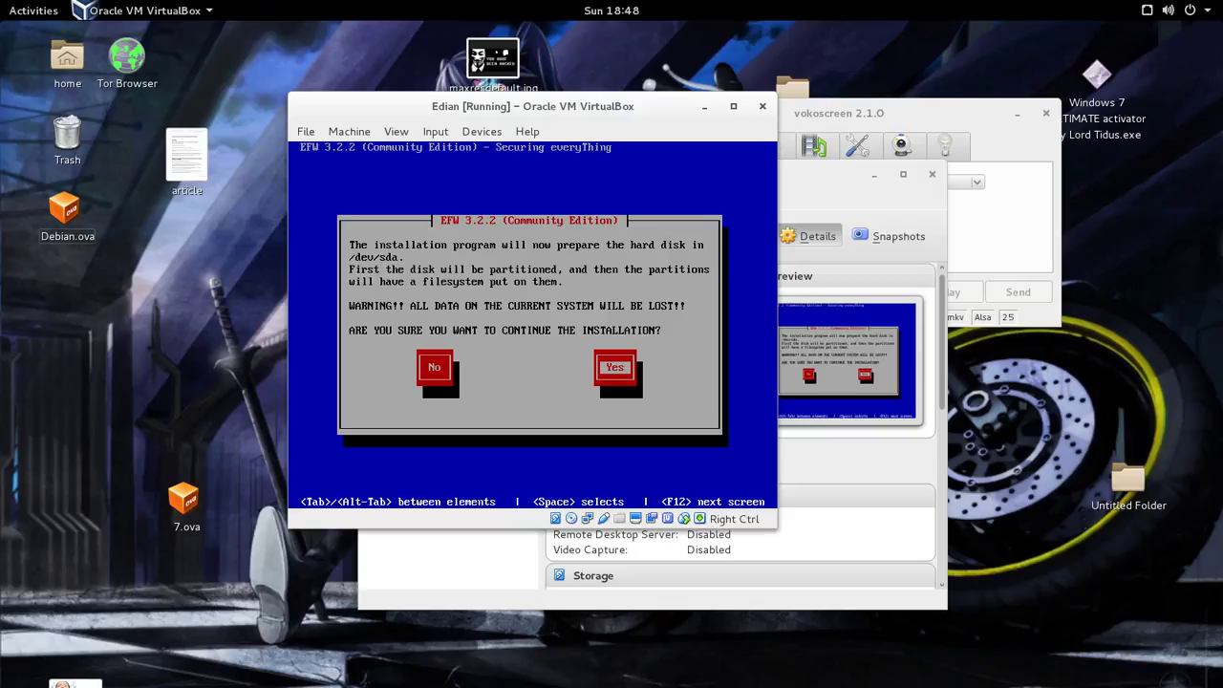
{"action": "key", "text": "Return"}
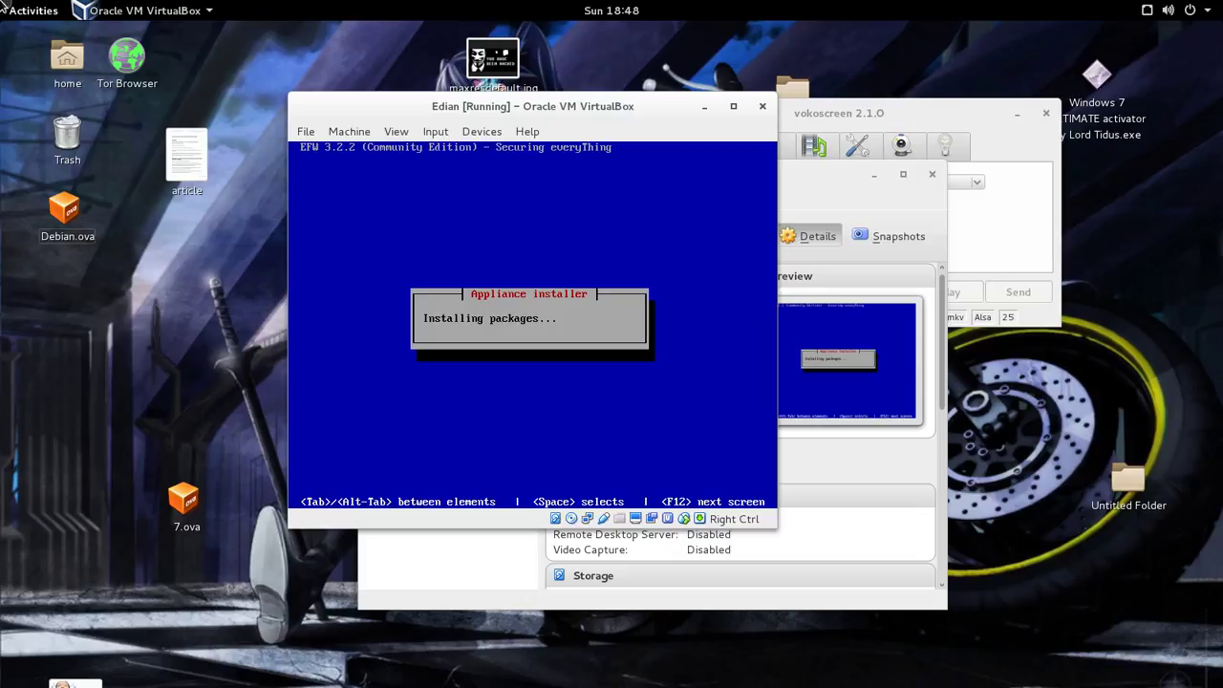
Switch back to Firefox and examine the edition comparison and product sections on the Endian Community download page.
{"action": "mouse_move", "coordinate": [2, 2]}
{"action": "left_click", "coordinate": [682, 263]}
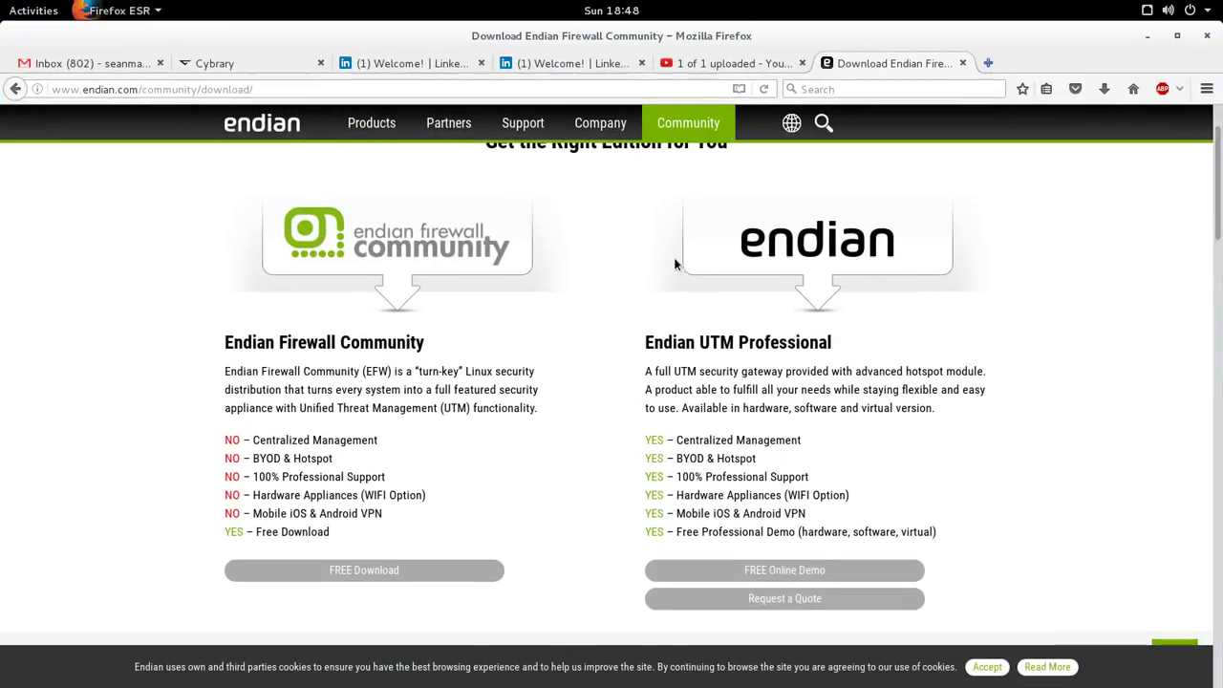
{"action": "scroll", "coordinate": [566, 324], "scroll_direction": "down", "scroll_amount": 10}
{"action": "scroll", "coordinate": [567, 331], "scroll_direction": "down", "scroll_amount": 3}
{"action": "scroll", "coordinate": [545, 336], "scroll_direction": "up", "scroll_amount": 12}
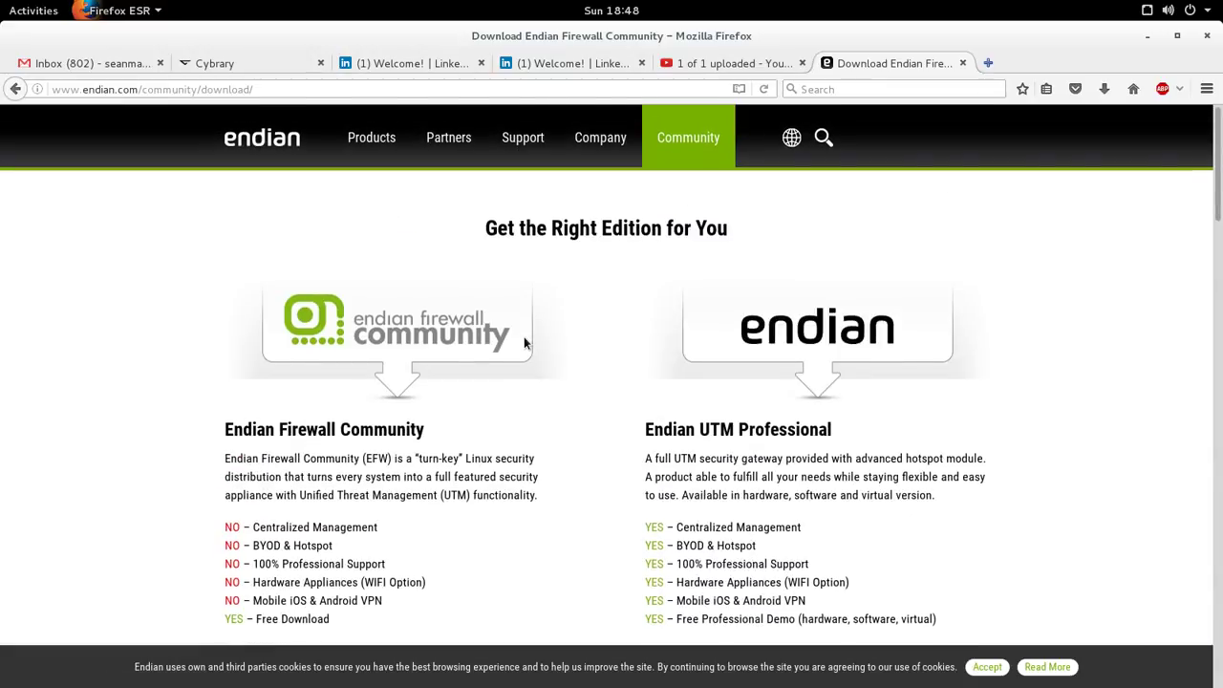
{"action": "scroll", "coordinate": [523, 337], "scroll_direction": "down", "scroll_amount": 12}
{"action": "scroll", "coordinate": [548, 323], "scroll_direction": "down", "scroll_amount": 6}
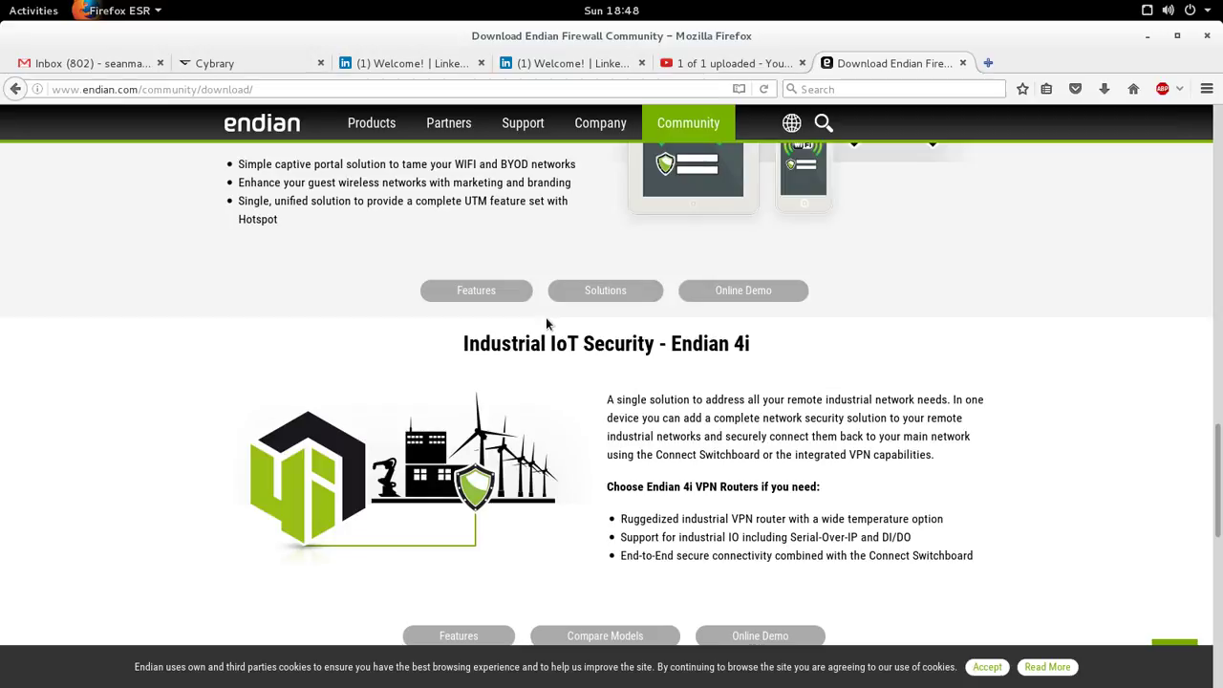
{"action": "scroll", "coordinate": [568, 406], "scroll_direction": "down", "scroll_amount": 5}
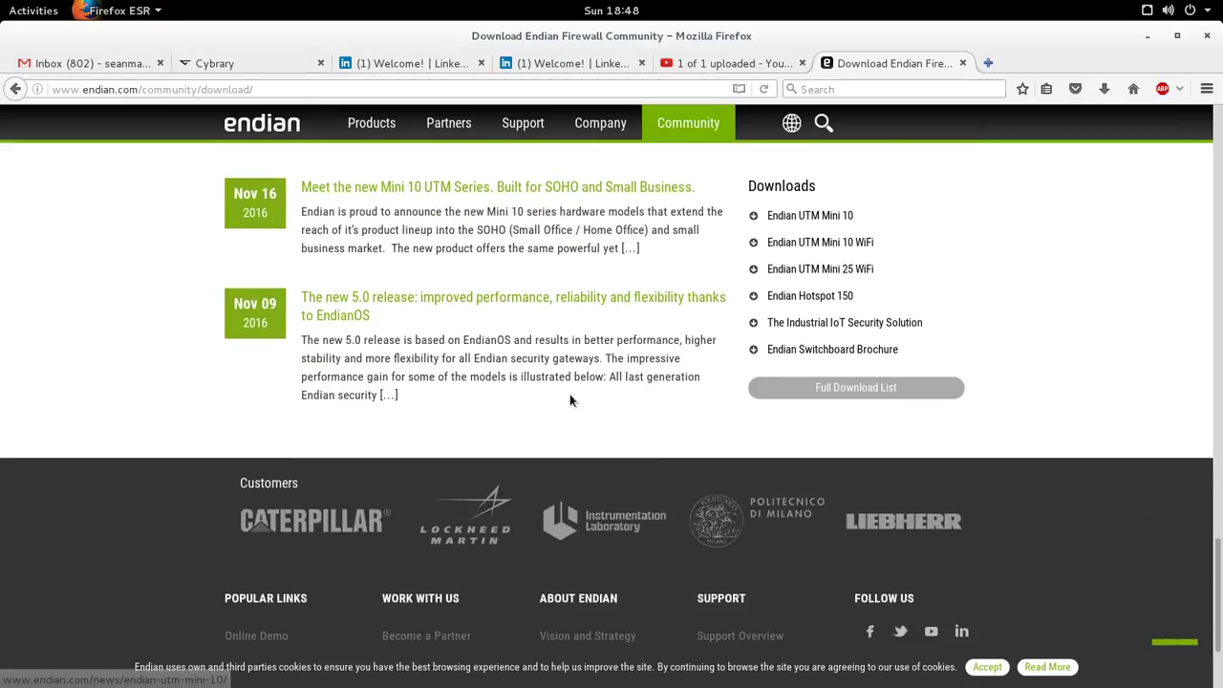
{"action": "scroll", "coordinate": [571, 392], "scroll_direction": "up", "scroll_amount": 8}
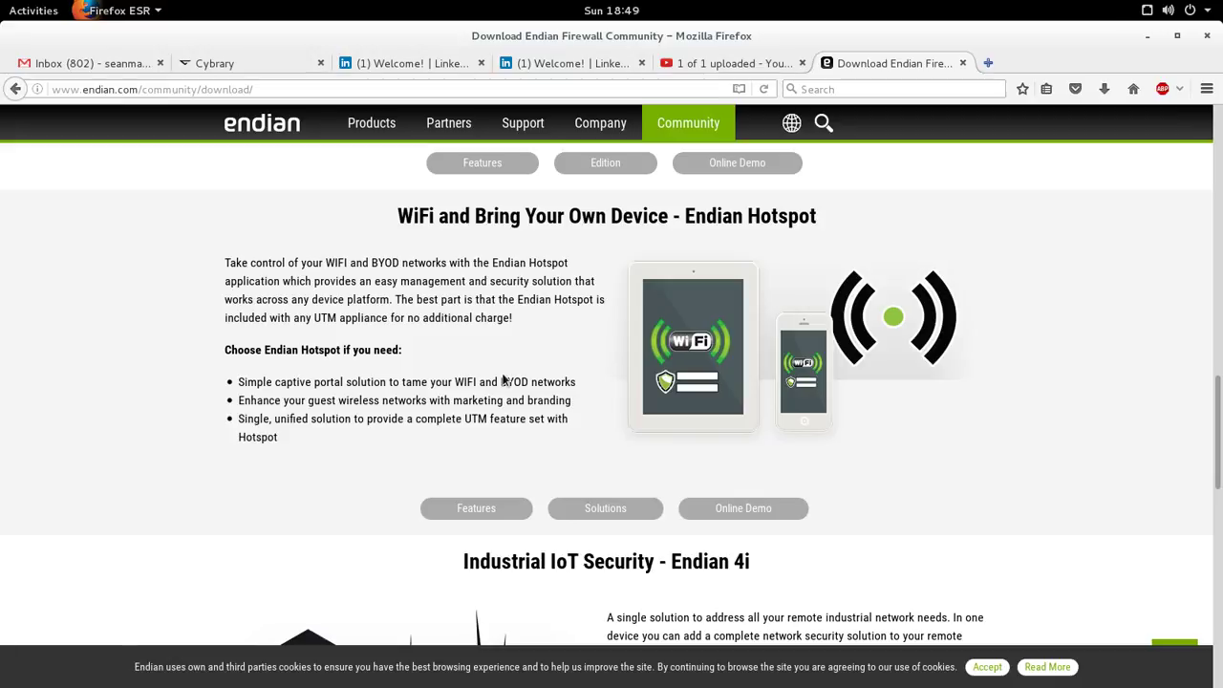
{"action": "scroll", "coordinate": [476, 357], "scroll_direction": "up", "scroll_amount": 4}
{"action": "scroll", "coordinate": [477, 357], "scroll_direction": "up", "scroll_amount": 5}
{"action": "scroll", "coordinate": [477, 356], "scroll_direction": "up", "scroll_amount": 4}
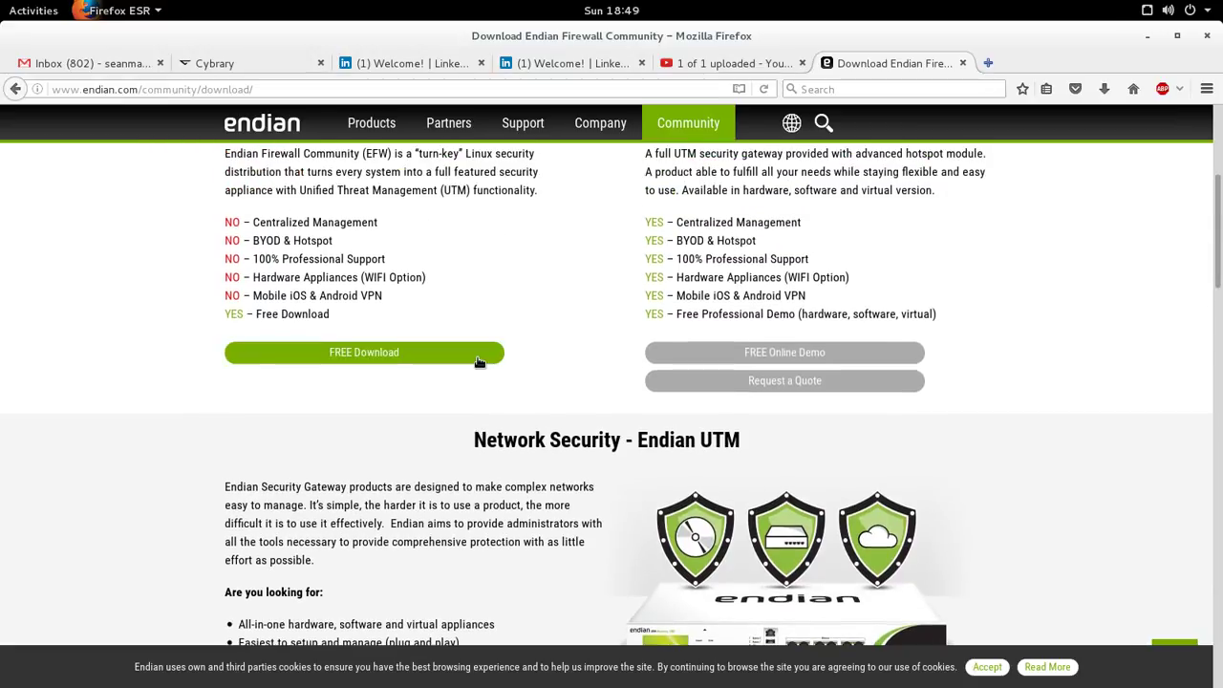
{"action": "scroll", "coordinate": [492, 343], "scroll_direction": "up", "scroll_amount": 2}
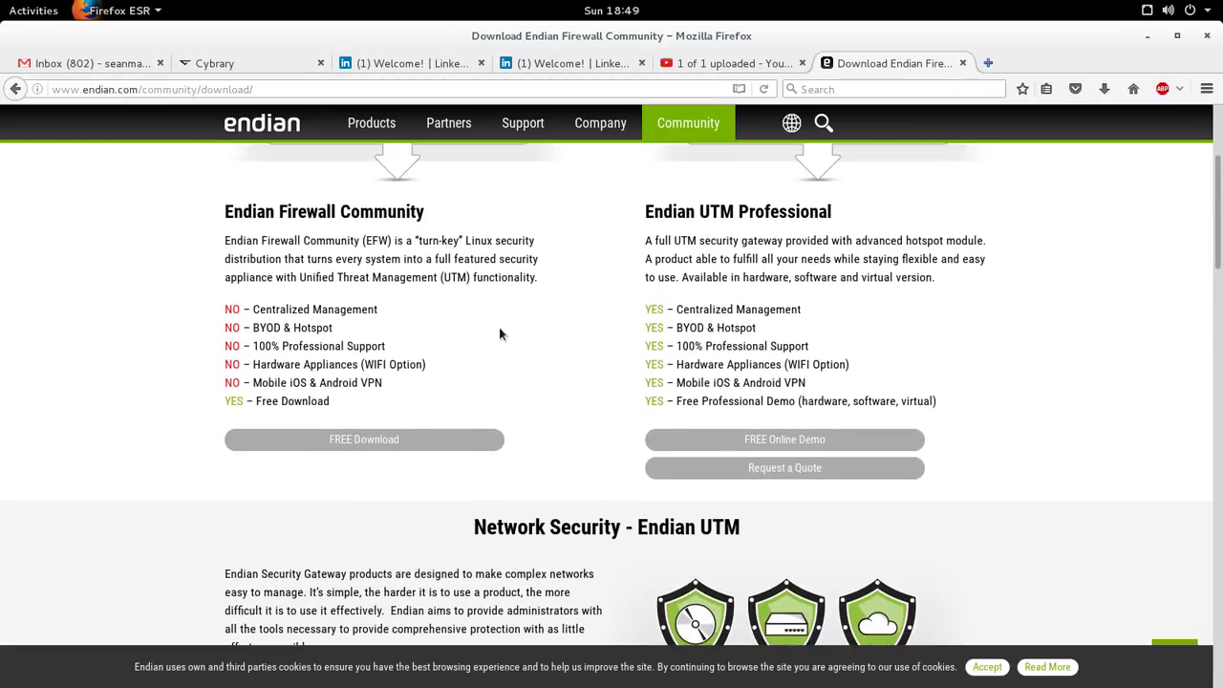
Open the Features page of Endian Firewall Community.
{"action": "scroll", "coordinate": [499, 331], "scroll_direction": "up", "scroll_amount": 5}
{"action": "mouse_move", "coordinate": [650, 165]}
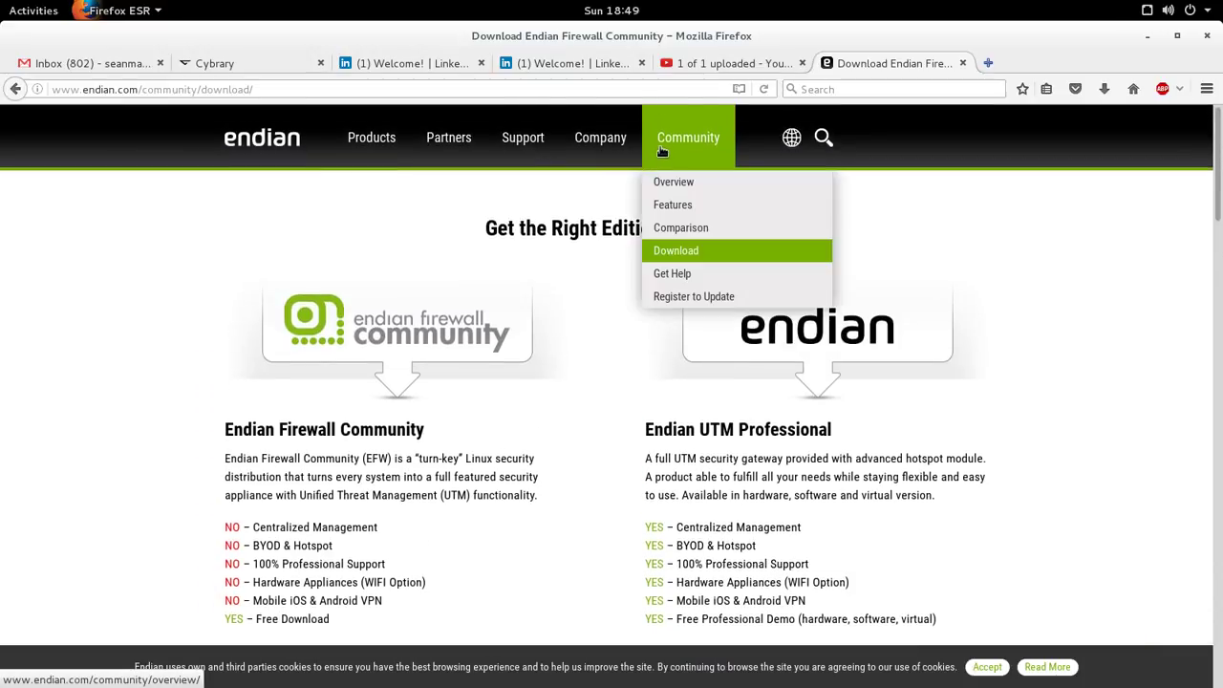
{"action": "left_click", "coordinate": [680, 214]}
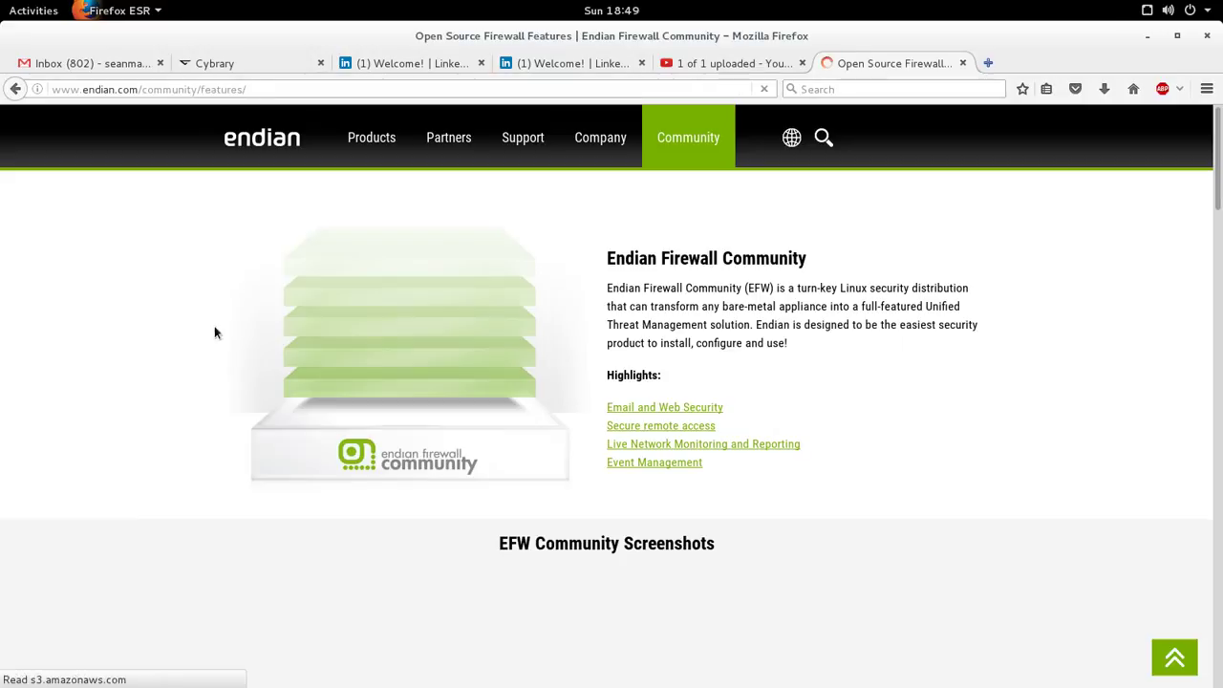
Examine the highlights on the Endian Firewall Community Features page, including secure remote access, live network monitoring and event management.
{"action": "scroll", "coordinate": [478, 322], "scroll_direction": "down", "scroll_amount": 2}
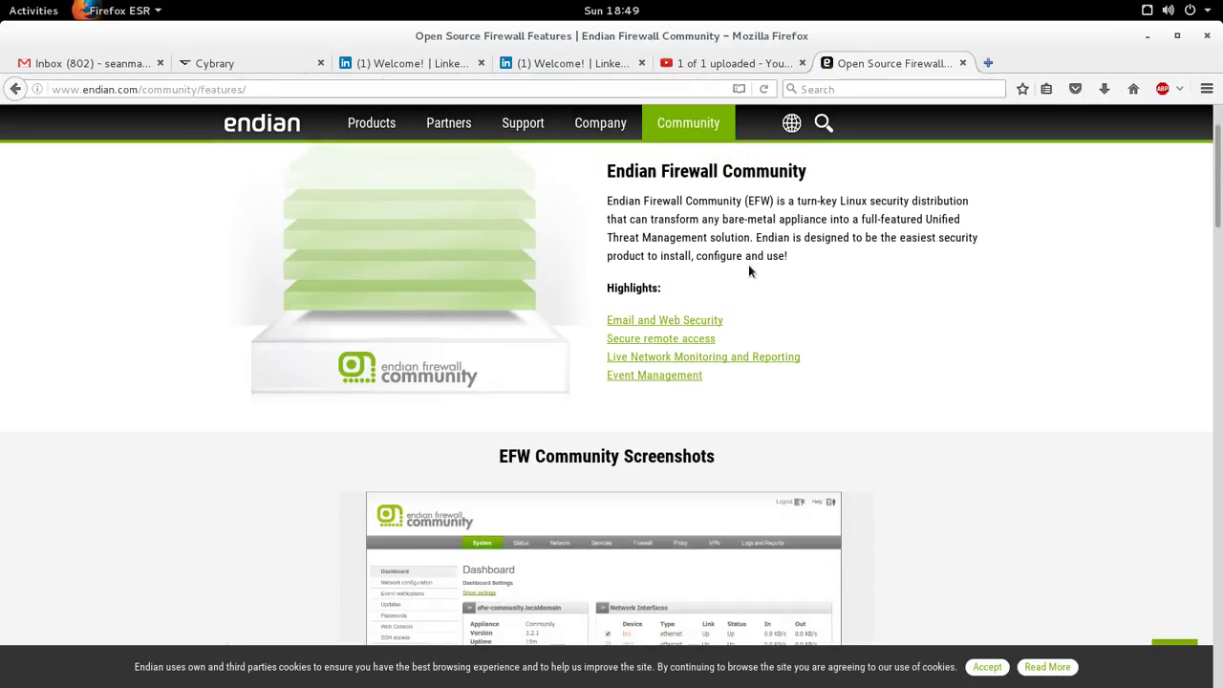
{"action": "scroll", "coordinate": [650, 333], "scroll_direction": "down", "scroll_amount": 5}
{"action": "scroll", "coordinate": [649, 333], "scroll_direction": "down", "scroll_amount": 5}
{"action": "mouse_move", "coordinate": [708, 136]}
{"action": "scroll", "coordinate": [586, 263], "scroll_direction": "up", "scroll_amount": 1}
{"action": "scroll", "coordinate": [535, 348], "scroll_direction": "down", "scroll_amount": 1}
{"action": "scroll", "coordinate": [367, 320], "scroll_direction": "down", "scroll_amount": 2}
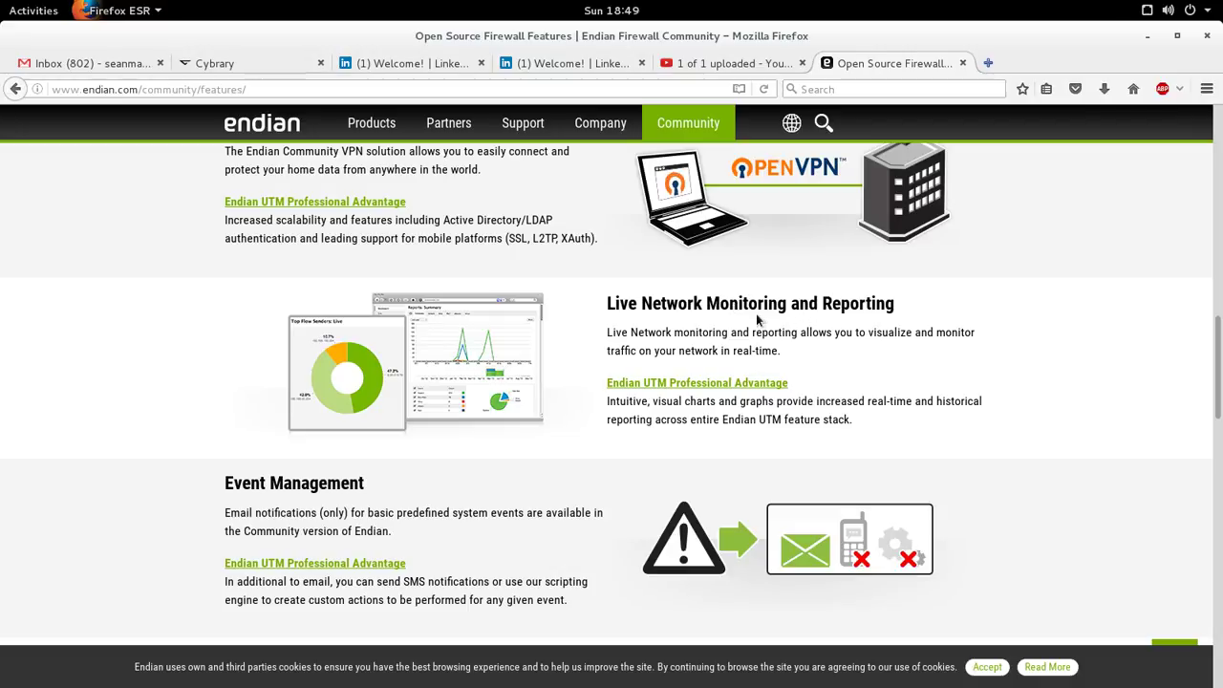
{"action": "scroll", "coordinate": [240, 349], "scroll_direction": "down", "scroll_amount": 3}
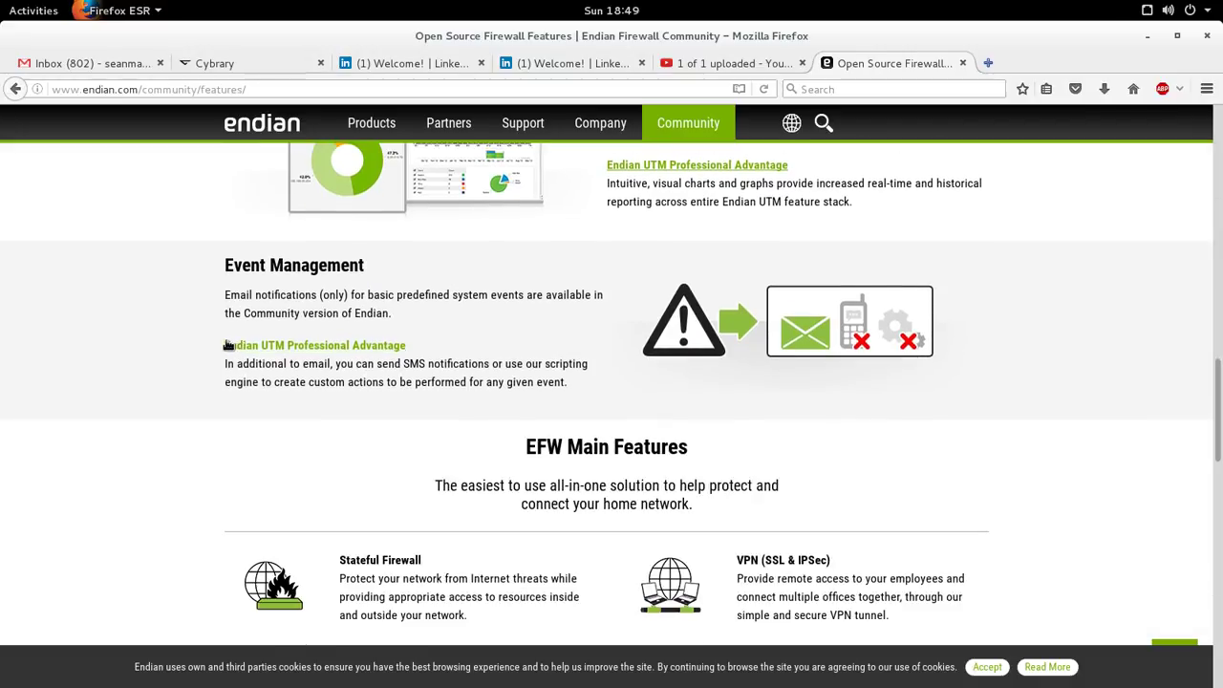
Review the EFW Main Features list, covering items such as Stateful Firewall, VPN, Intrusion Prevention, Quality of Service and Web Security.
{"action": "scroll", "coordinate": [312, 334], "scroll_direction": "down", "scroll_amount": 5}
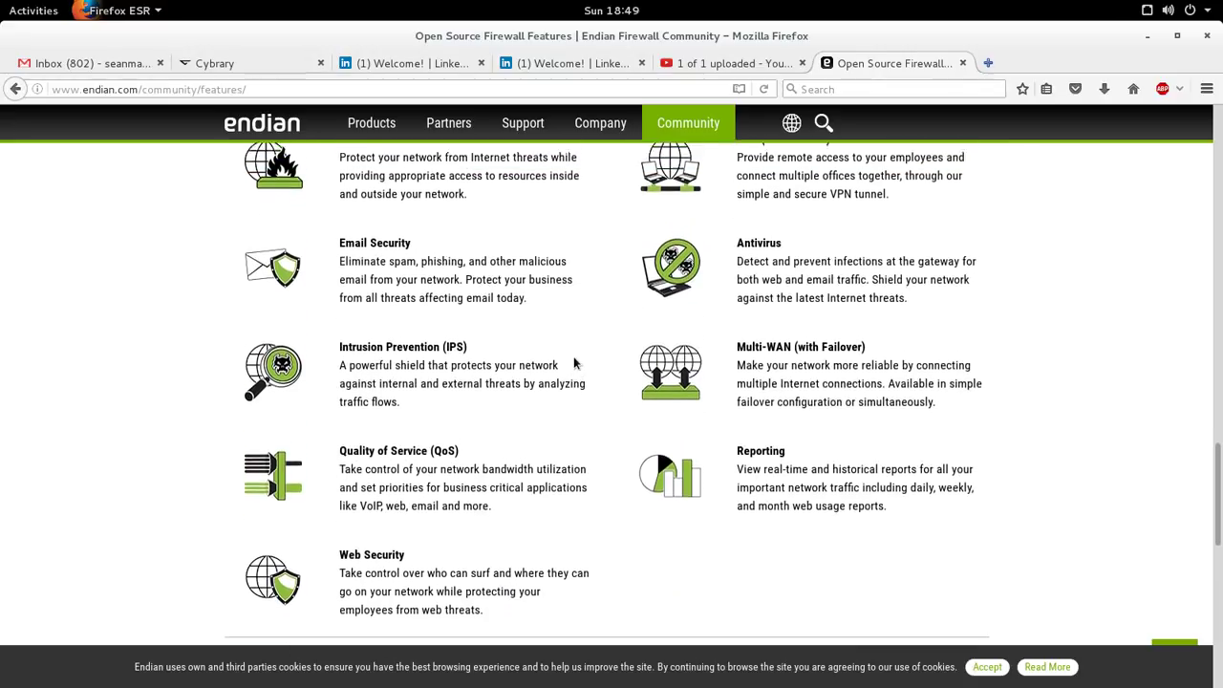
{"action": "scroll", "coordinate": [574, 362], "scroll_direction": "up", "scroll_amount": 2}
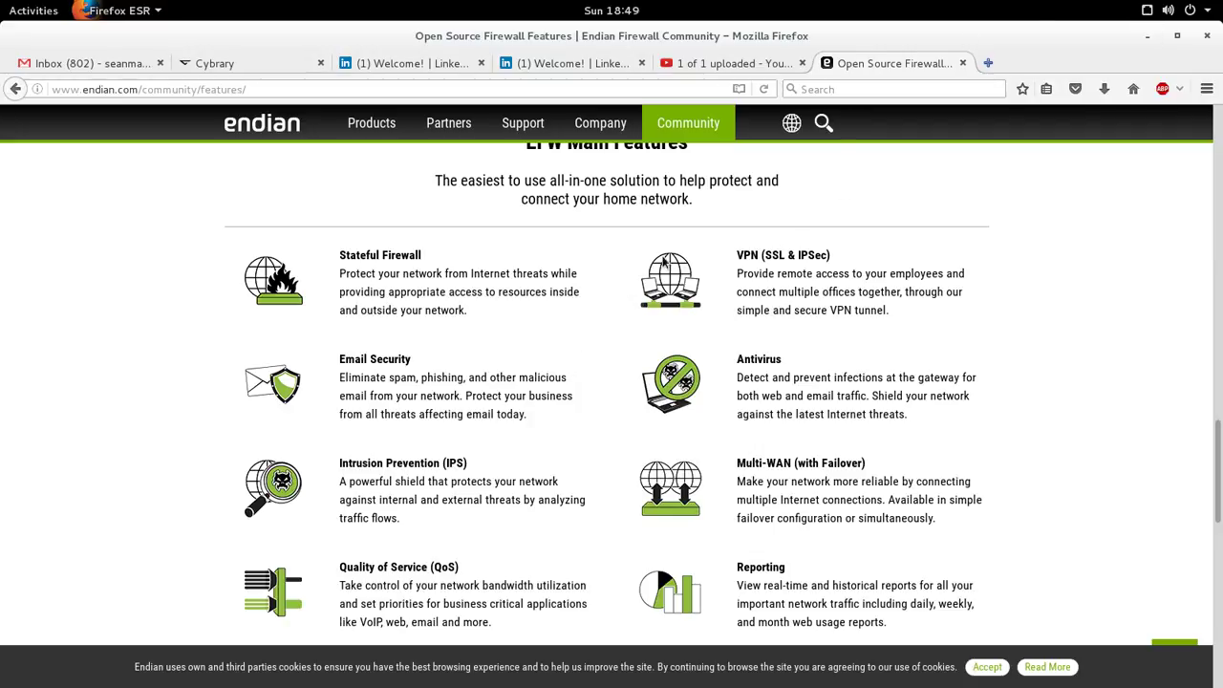
{"action": "scroll", "coordinate": [216, 409], "scroll_direction": "up", "scroll_amount": 1}
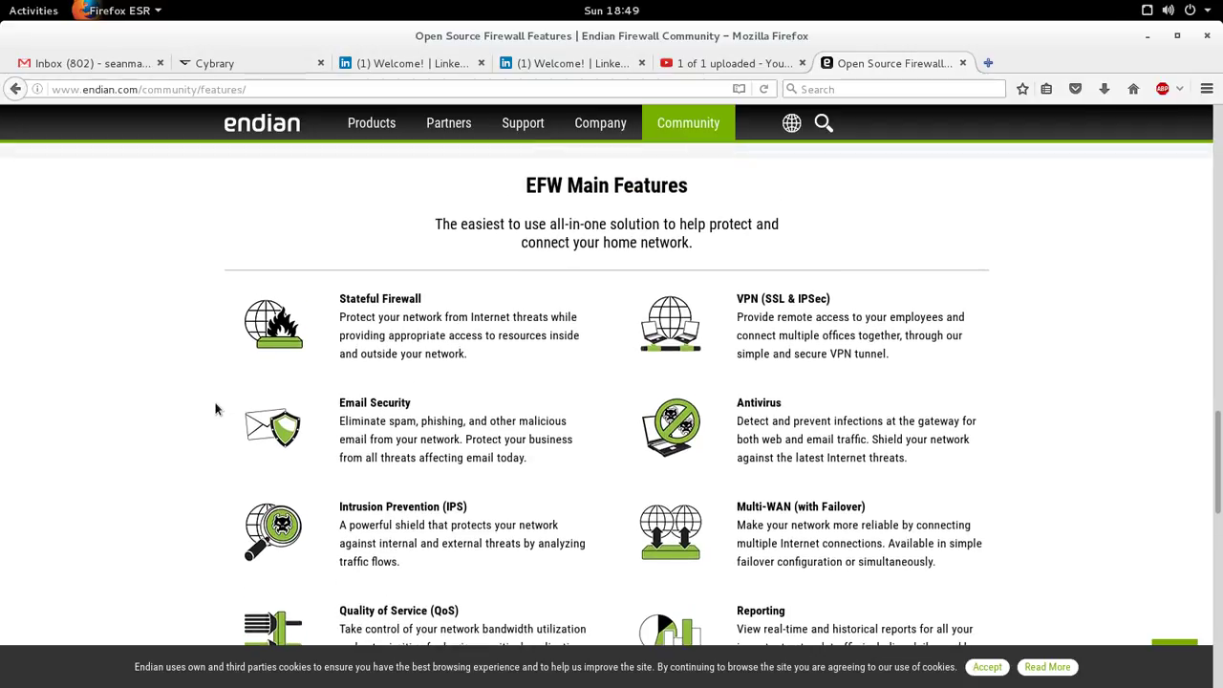
{"action": "scroll", "coordinate": [453, 333], "scroll_direction": "down", "scroll_amount": 1}
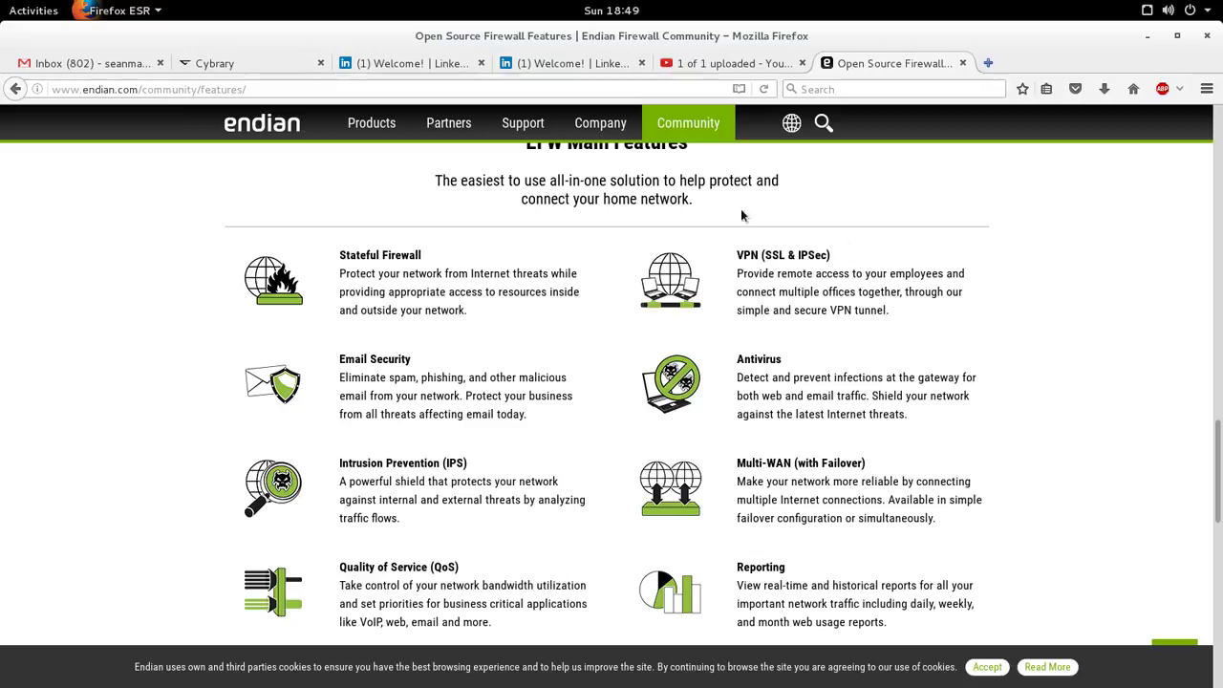
{"action": "scroll", "coordinate": [799, 494], "scroll_direction": "down", "scroll_amount": 1}
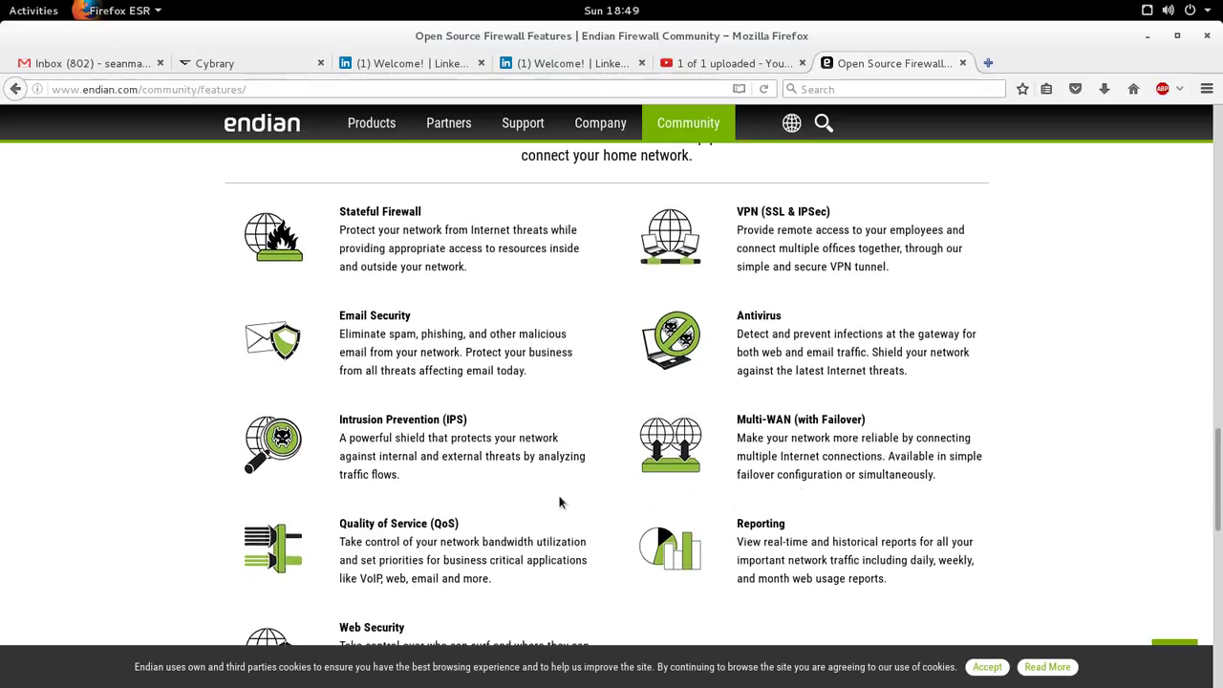
{"action": "scroll", "coordinate": [560, 499], "scroll_direction": "down", "scroll_amount": 2}
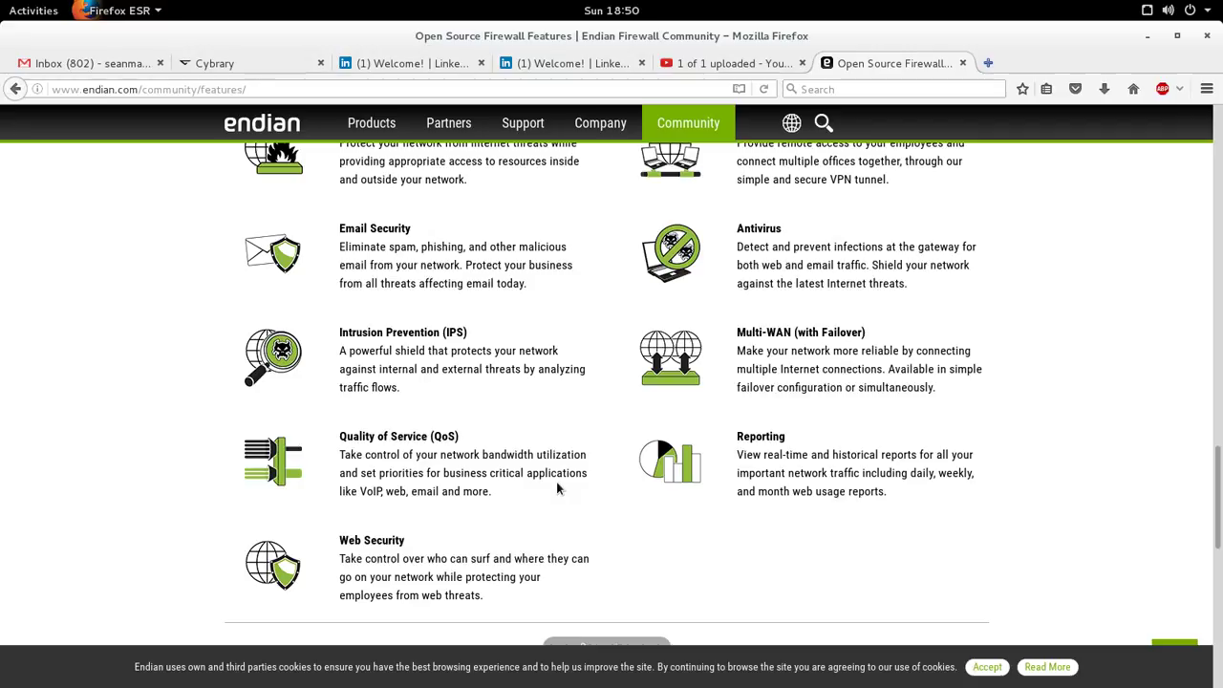
{"action": "scroll", "coordinate": [601, 481], "scroll_direction": "up", "scroll_amount": 3}
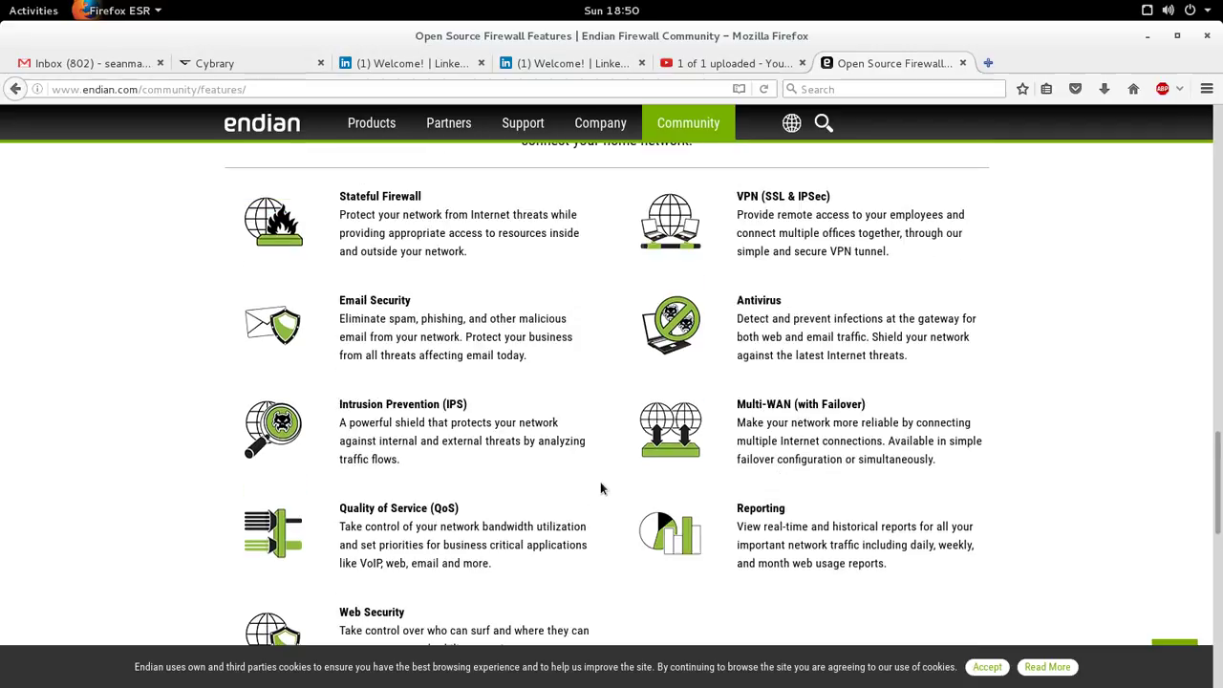
{"action": "scroll", "coordinate": [666, 285], "scroll_direction": "down", "scroll_amount": 1}
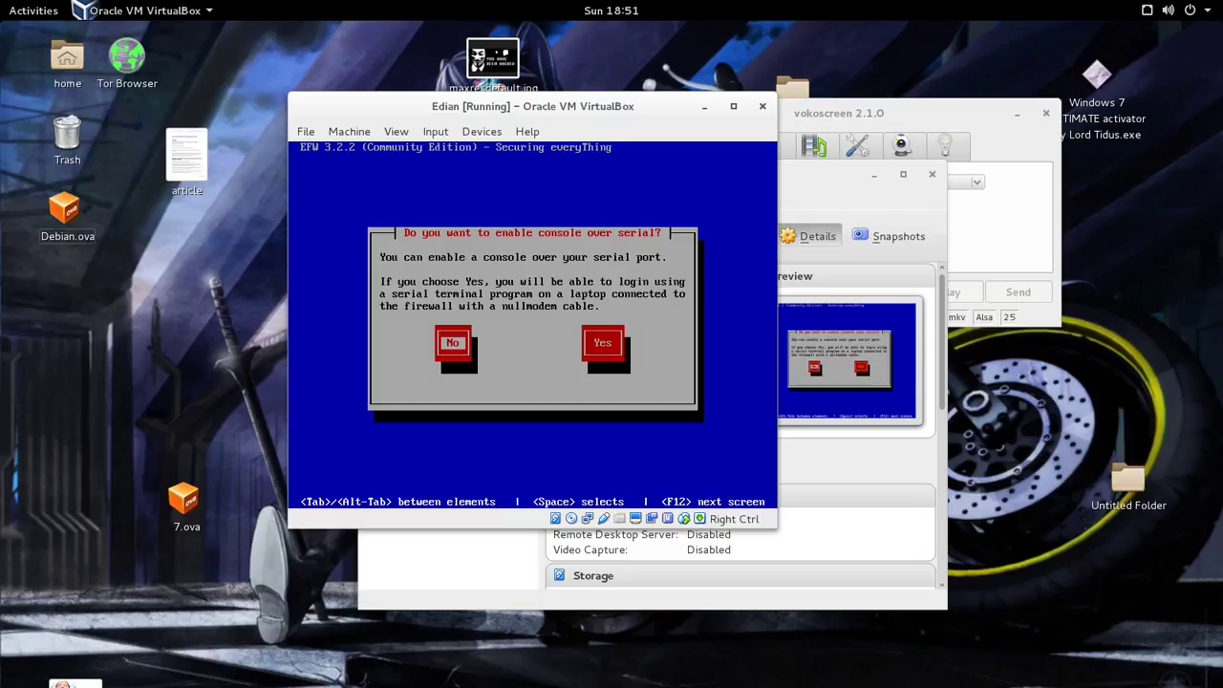
In the EFW installer, decline the console over serial and set the GREEN interface IP address to 192.168.2.224.
{"action": "key", "text": "Return"}
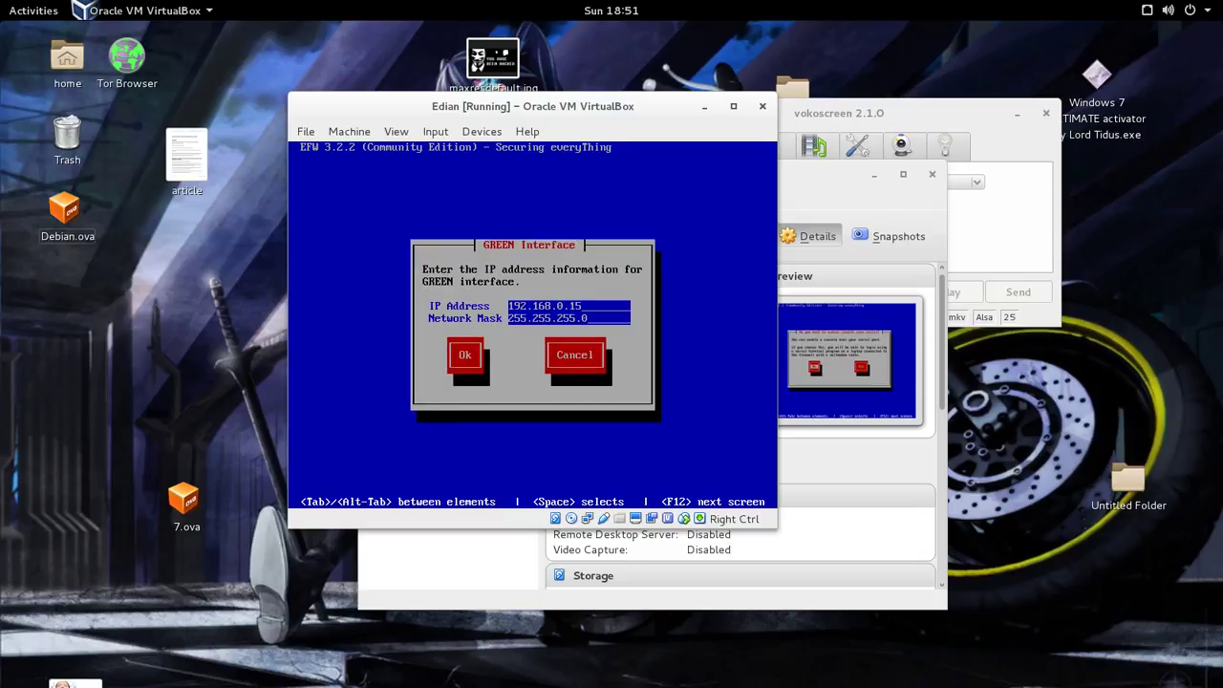
{"action": "key", "text": "BackSpace"}
{"action": "key", "text": "BackSpace"}
{"action": "key", "text": "BackSpace"}
{"action": "key", "text": "BackSpace"}
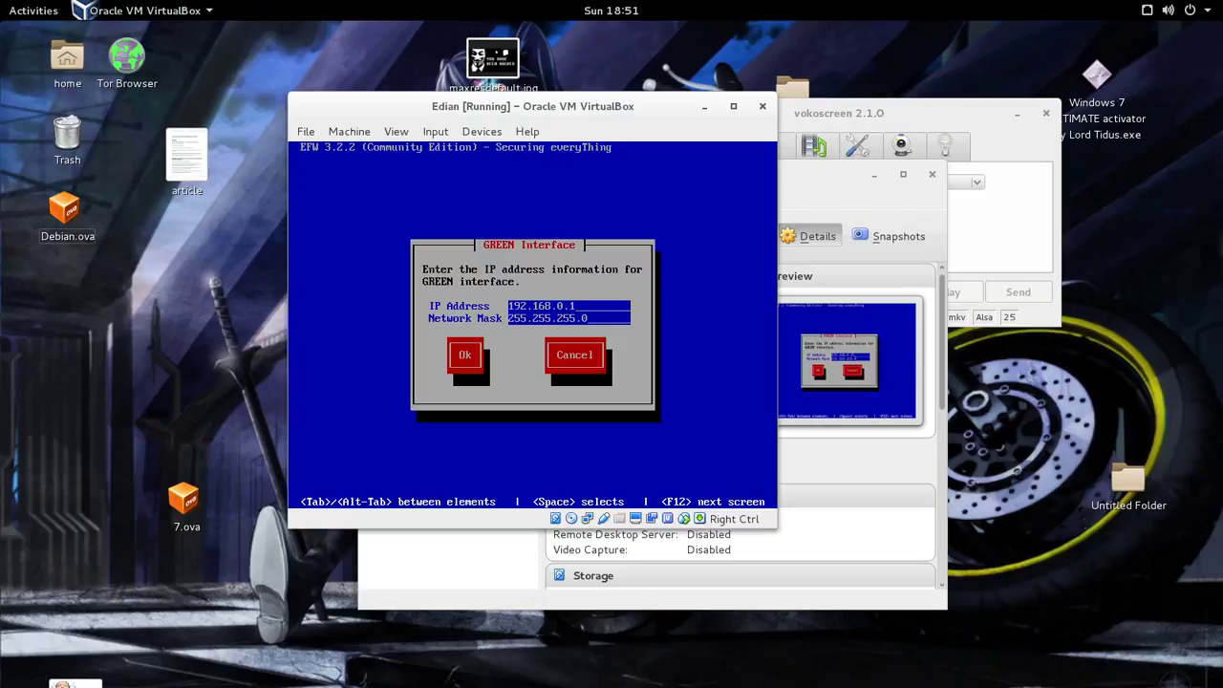
{"action": "type", "text": "2.224"}
{"action": "key", "text": "Tab"}
{"action": "key", "text": "Tab"}
{"action": "key", "text": "Return"}
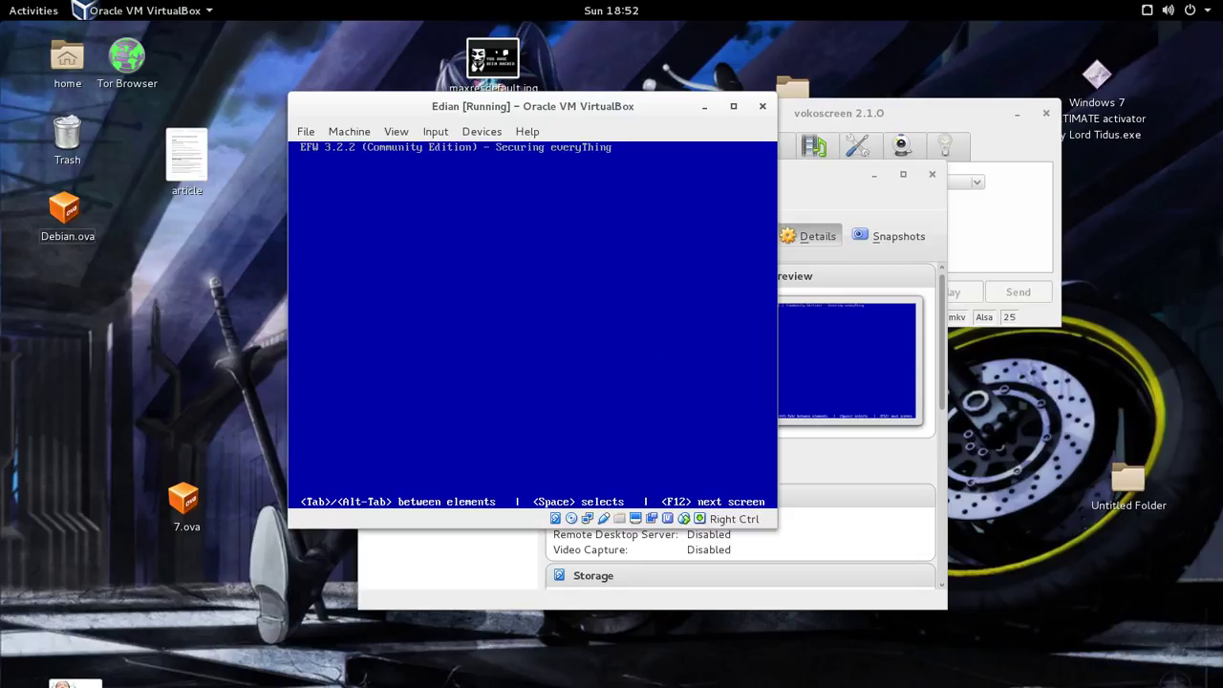
Check the Edian virtual machine's Adapter 2 network settings, then acknowledge the installer's completion message to finish the EFW installation.
{"action": "right_click", "coordinate": [597, 520]}
{"action": "left_click", "coordinate": [631, 528]}
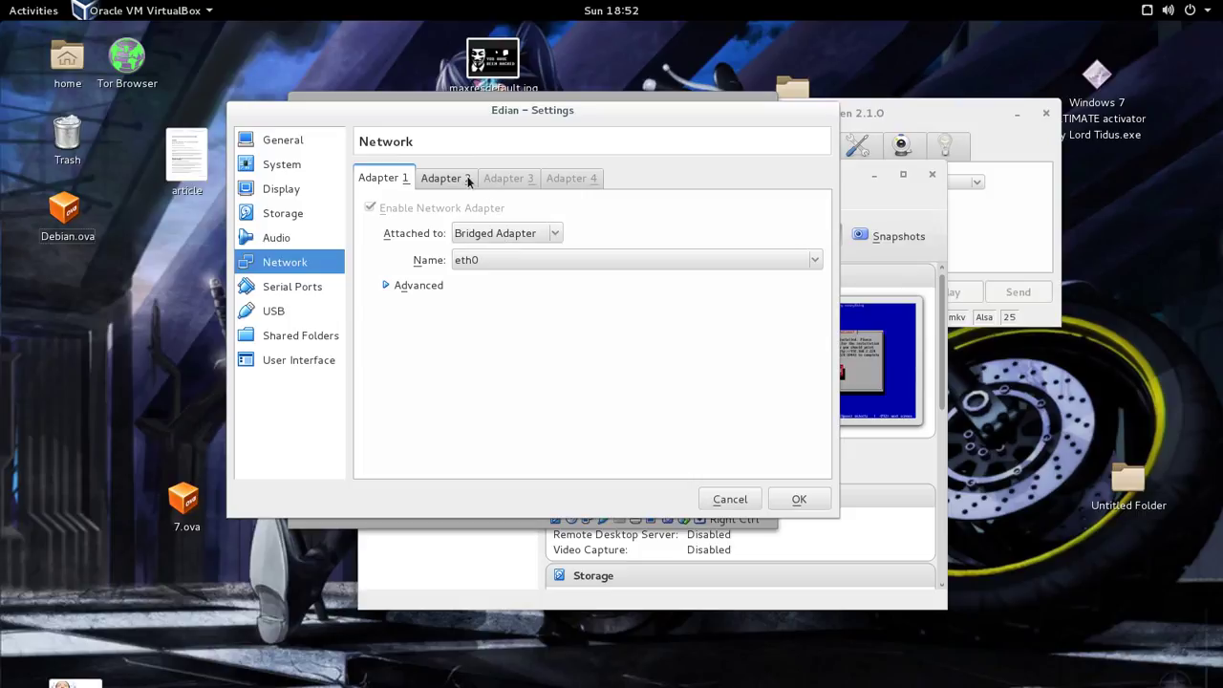
{"action": "left_click", "coordinate": [467, 179]}
{"action": "left_click", "coordinate": [800, 499]}
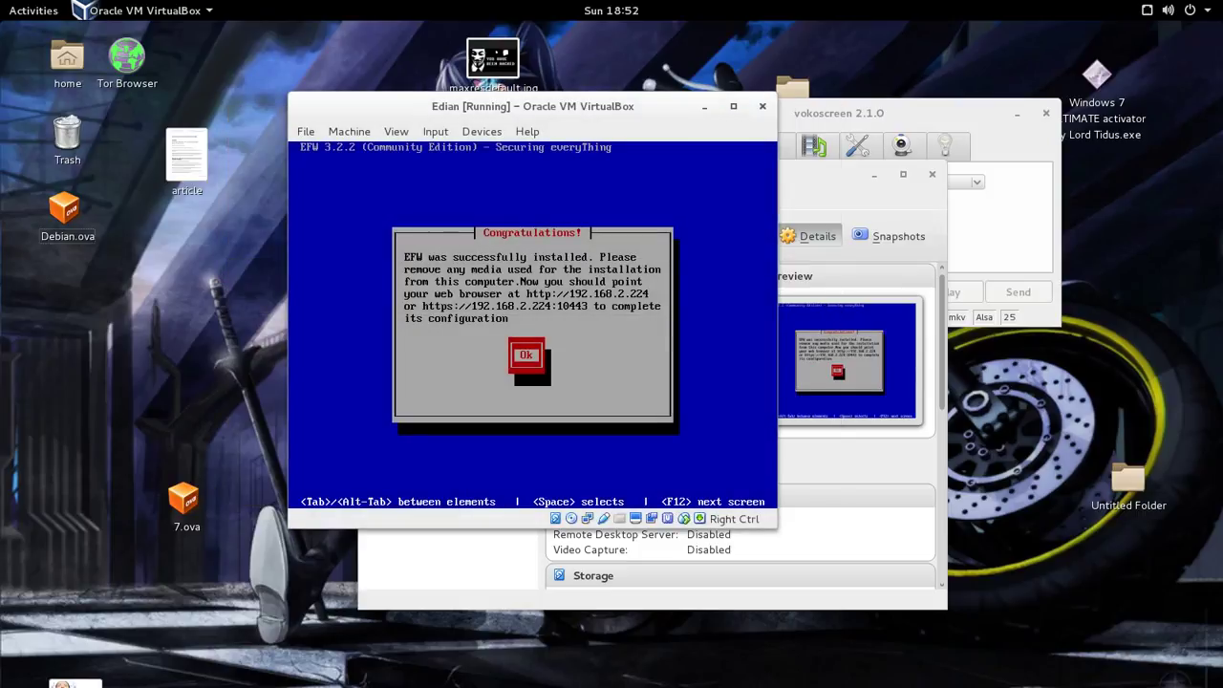
{"action": "key", "text": "Return"}
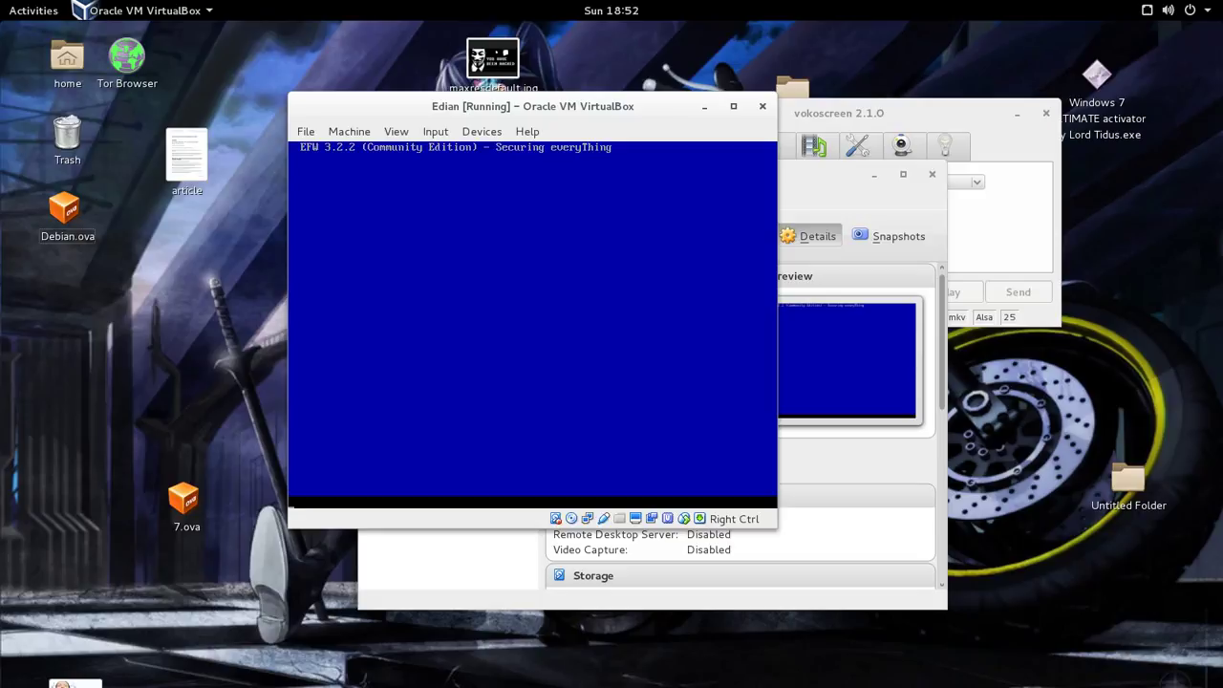
{"action": "left_click", "coordinate": [34, 11]}
{"action": "left_click", "coordinate": [498, 103]}
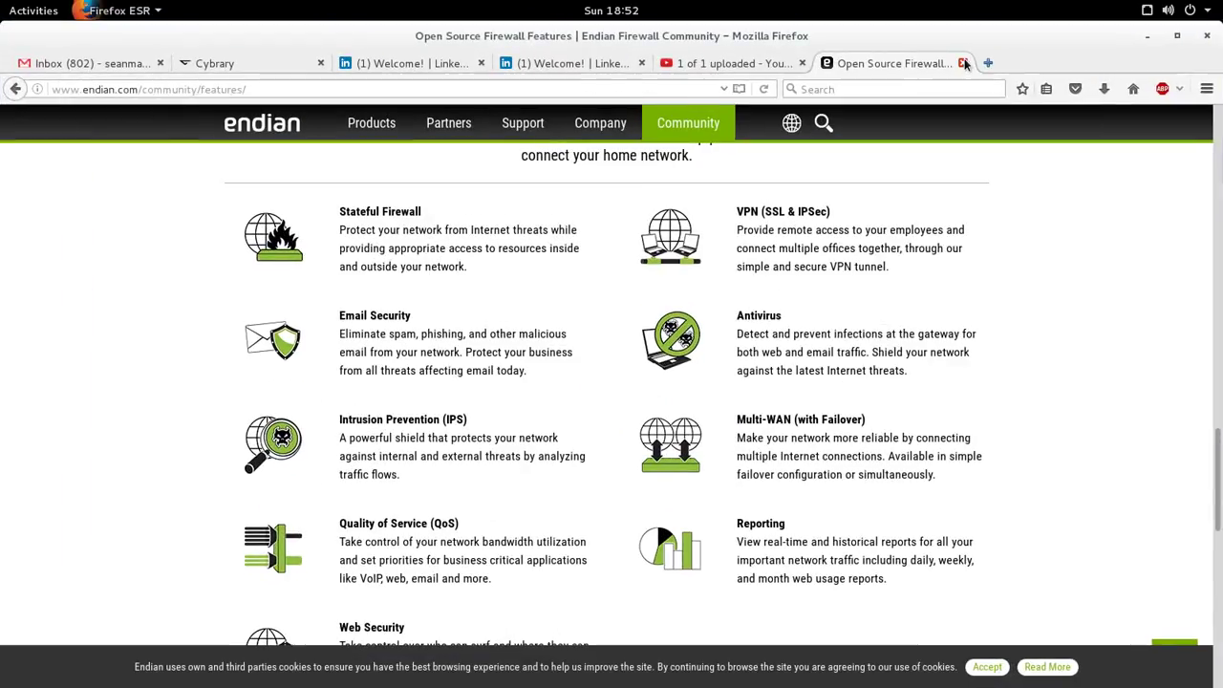
{"action": "left_click", "coordinate": [981, 65]}
{"action": "type", "text": "192.168"}
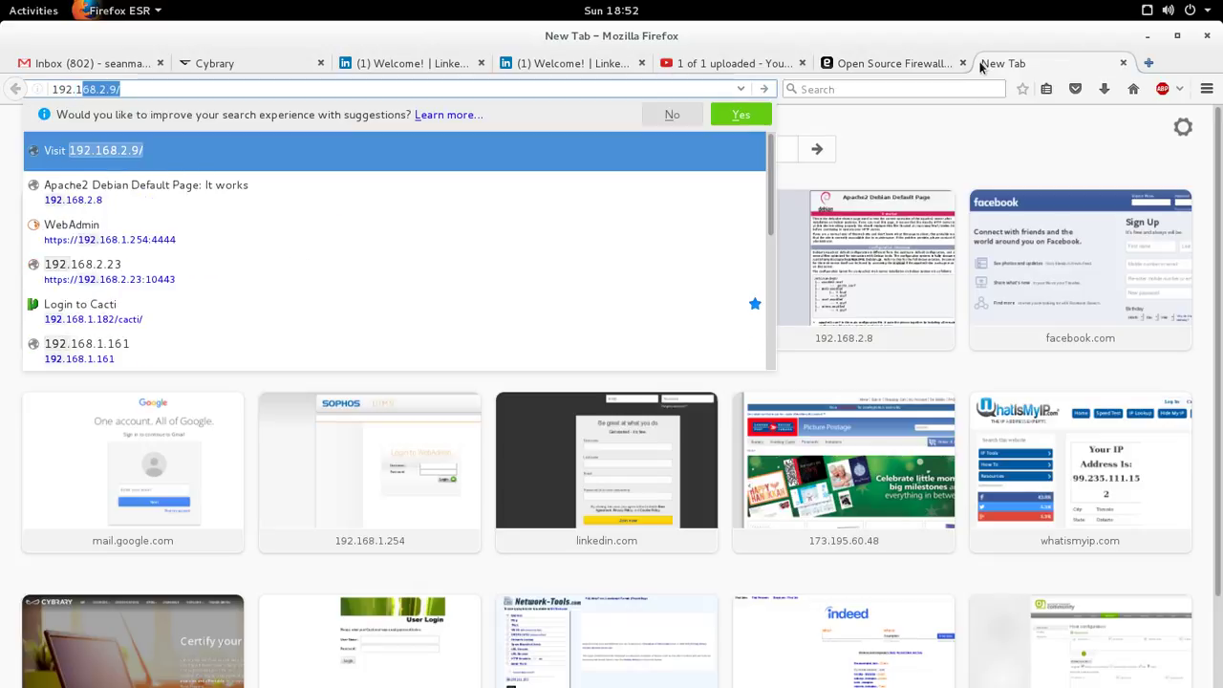
{"action": "type", "text": ".12"}
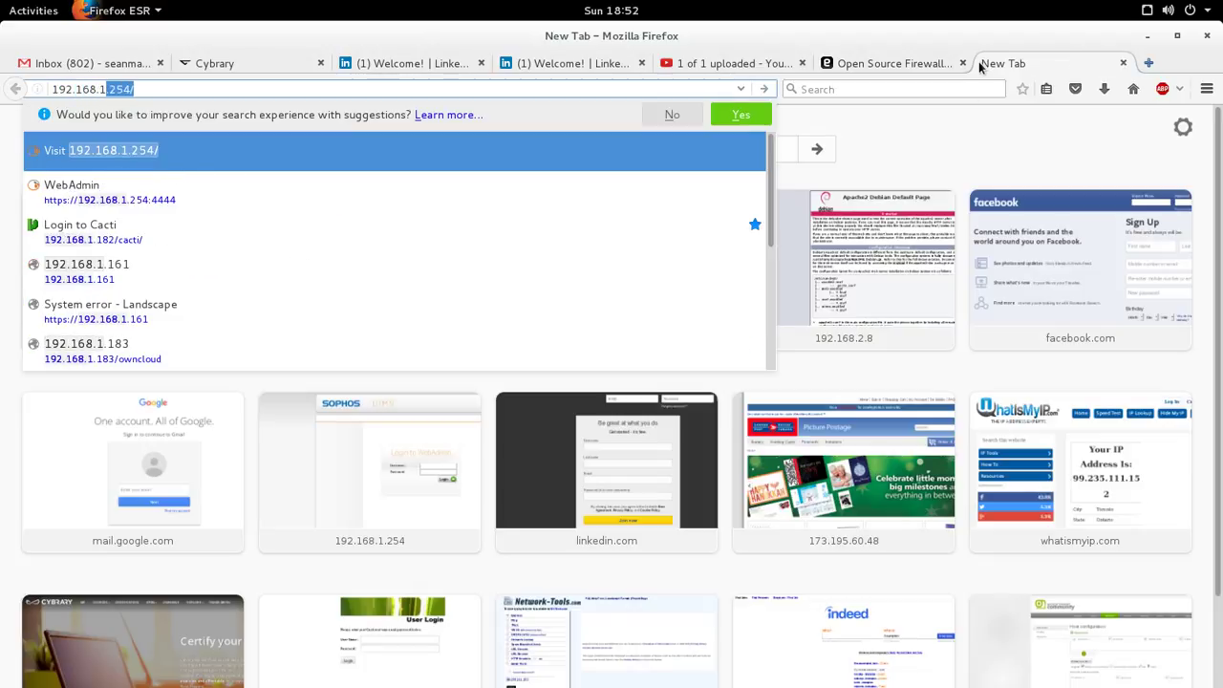
{"action": "type", "text": ".224"}
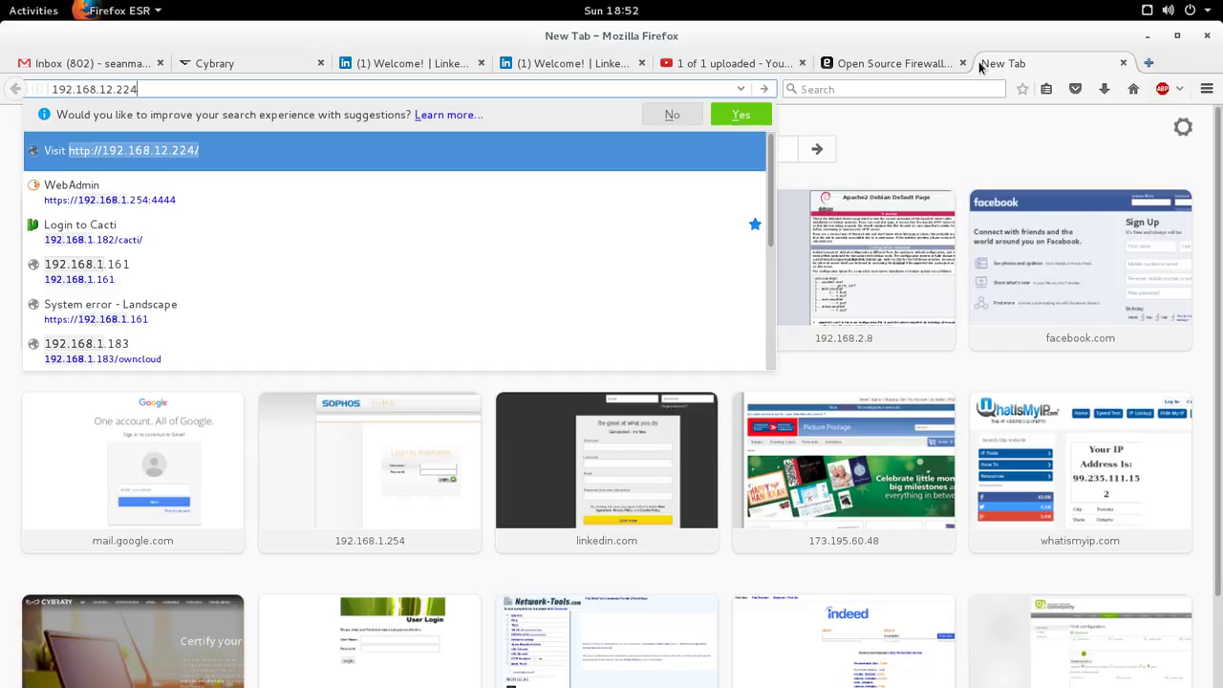
{"action": "type", "text": ":10"}
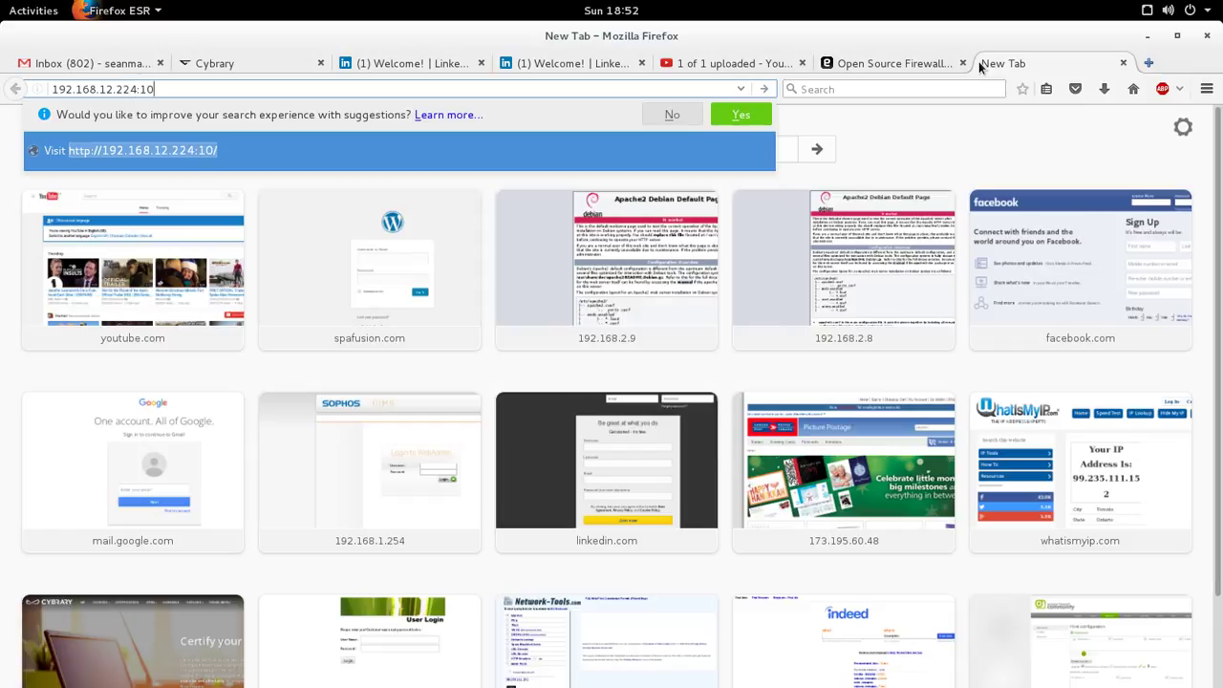
{"action": "type", "text": "443"}
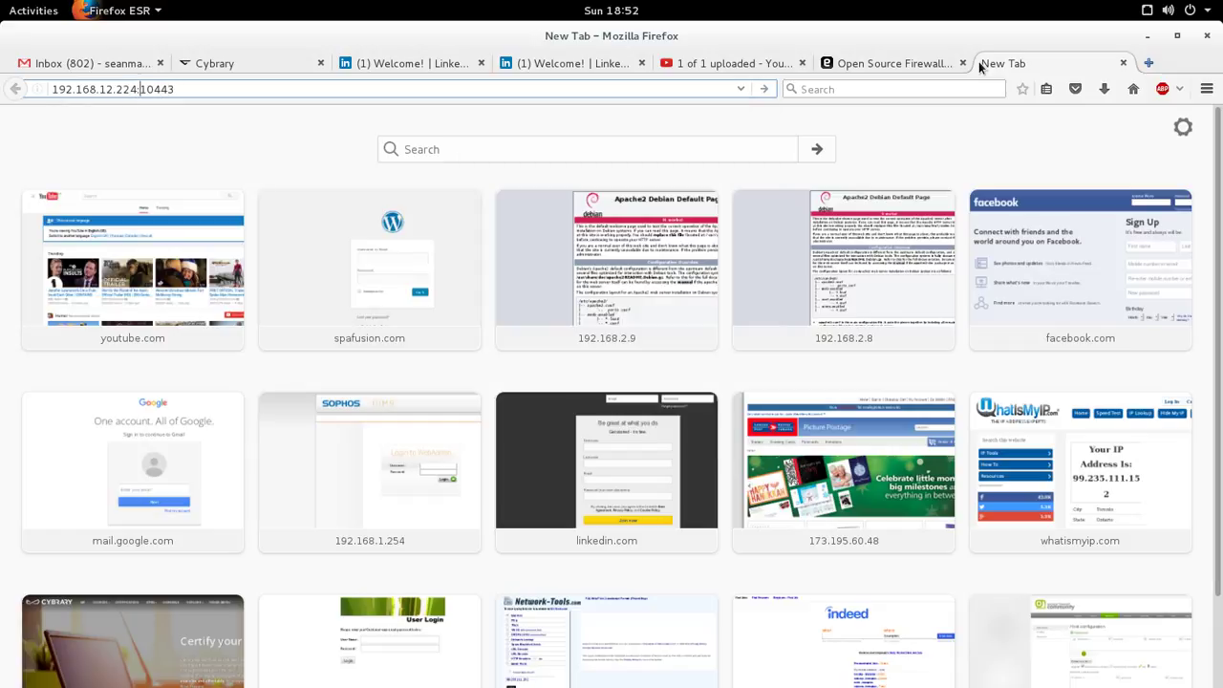
{"action": "type", "text": "https://"}
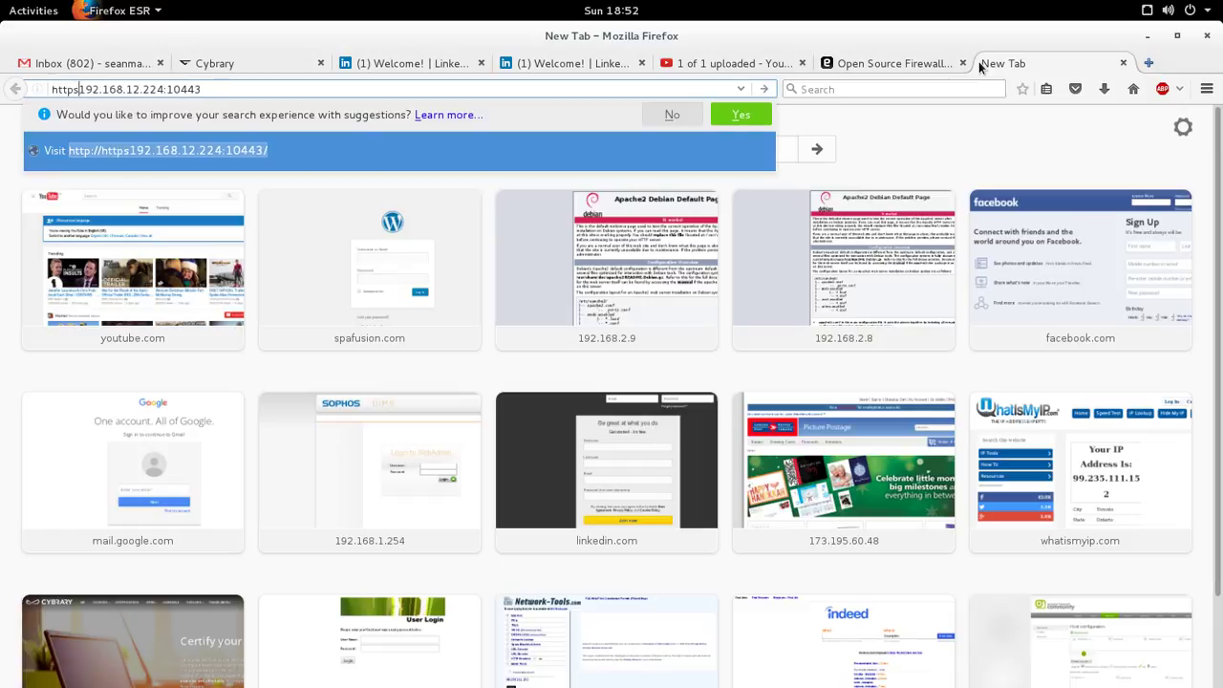
{"action": "key", "text": "Return"}
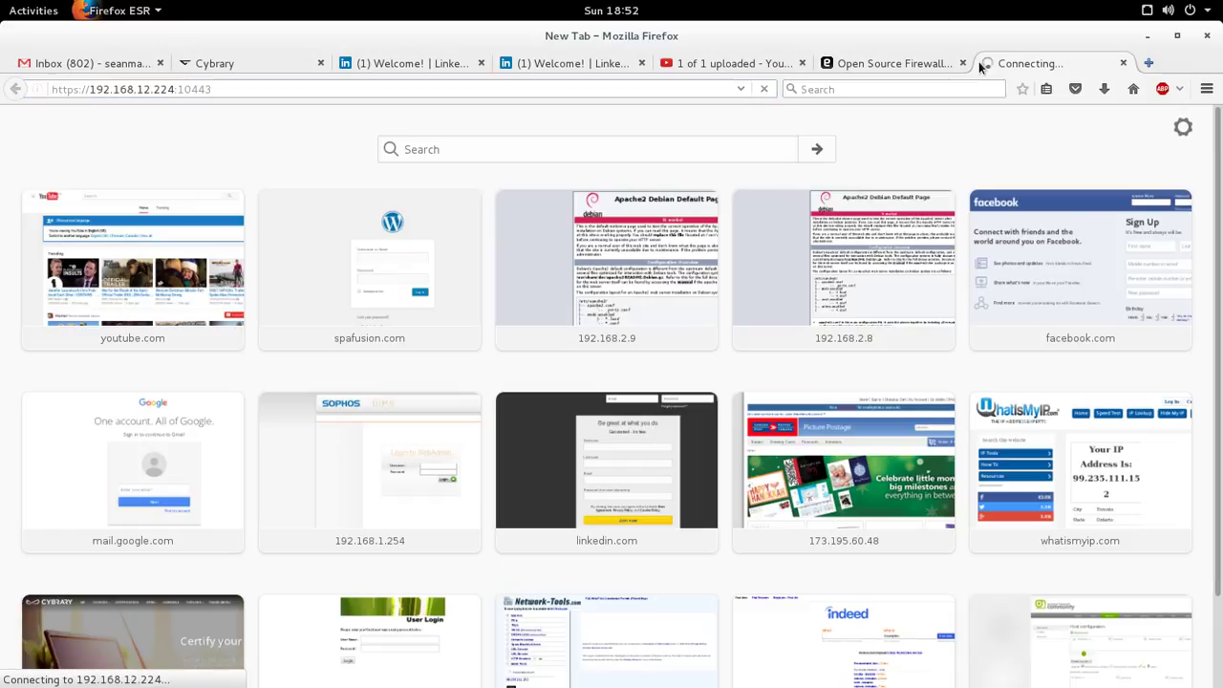
Close all other browser tabs, keeping only the one with the firewall address.
{"action": "right_click", "coordinate": [1029, 64]}
{"action": "left_click", "coordinate": [1092, 222]}
{"action": "left_click", "coordinate": [758, 382]}
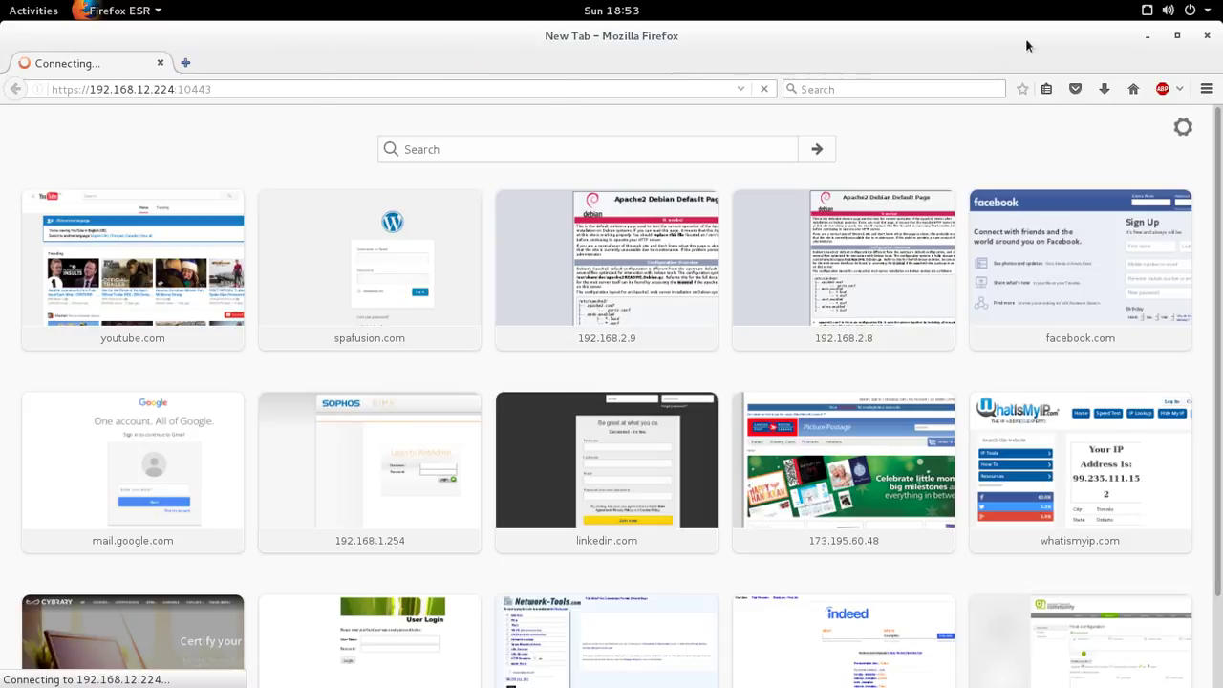
Check the management URL on the Edian console and arrange its window beside a reduced Firefox window for comparison.
{"action": "left_click", "coordinate": [1149, 36]}
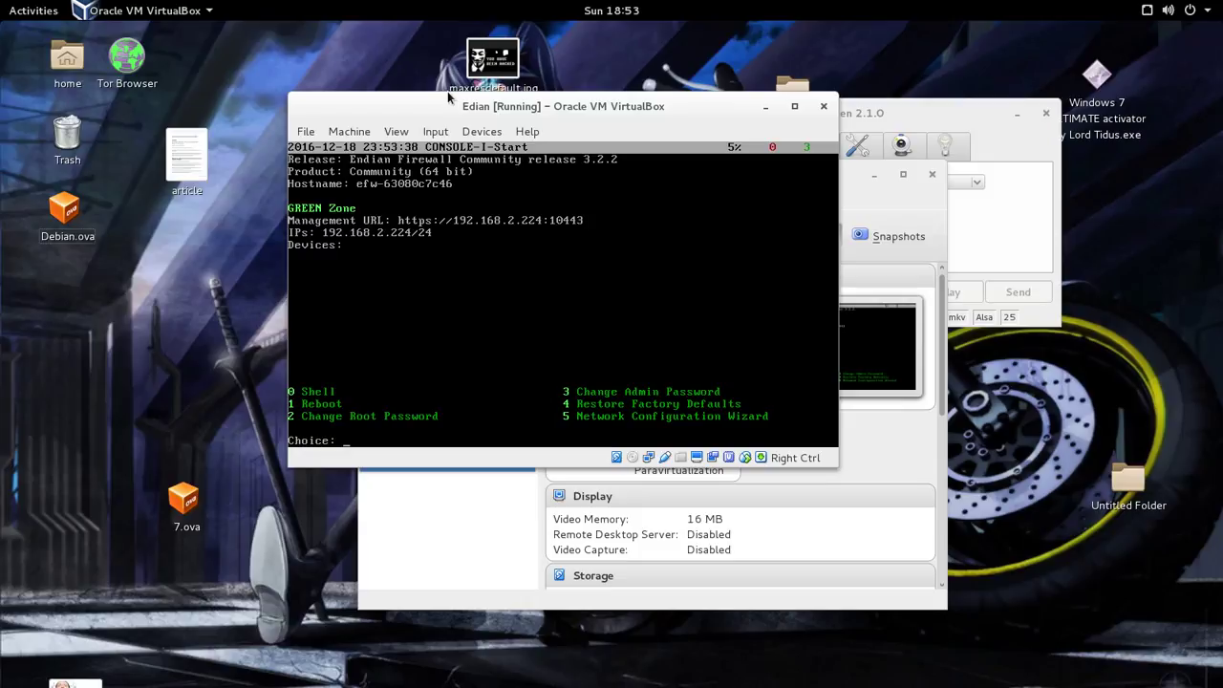
{"action": "left_click", "coordinate": [34, 9]}
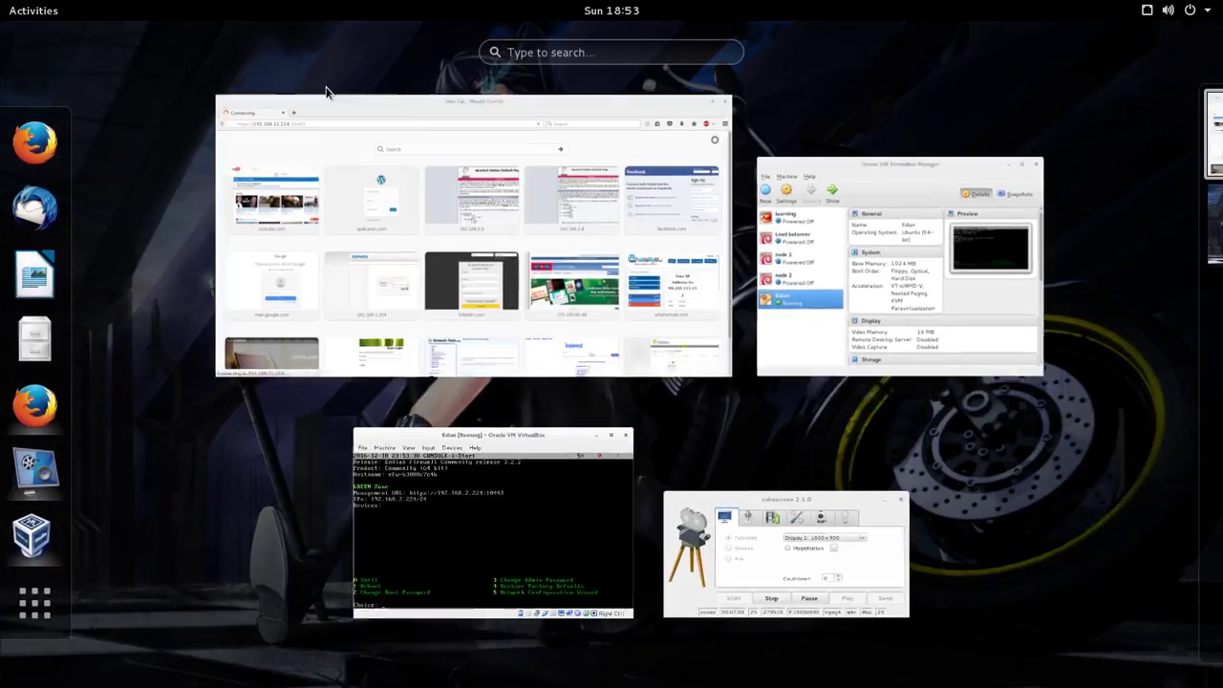
{"action": "left_click", "coordinate": [321, 91]}
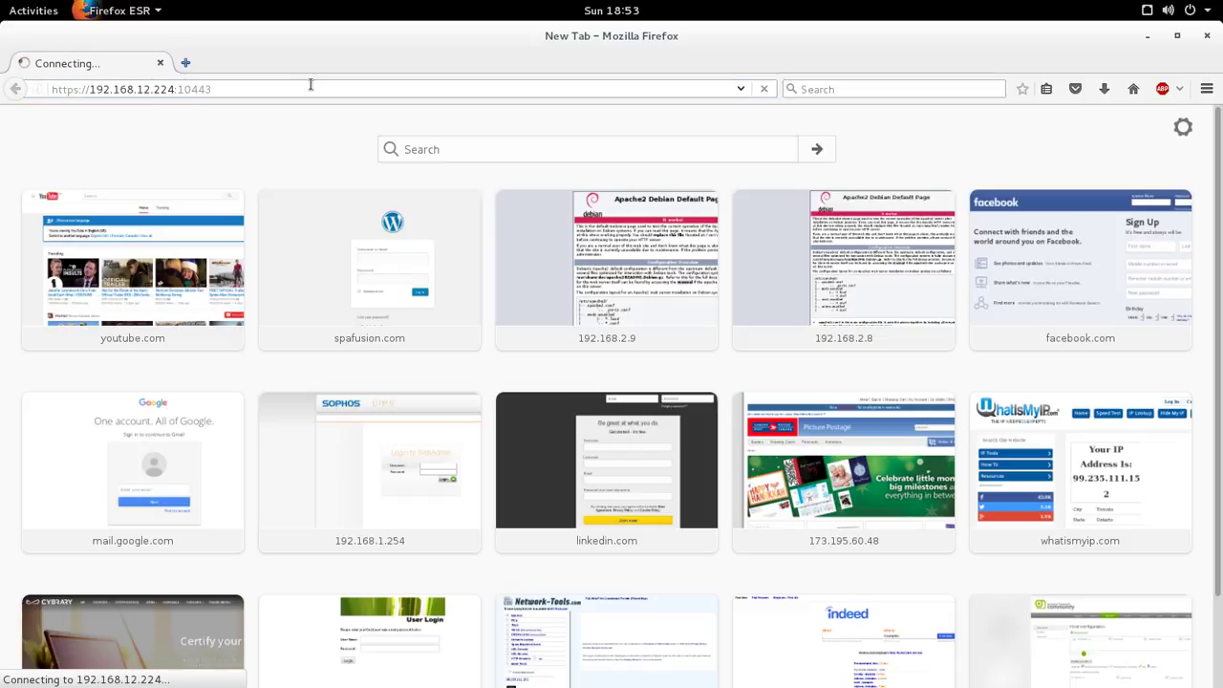
{"action": "left_click", "coordinate": [1177, 35]}
{"action": "left_click_drag", "start_coordinate": [601, 107], "coordinate": [977, 162]}
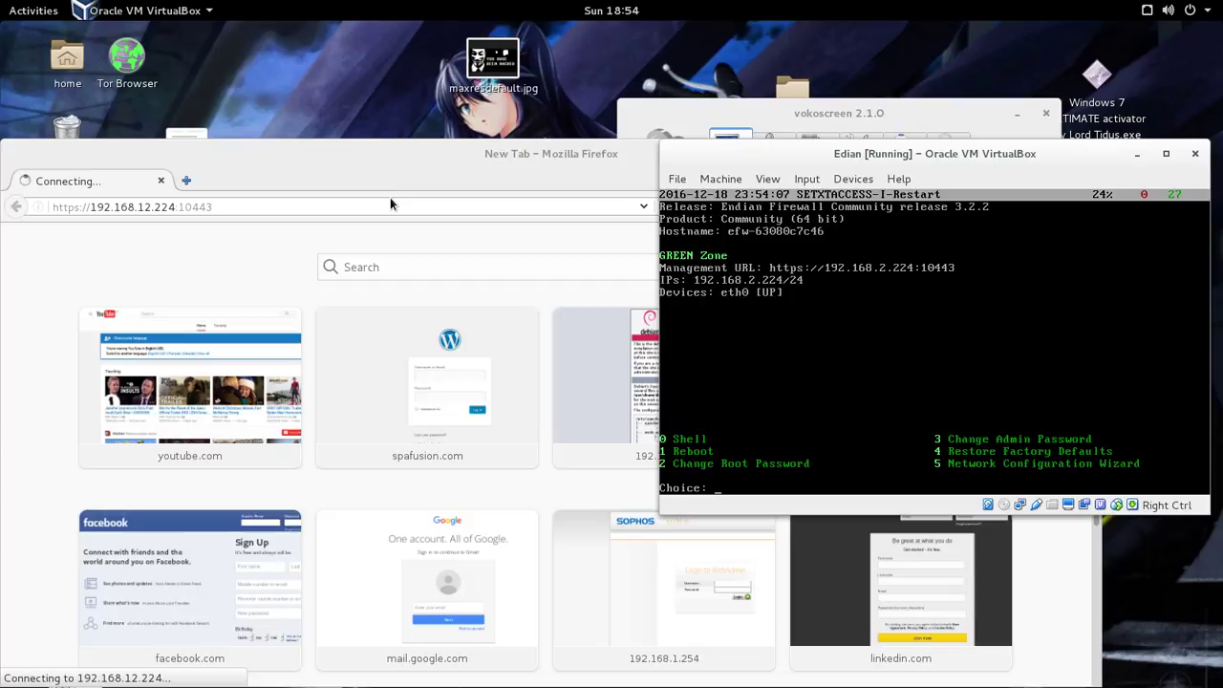
{"action": "left_click", "coordinate": [390, 203]}
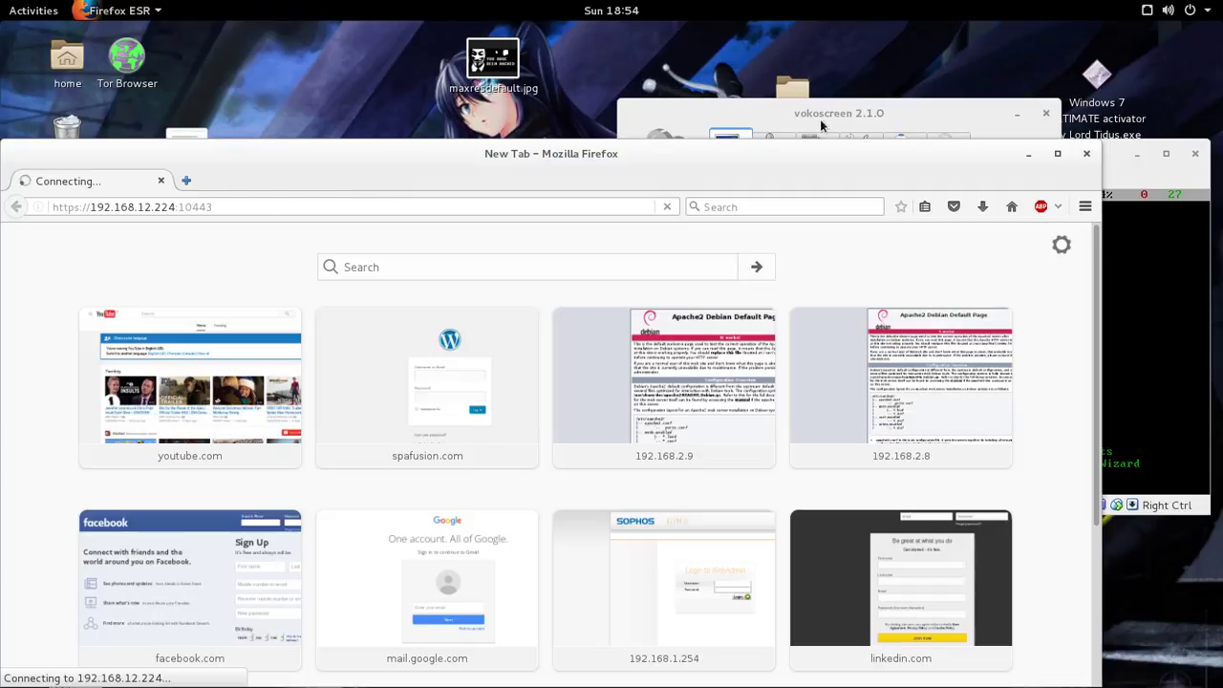
{"action": "left_click", "coordinate": [144, 206]}
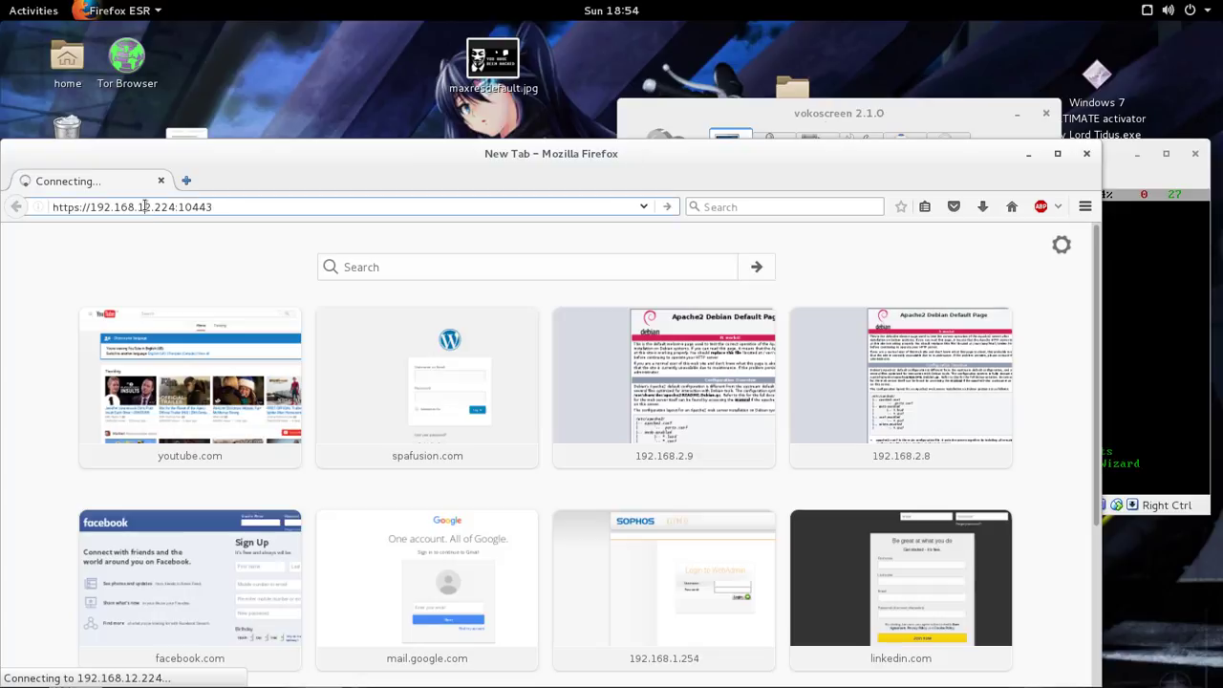
{"action": "key", "text": "BackSpace"}
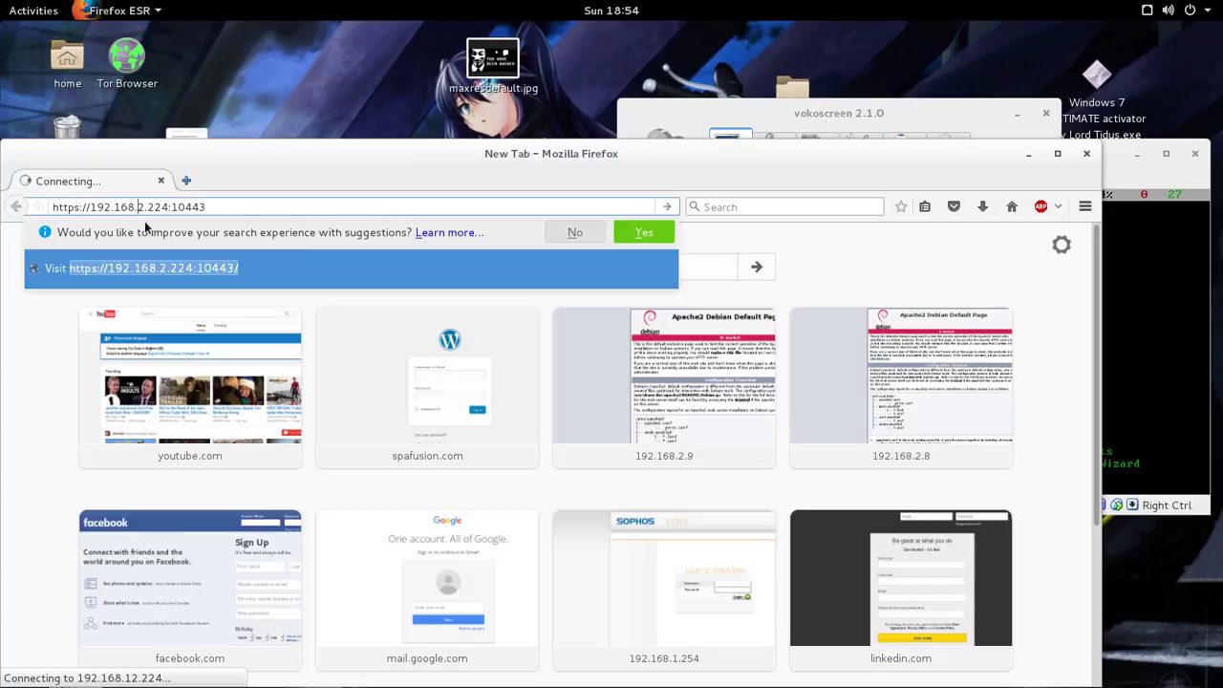
{"action": "key", "text": "Return"}
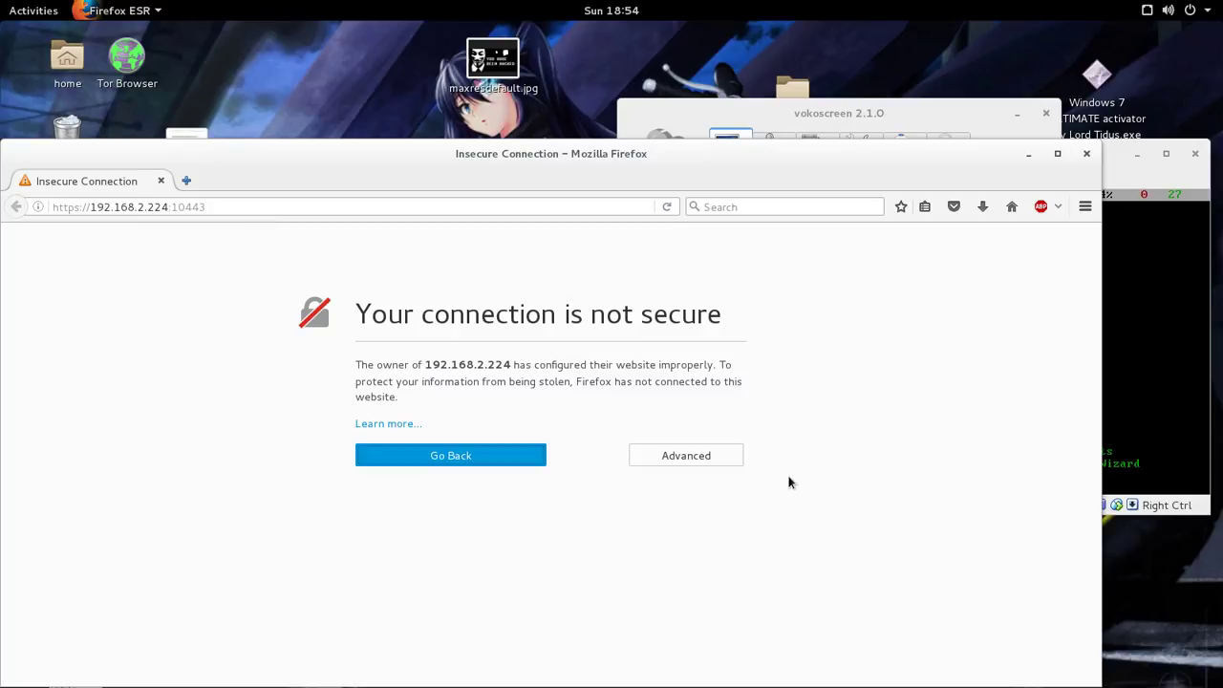
{"action": "double_click", "coordinate": [587, 155]}
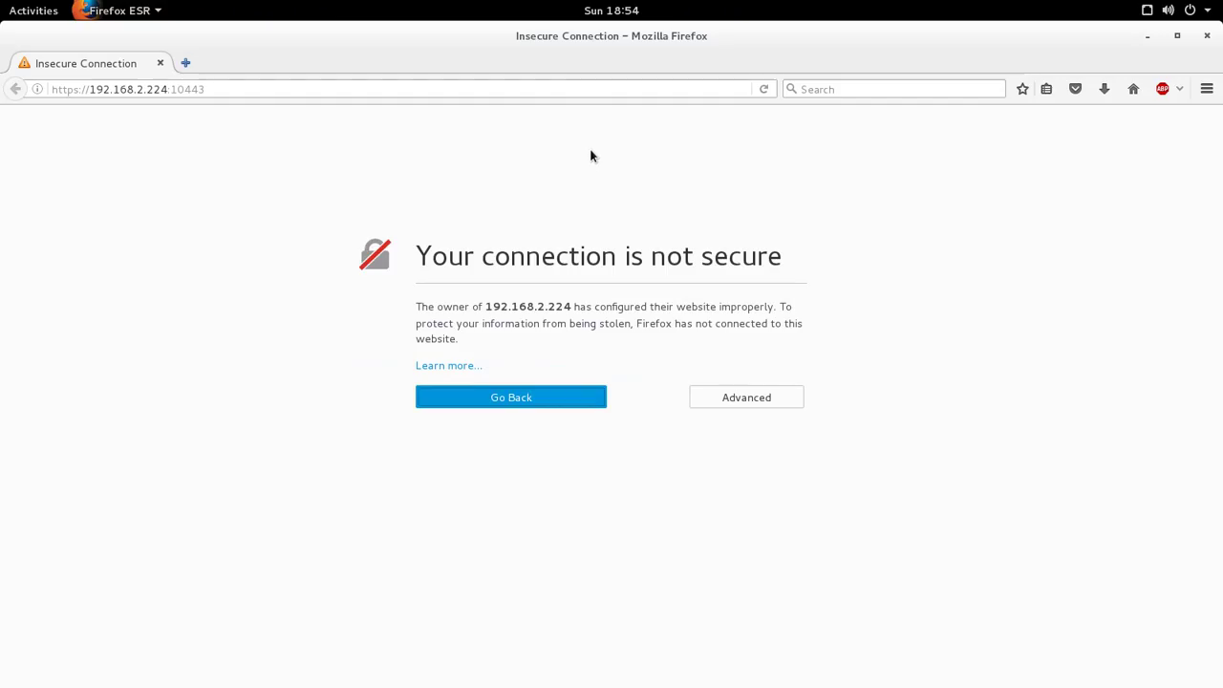
{"action": "left_click", "coordinate": [773, 395]}
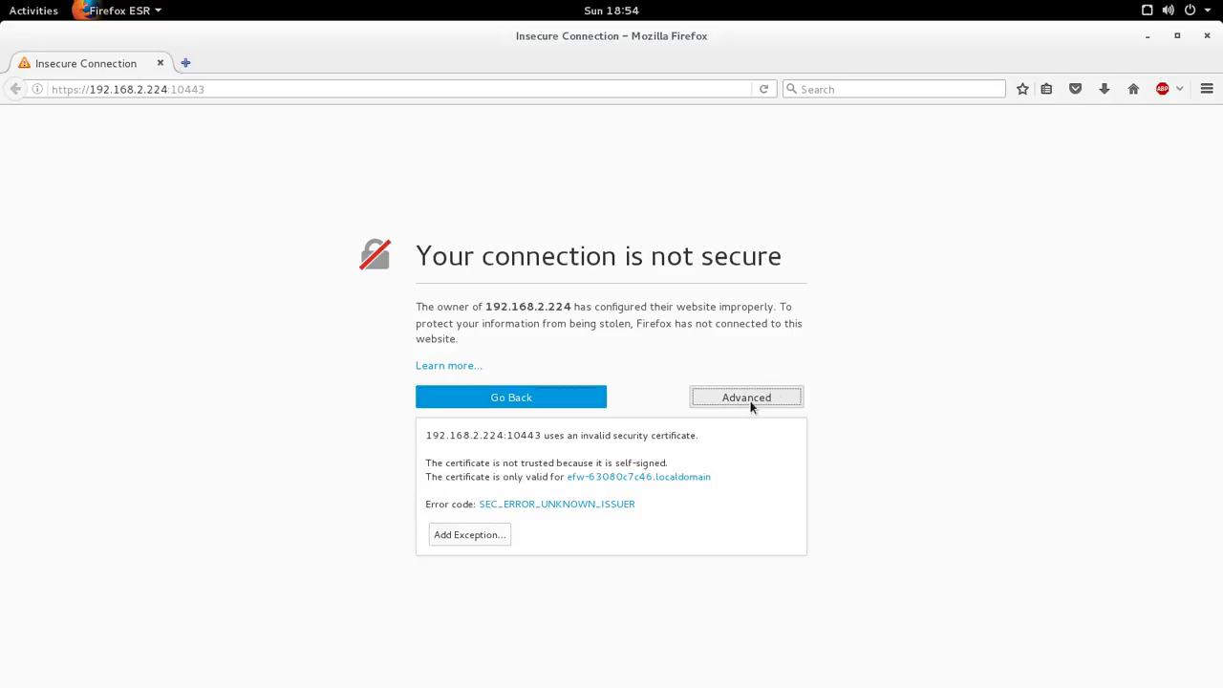
{"action": "left_click", "coordinate": [476, 532]}
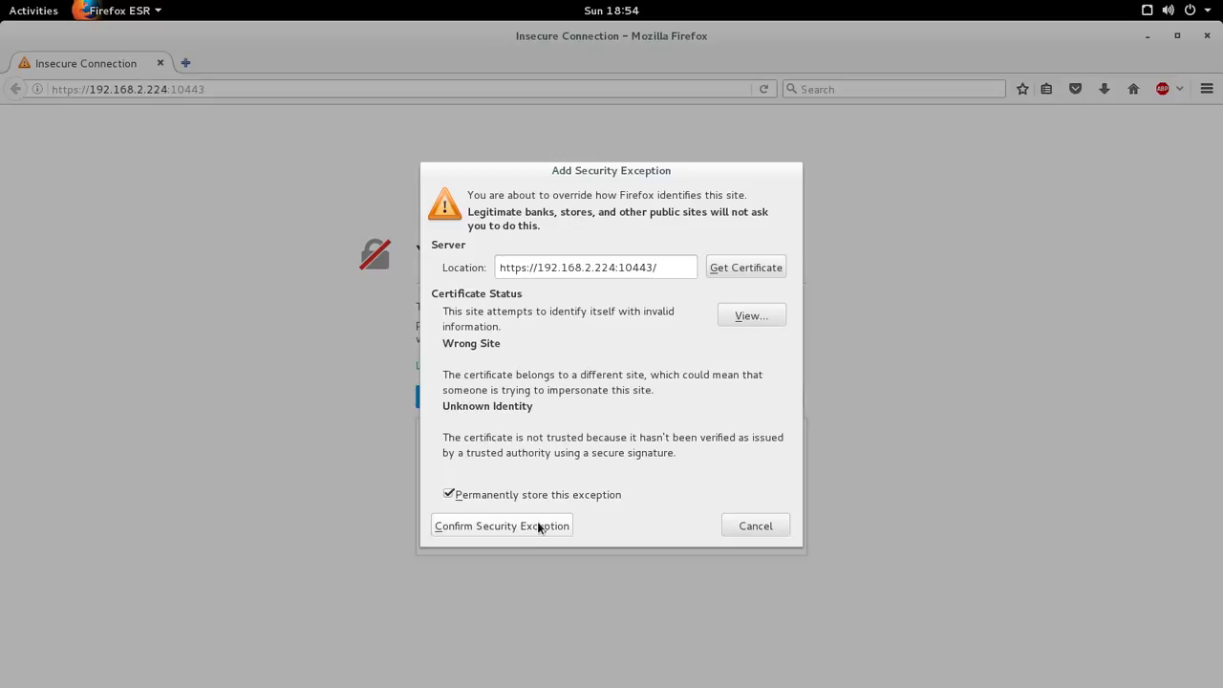
{"action": "left_click", "coordinate": [538, 526]}
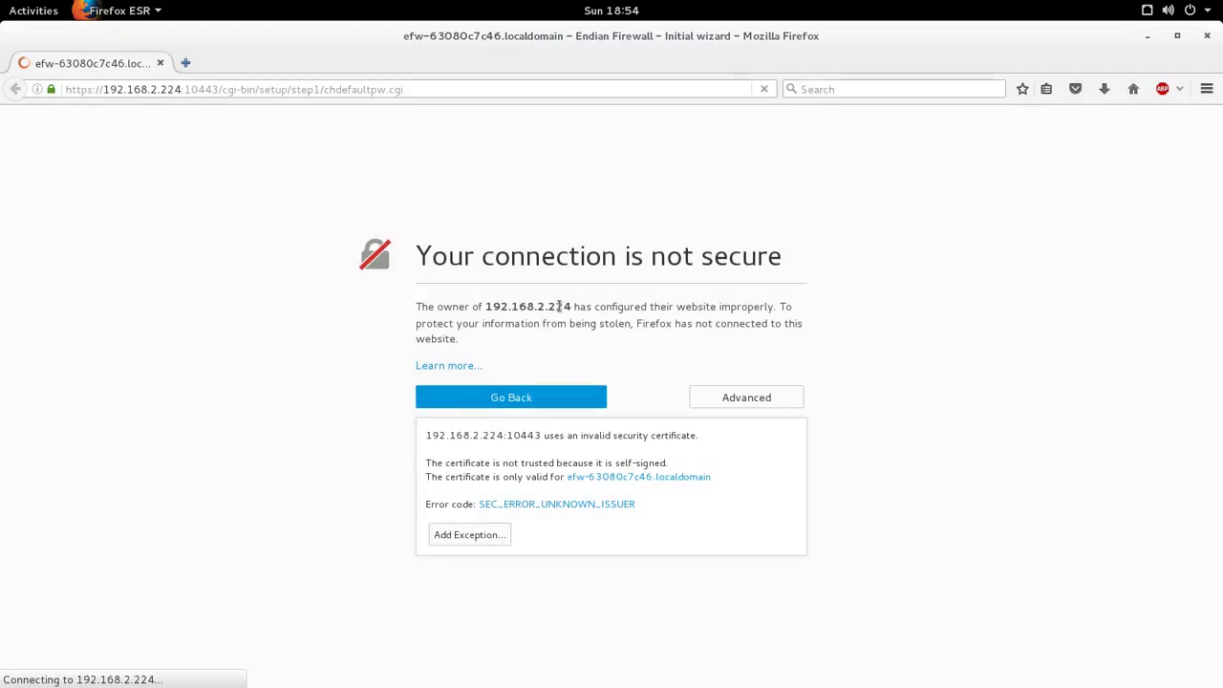
Reload the initial wizard address, checking it against the management URL on the Edian console, and maximize Firefox.
{"action": "left_click", "coordinate": [469, 89]}
{"action": "key", "text": "Return"}
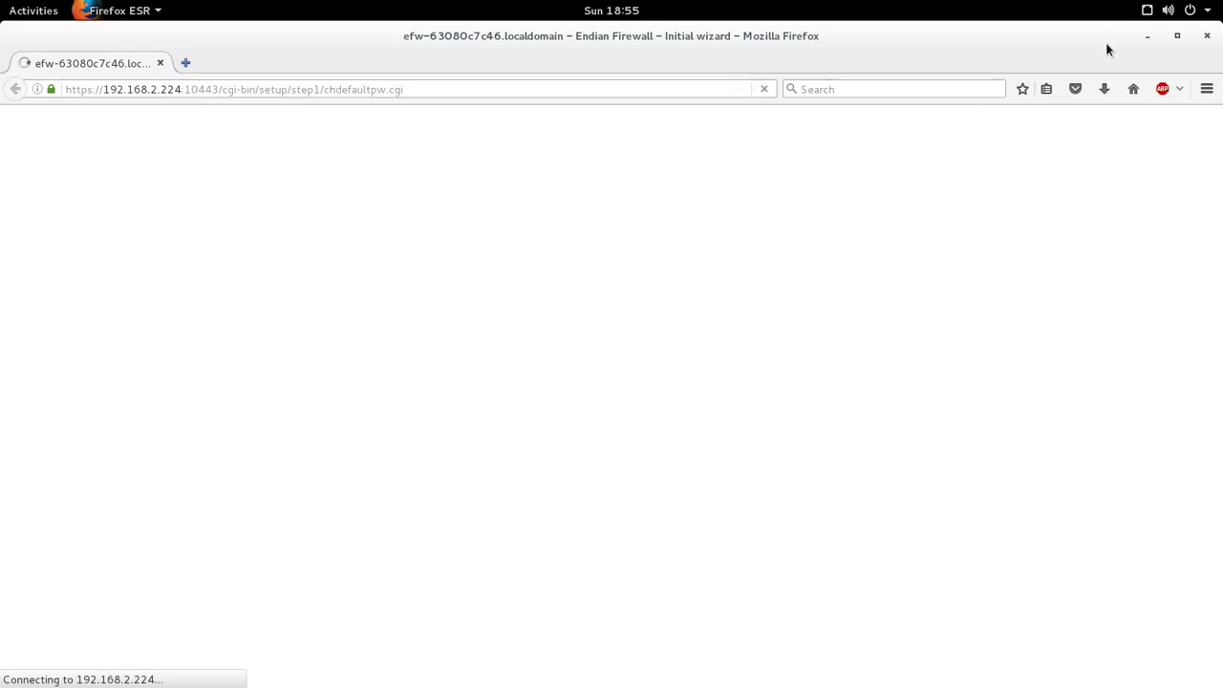
{"action": "left_click", "coordinate": [1177, 35]}
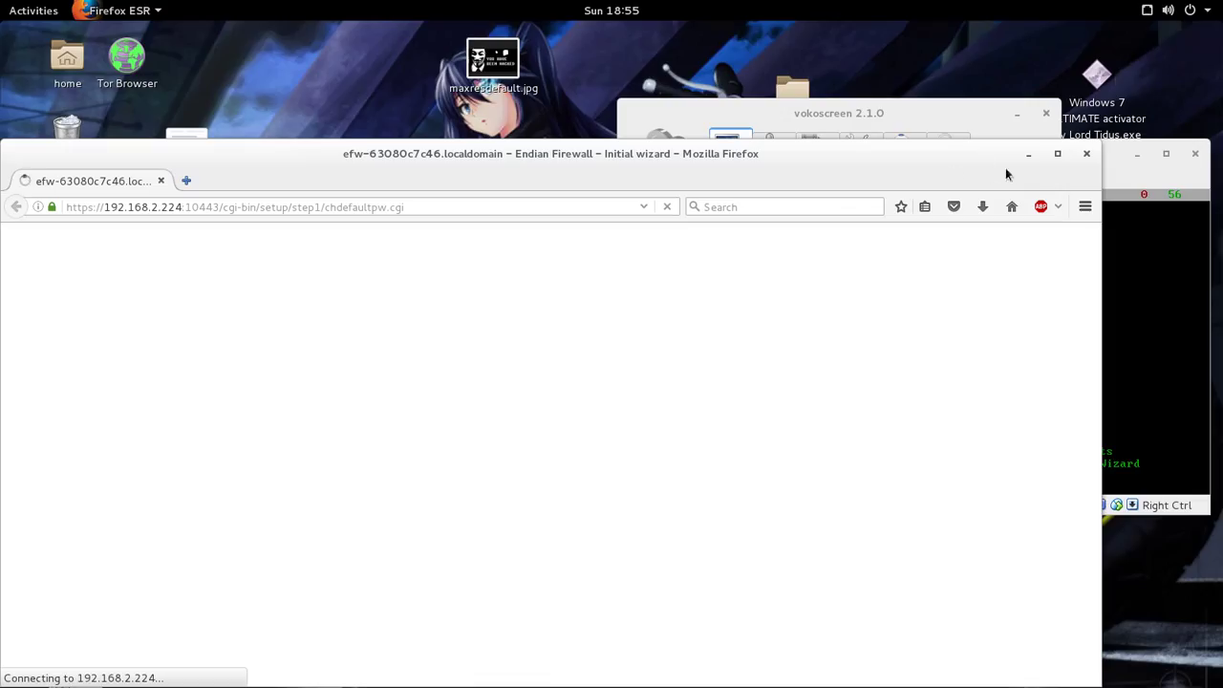
{"action": "left_click", "coordinate": [1134, 176]}
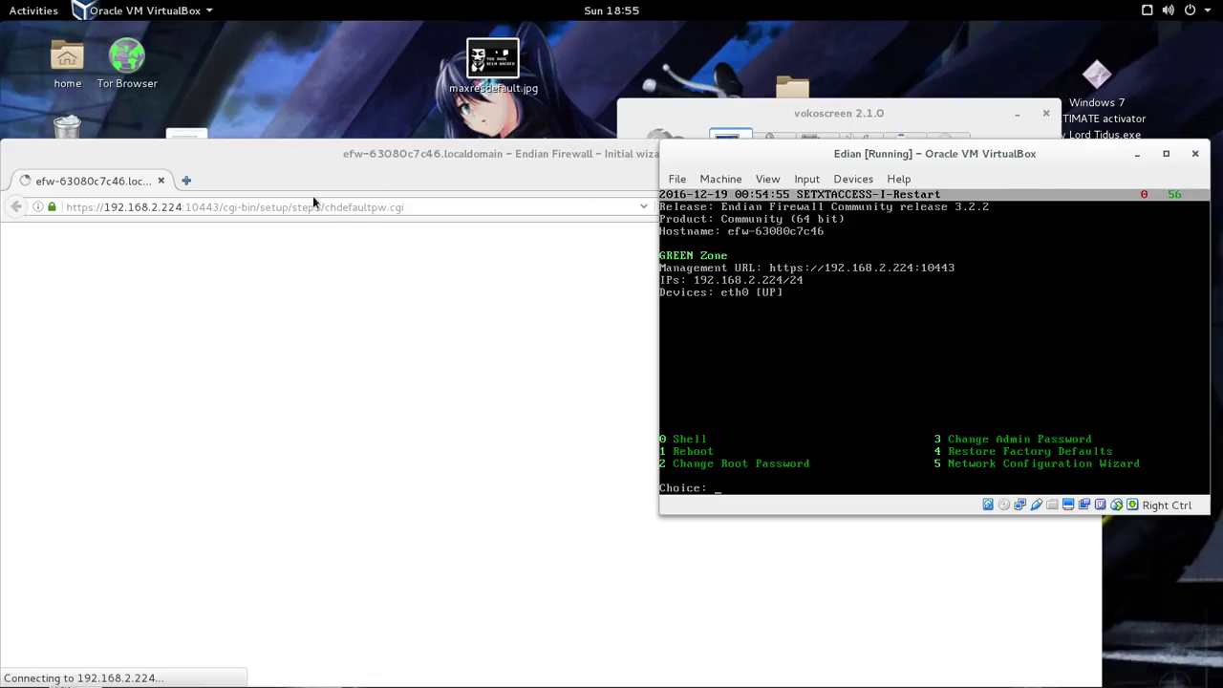
{"action": "left_click", "coordinate": [496, 203]}
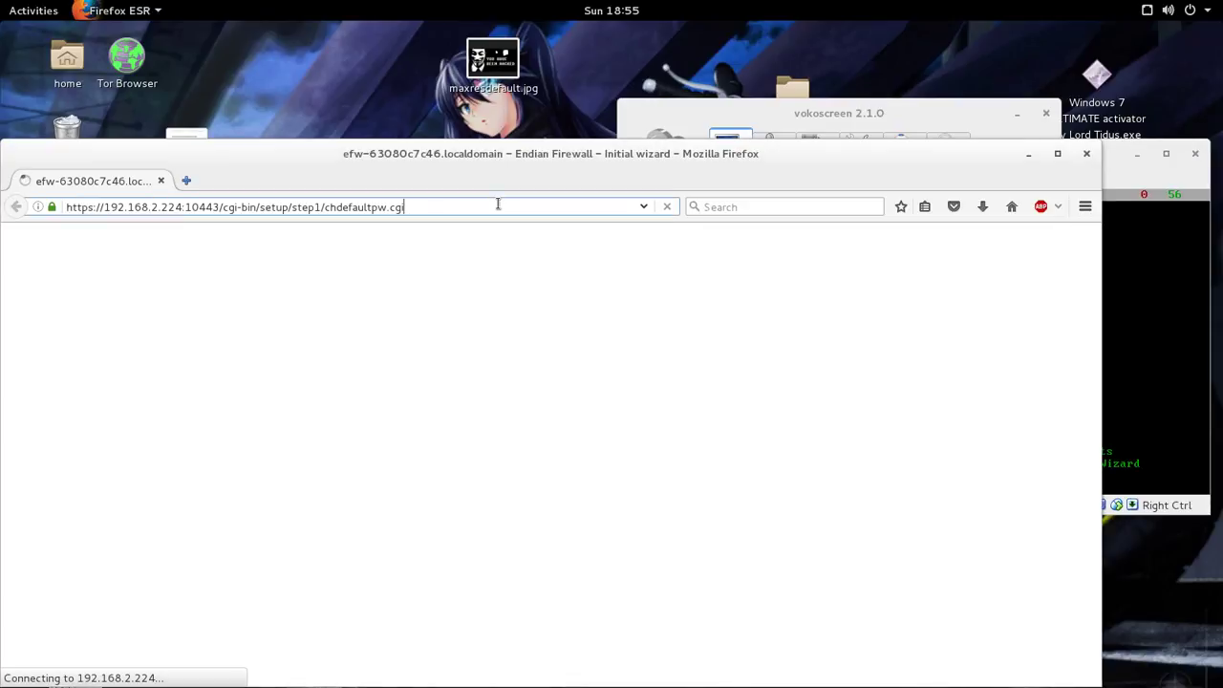
{"action": "key", "text": "Return"}
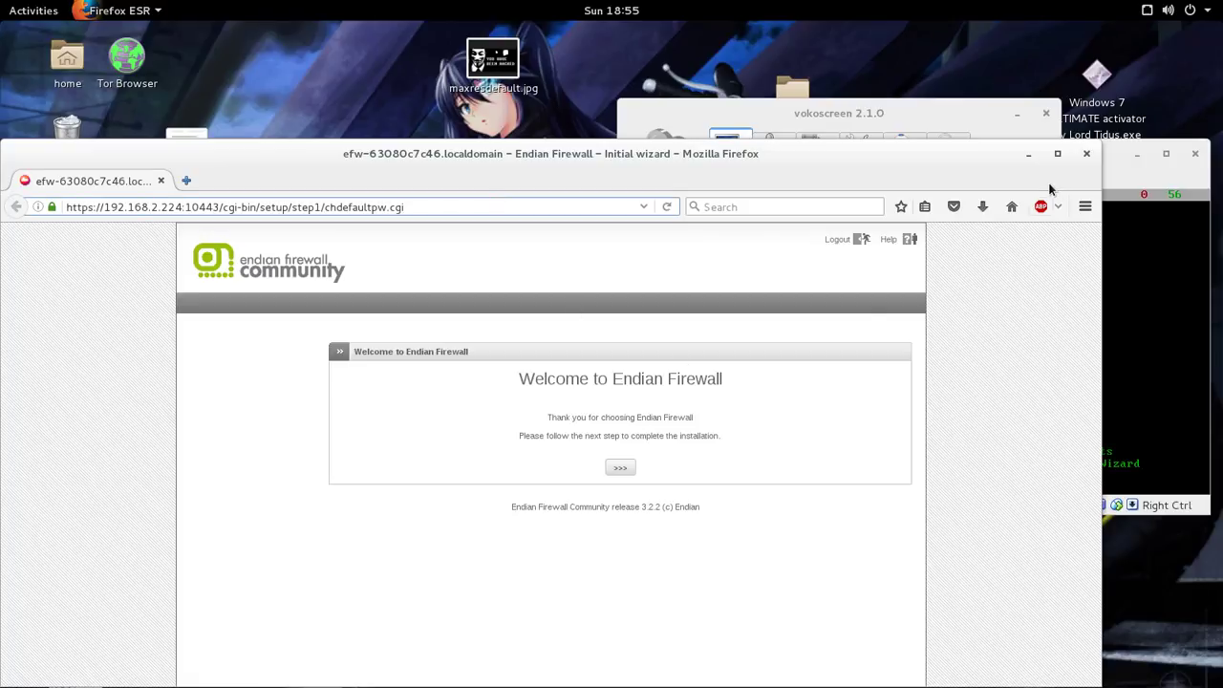
{"action": "left_click", "coordinate": [1058, 153]}
{"action": "left_click", "coordinate": [657, 319]}
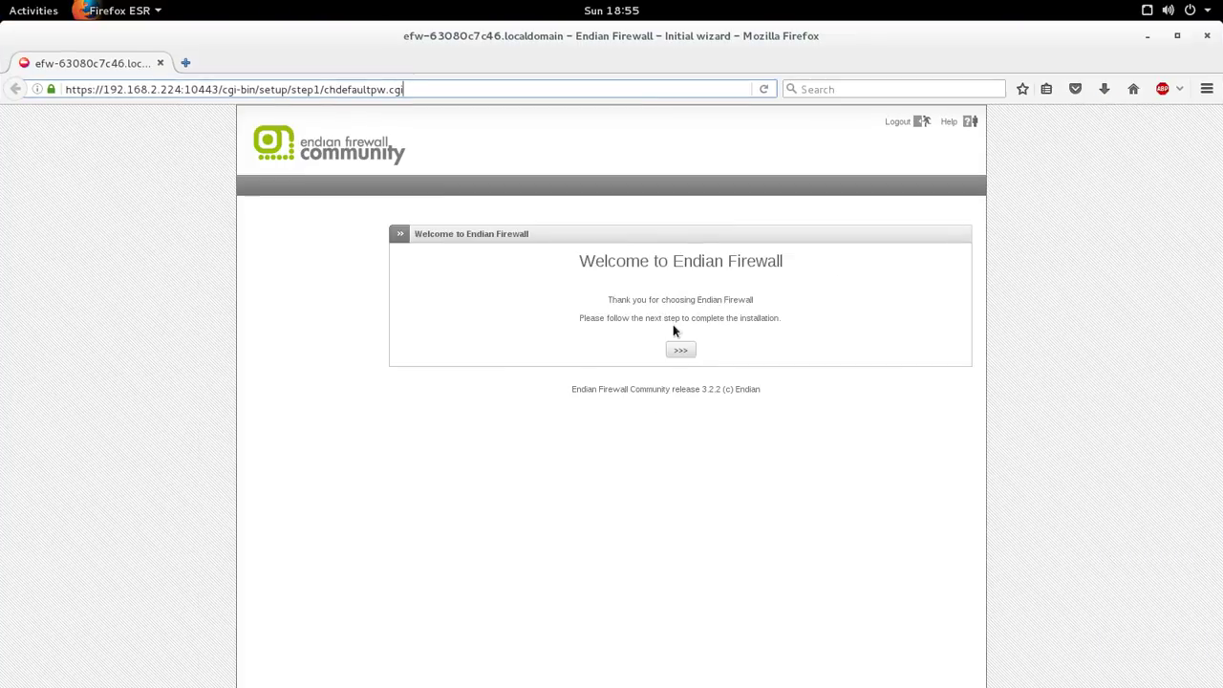
Start the setup wizard with English and the Europe/Rome timezone, and accept the GNU General Public License.
{"action": "left_click", "coordinate": [684, 349]}
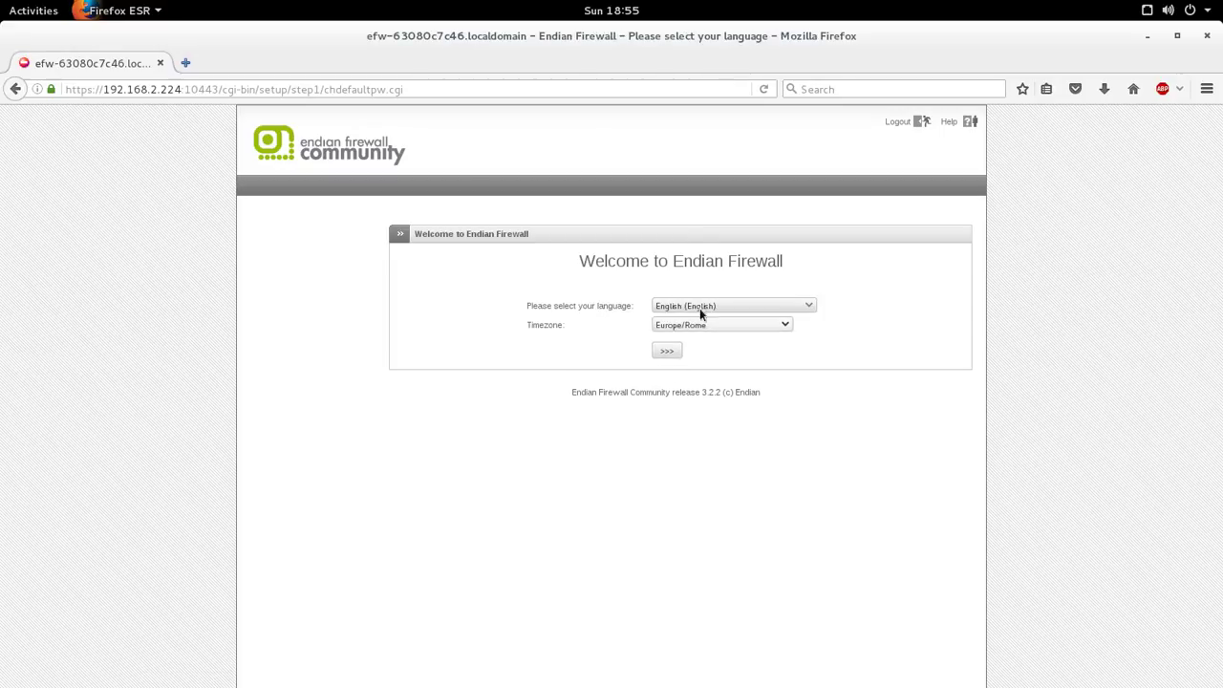
{"action": "left_click", "coordinate": [667, 350]}
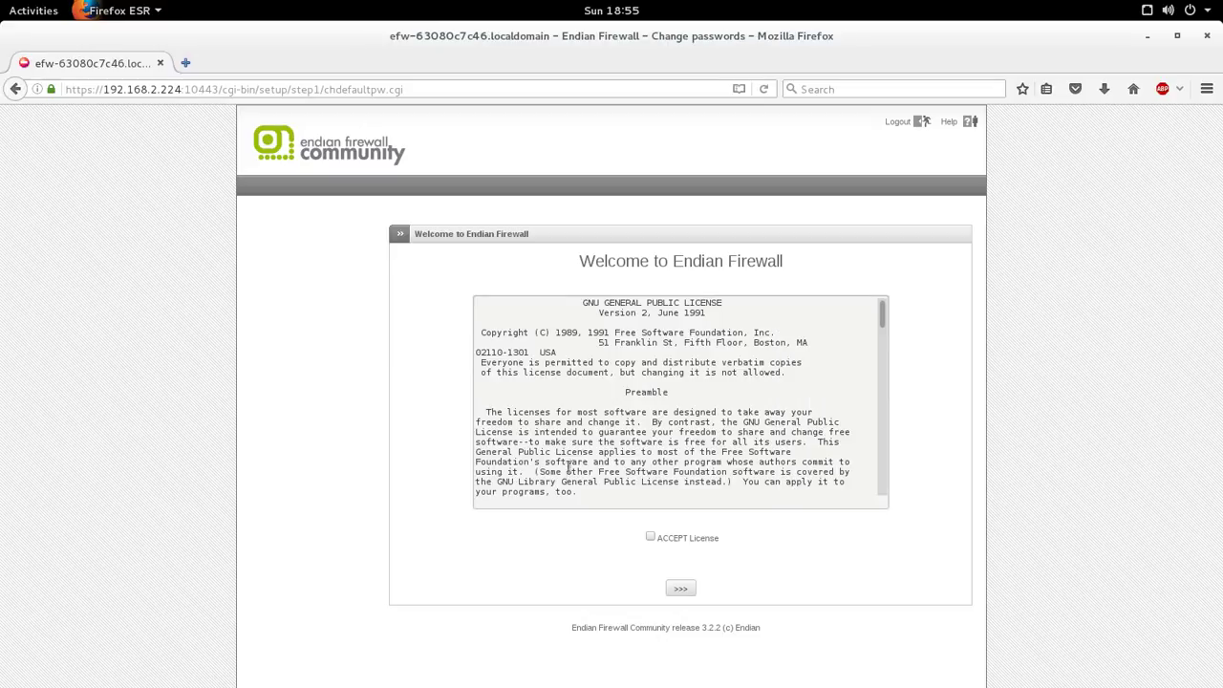
{"action": "left_click", "coordinate": [650, 538]}
{"action": "scroll", "coordinate": [719, 363], "scroll_direction": "down", "scroll_amount": 2}
{"action": "left_click", "coordinate": [681, 588]}
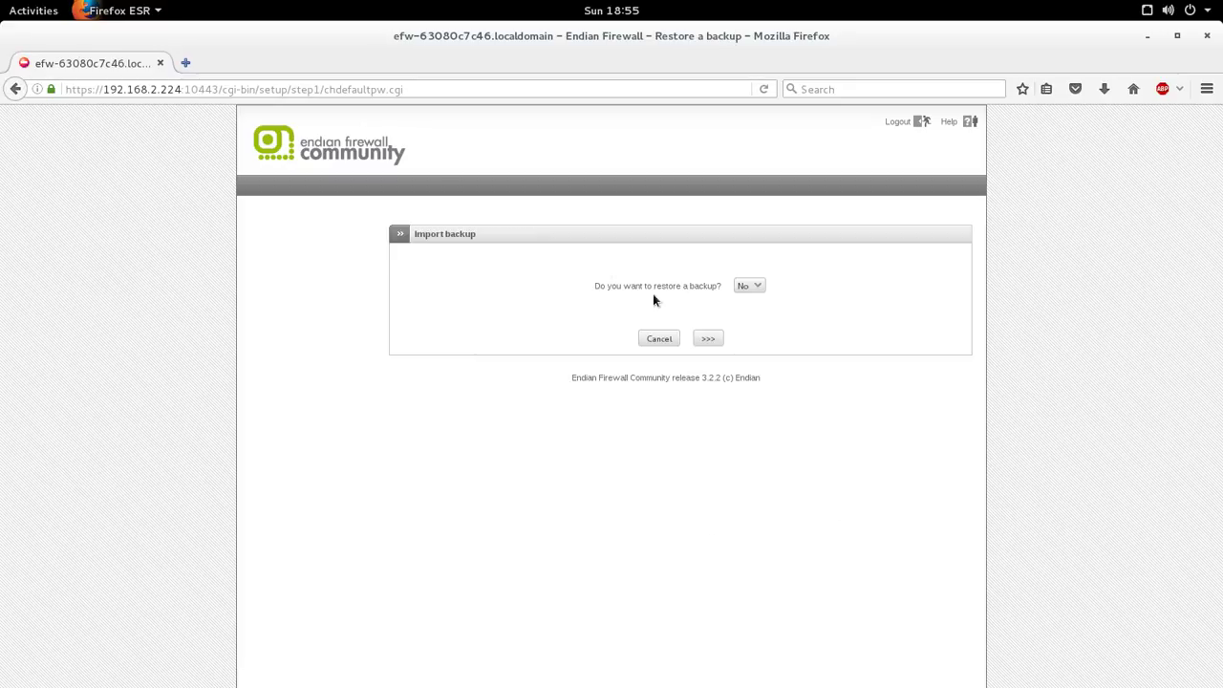
Decline restoring a backup and set the web frontend admin password and the SSH root password, confirming both.
{"action": "left_click", "coordinate": [709, 339]}
{"action": "left_click", "coordinate": [638, 327]}
{"action": "type", "text": "•••••••••"}
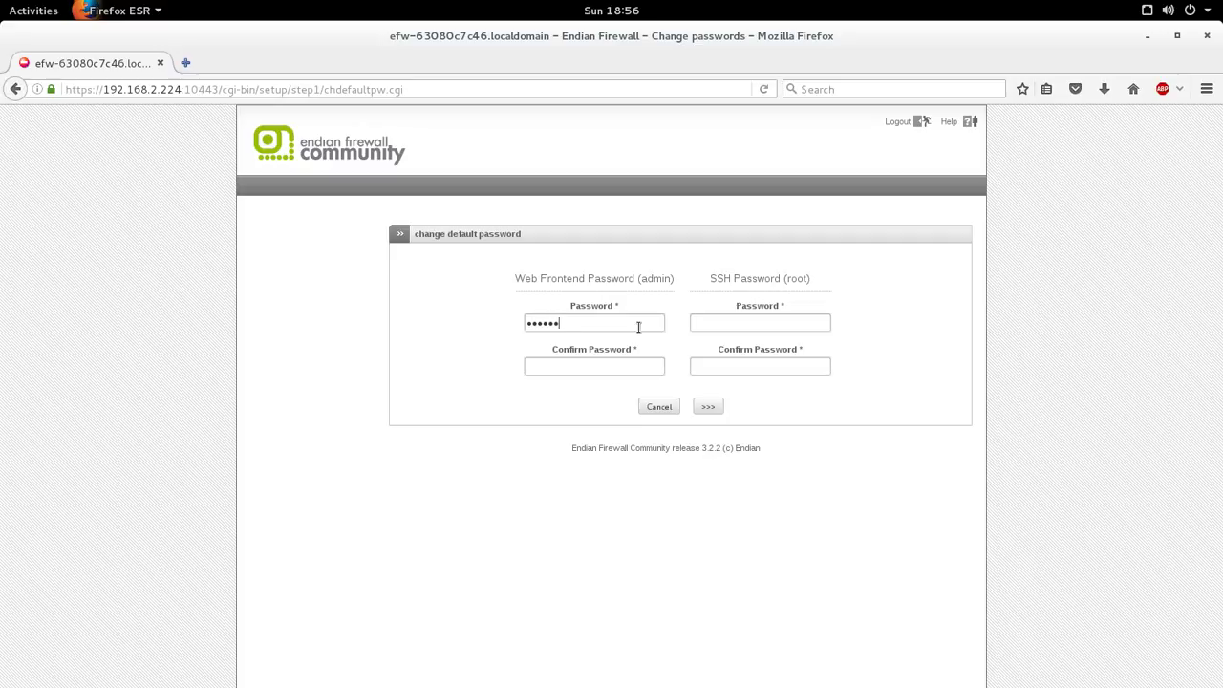
{"action": "type", "text": "•••••••••"}
{"action": "key", "text": "Tab"}
{"action": "type", "text": "••••••••••••••••••"}
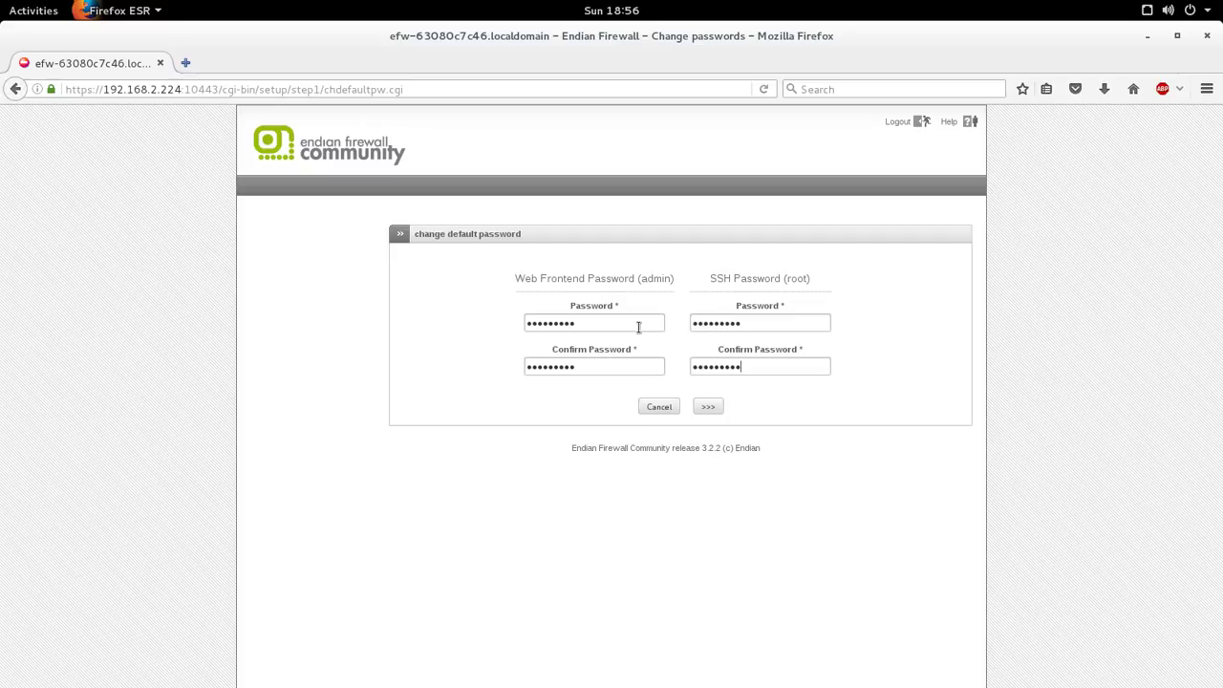
{"action": "left_click", "coordinate": [716, 405]}
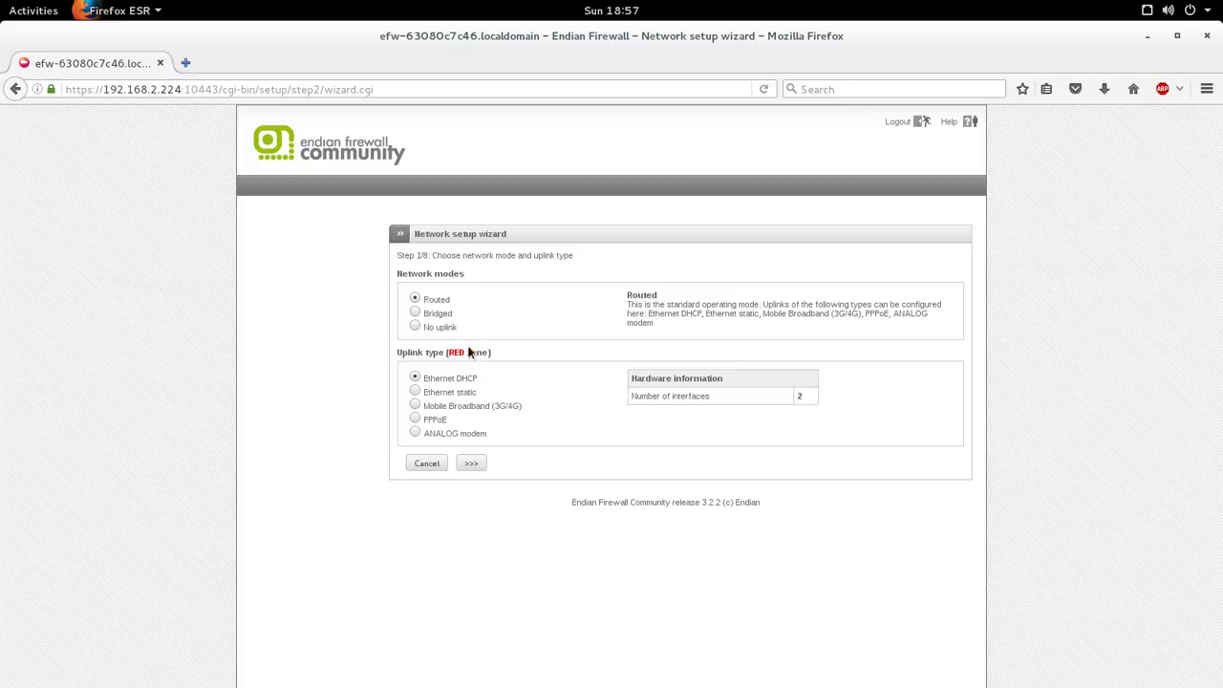
Choose Routed mode with an Ethernet DHCP uplink for the RED zone and select NONE for additional network zones.
{"action": "left_click_drag", "start_coordinate": [446, 353], "coordinate": [478, 352]}
{"action": "left_click", "coordinate": [529, 350]}
{"action": "left_click", "coordinate": [482, 466]}
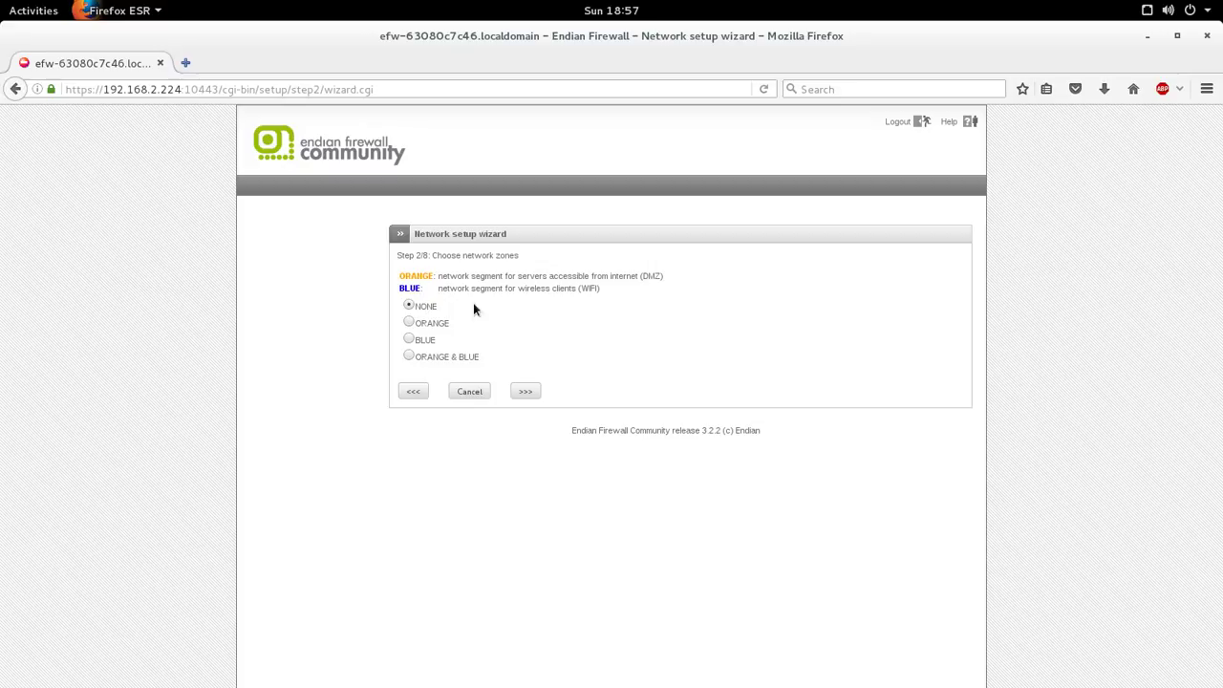
{"action": "left_click", "coordinate": [527, 391]}
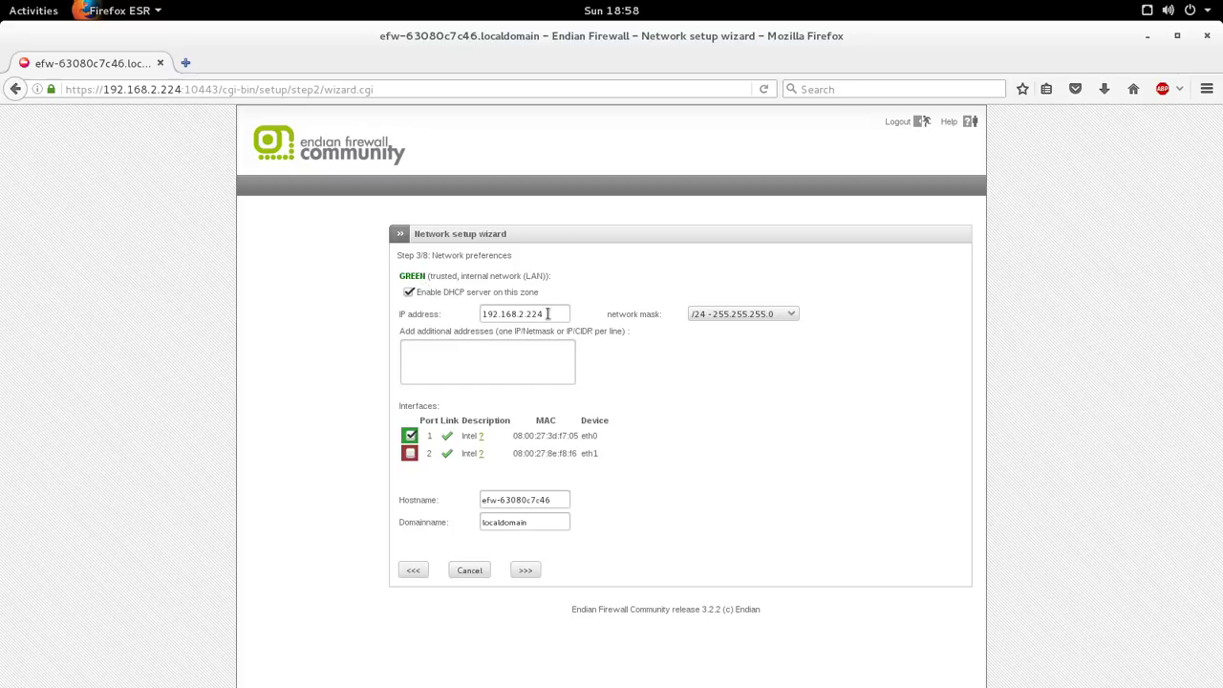
Disable the DHCP server on the GREEN zone and accept its remaining network preferences, including the default hostname and domain name.
{"action": "left_click", "coordinate": [408, 292]}
{"action": "mouse_move", "coordinate": [573, 436]}
{"action": "left_mouse_down"}
{"action": "mouse_move", "coordinate": [553, 436]}
{"action": "mouse_move", "coordinate": [563, 435]}
{"action": "left_mouse_up"}
{"action": "left_click", "coordinate": [575, 436]}
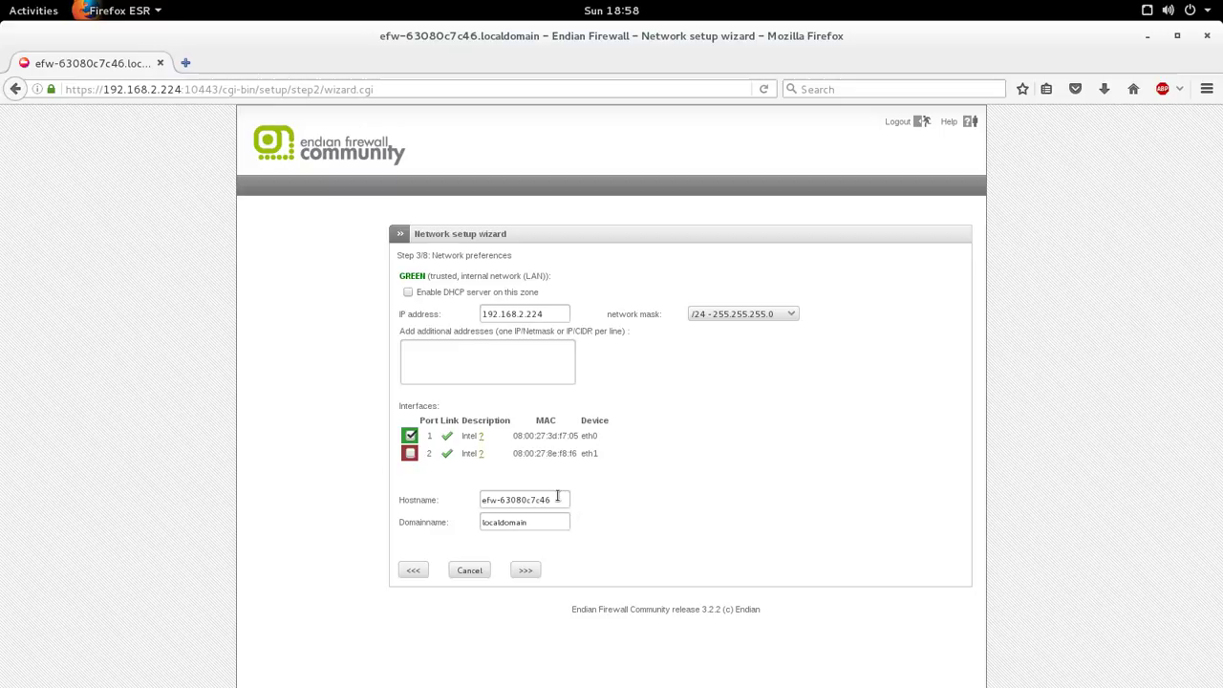
{"action": "left_click_drag", "start_coordinate": [568, 497], "coordinate": [417, 495]}
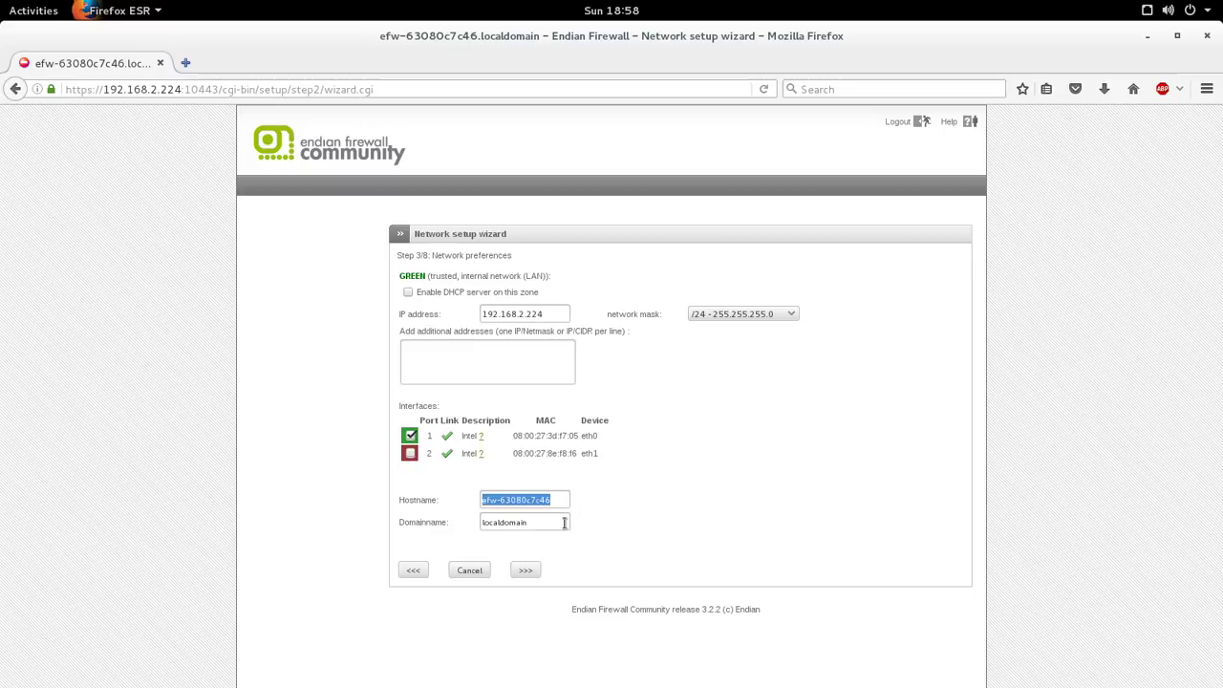
{"action": "left_click", "coordinate": [526, 569]}
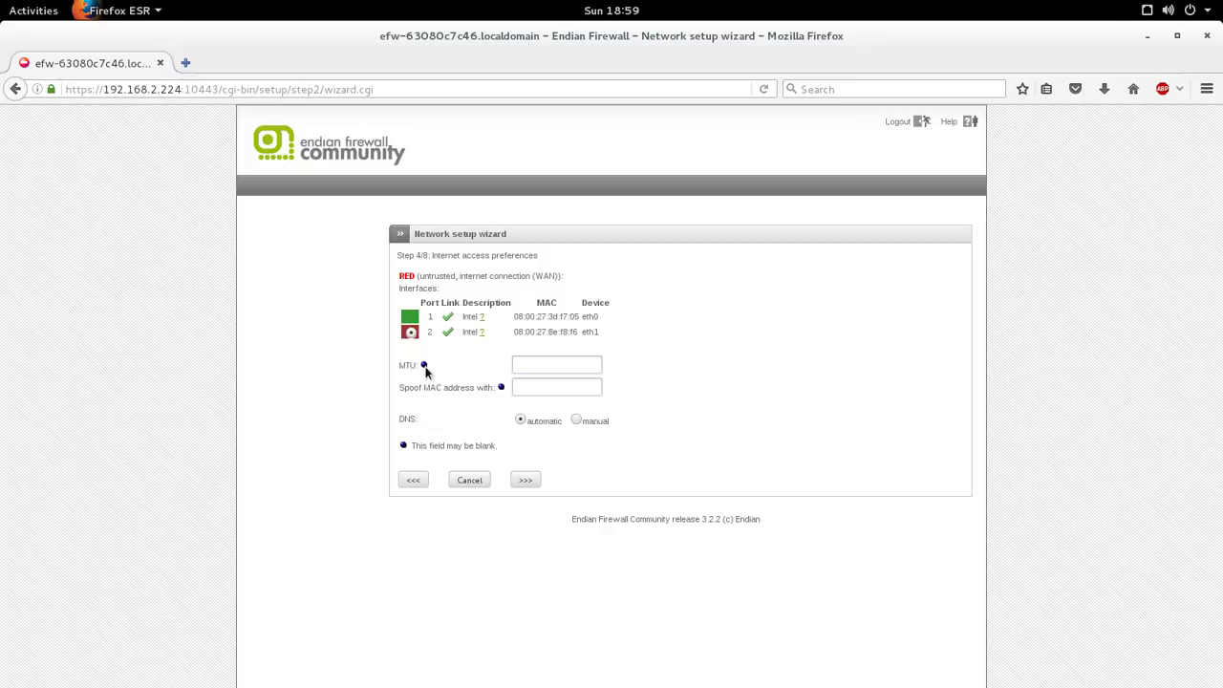
Leave MTU and the spoofed MAC address blank for the RED interface and continue with automatic DNS.
{"action": "left_click", "coordinate": [555, 362]}
{"action": "left_click", "coordinate": [567, 388]}
{"action": "left_click", "coordinate": [513, 479]}
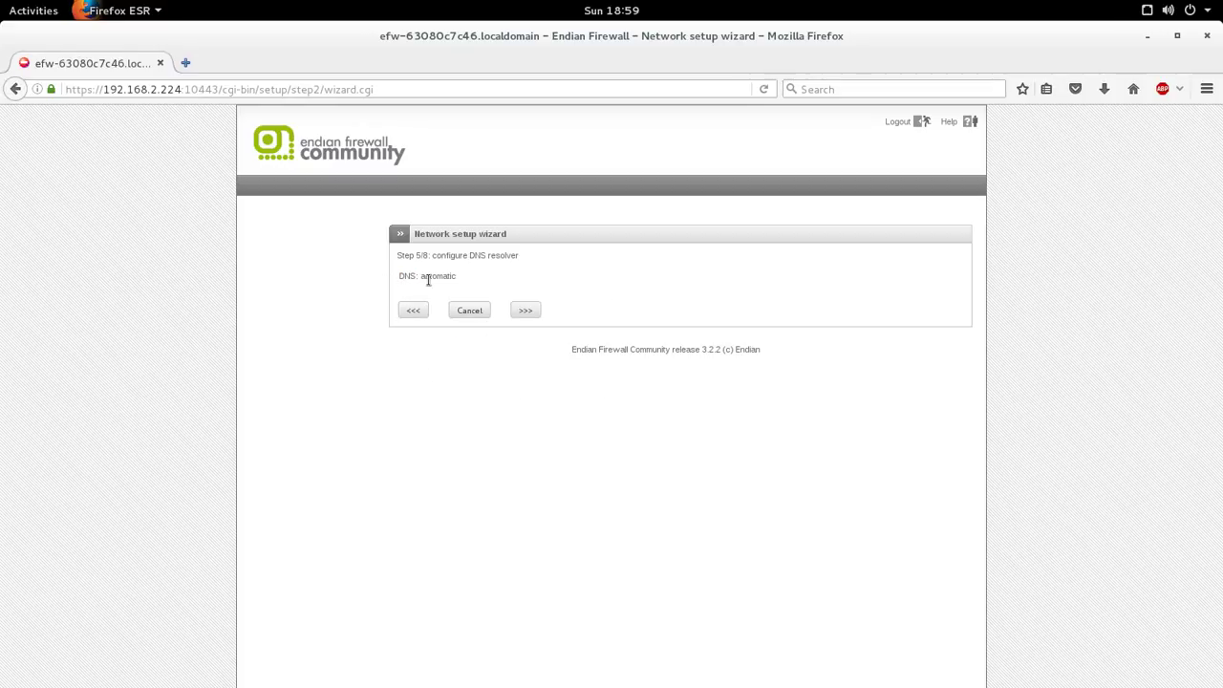
Accept the automatic DNS resolver and blank admin mail settings, and apply the network configuration.
{"action": "left_click_drag", "start_coordinate": [430, 275], "coordinate": [406, 275]}
{"action": "left_click", "coordinate": [527, 310]}
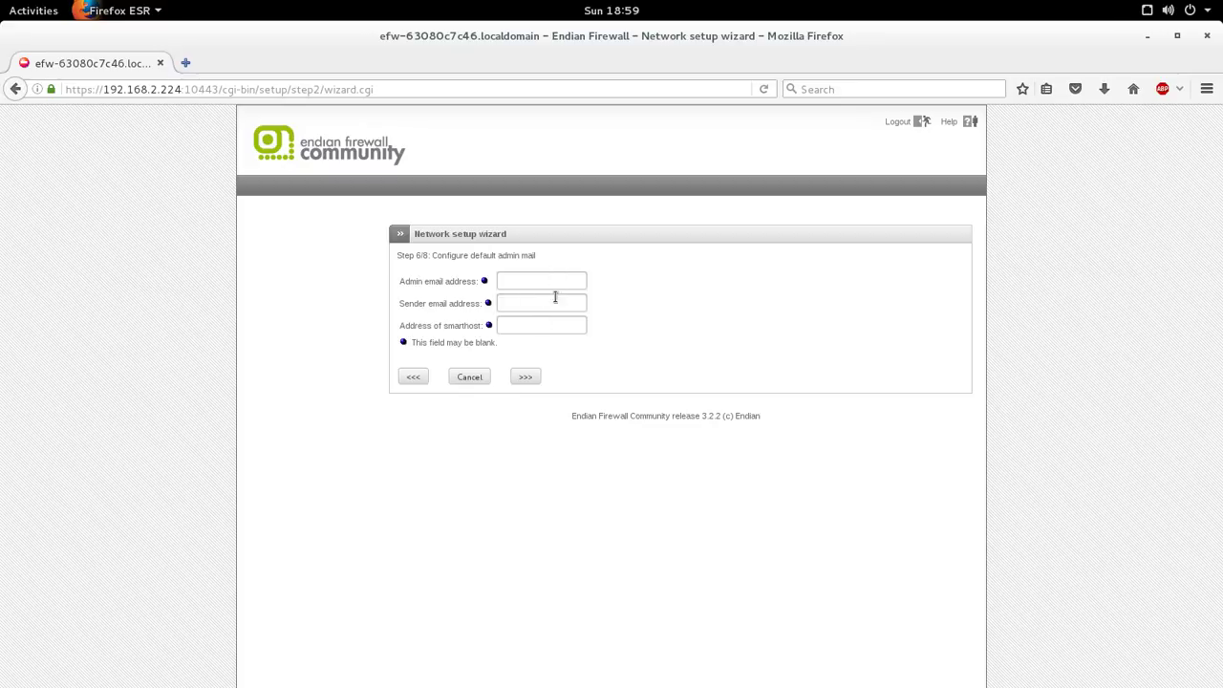
{"action": "left_click", "coordinate": [532, 377]}
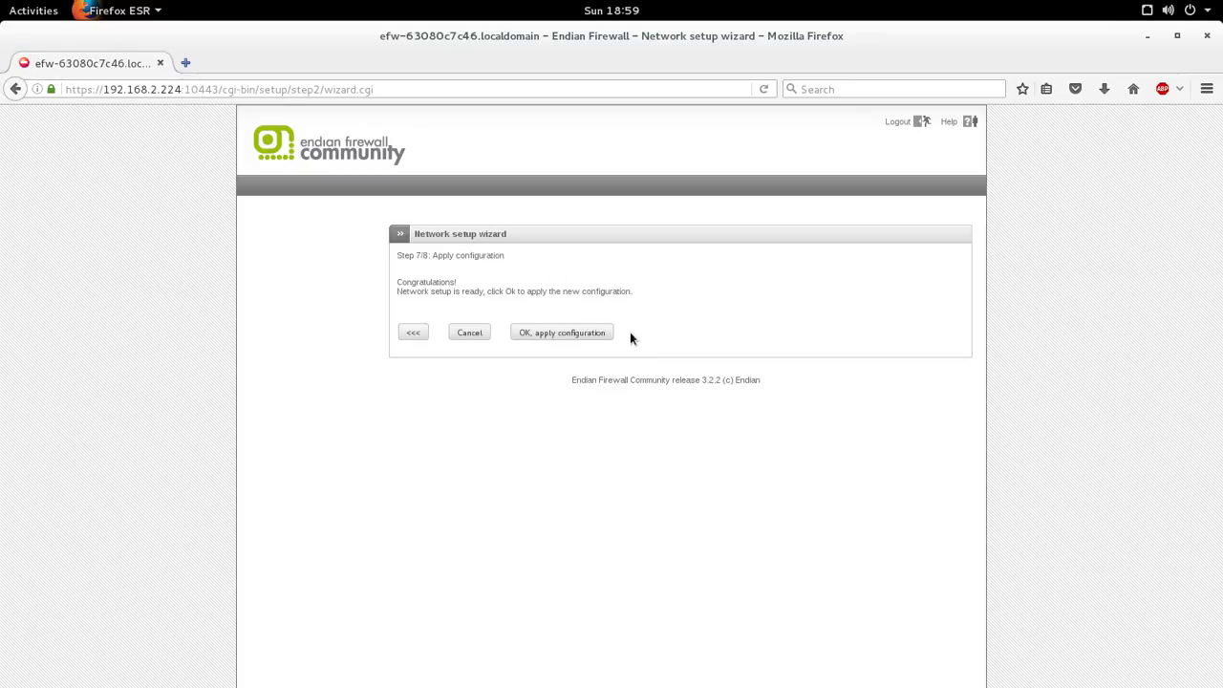
{"action": "left_click", "coordinate": [589, 332]}
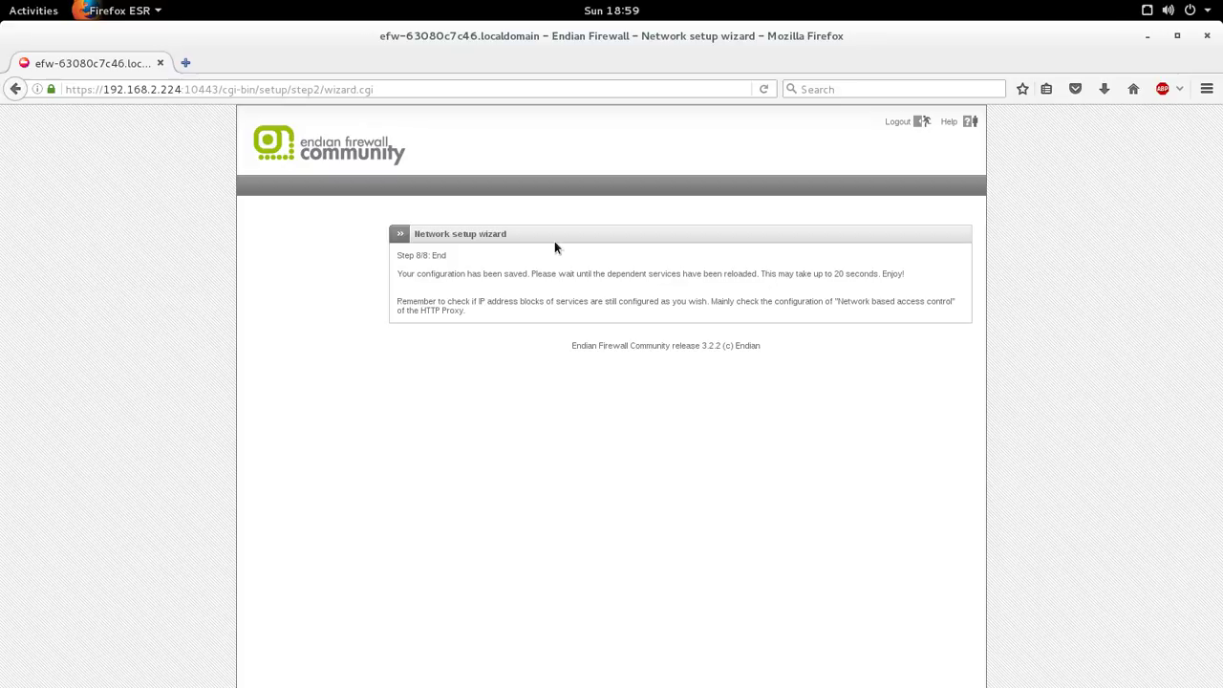
Reload the firewall page, log in as admin with the account password, and dismiss the offer to remember the login.
{"action": "key", "text": "F5"}
{"action": "key", "text": "Return"}
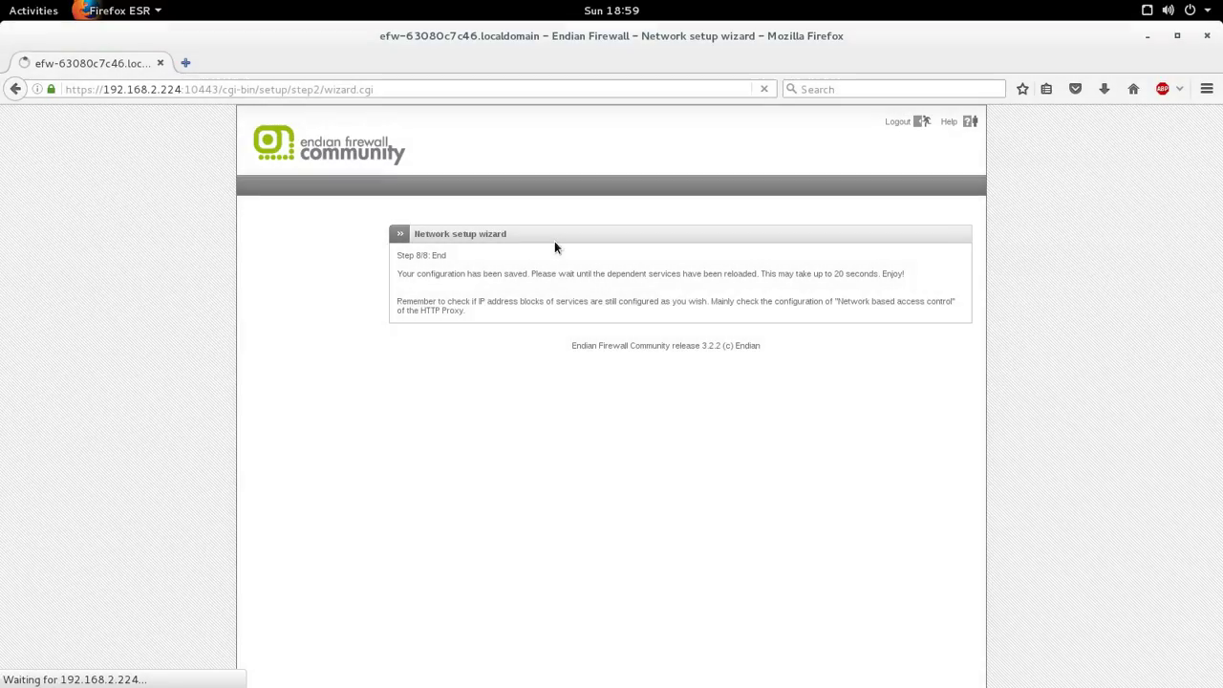
{"action": "type", "text": "admin"}
{"action": "key", "text": "Tab"}
{"action": "type", "text": "*********"}
{"action": "key", "text": "Return"}
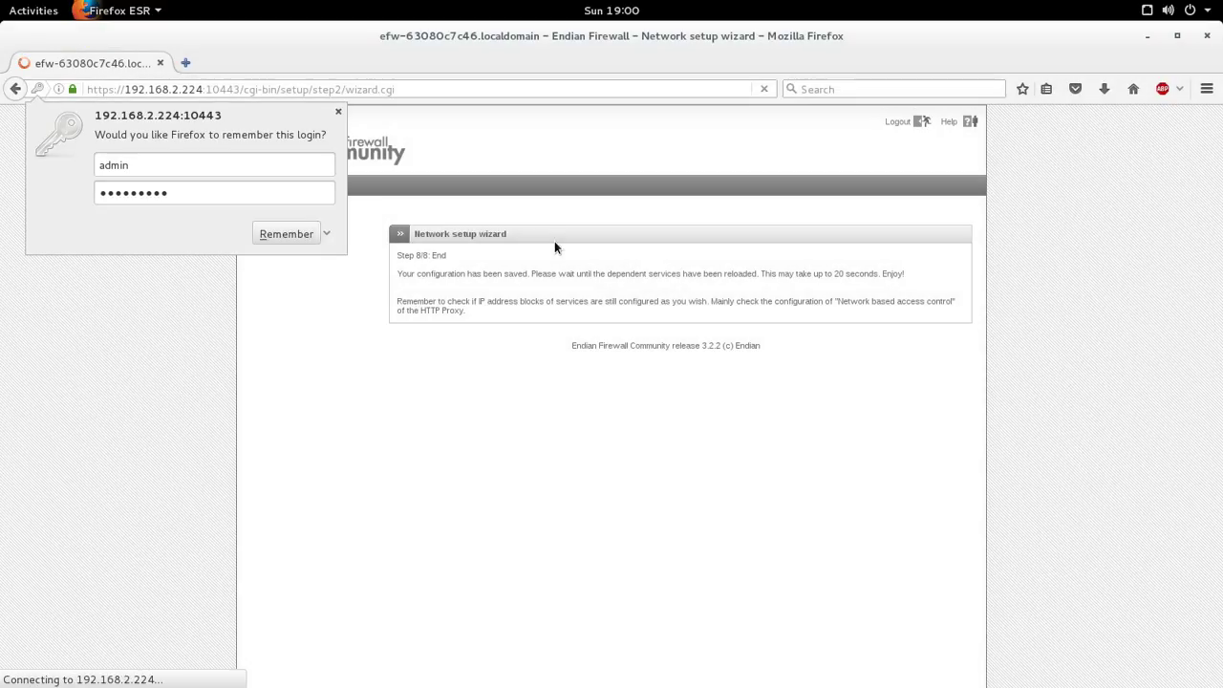
{"action": "left_click", "coordinate": [341, 113]}
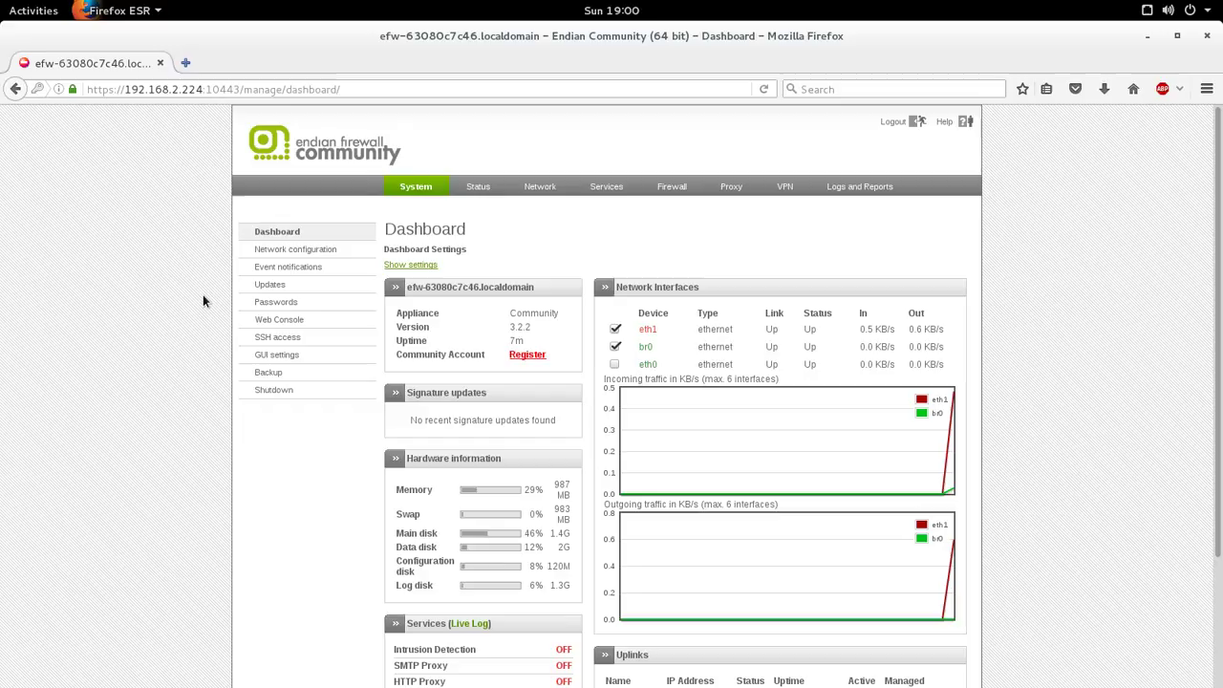
Look over the dashboard, the OpenVPN server page and the HTTP proxy configuration.
{"action": "scroll", "coordinate": [202, 294], "scroll_direction": "down", "scroll_amount": 3}
{"action": "scroll", "coordinate": [199, 294], "scroll_direction": "up", "scroll_amount": 3}
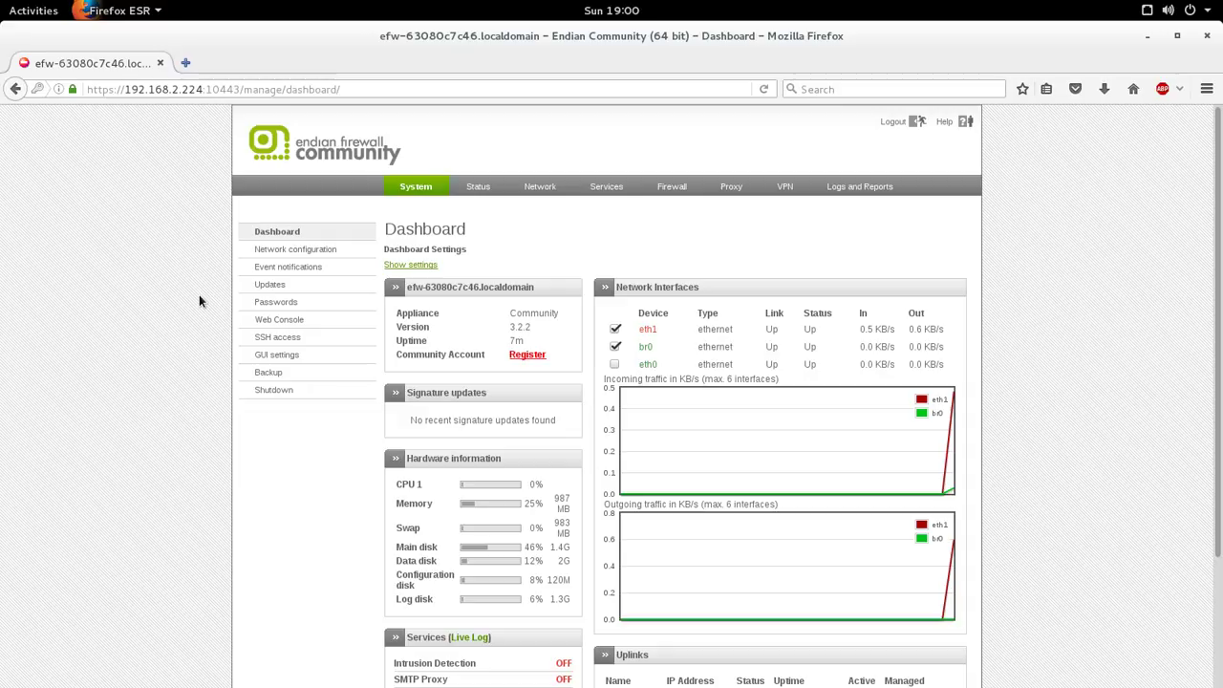
{"action": "left_click", "coordinate": [783, 187]}
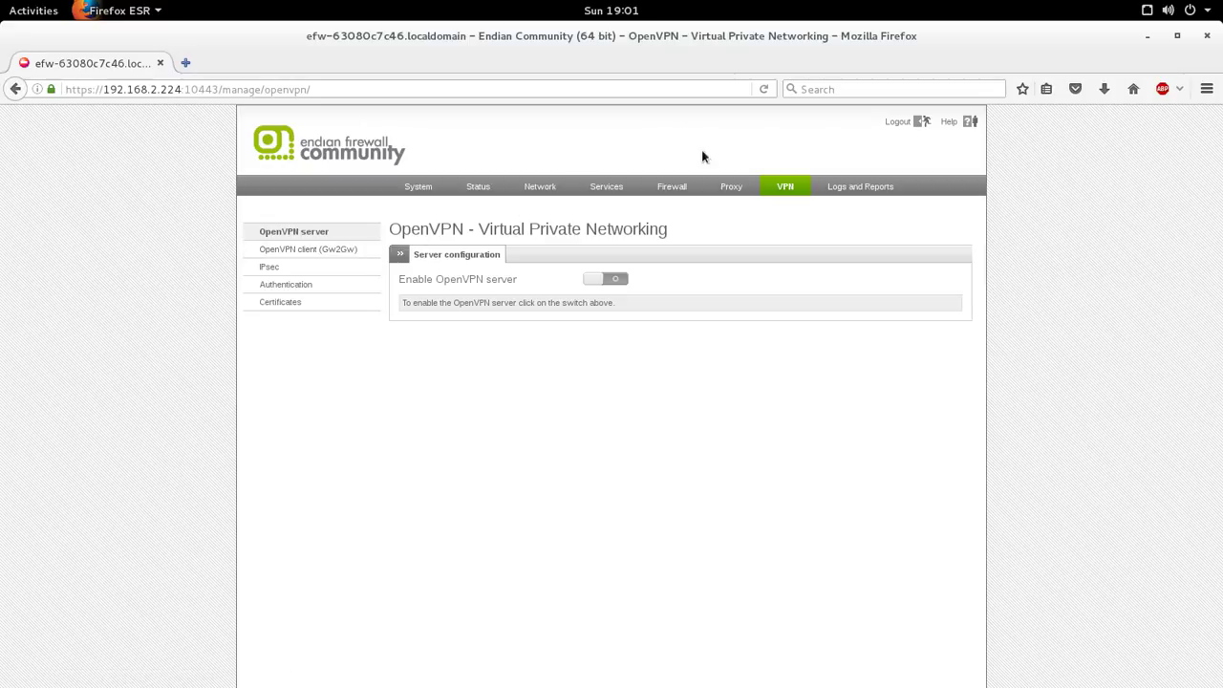
{"action": "left_click", "coordinate": [731, 189]}
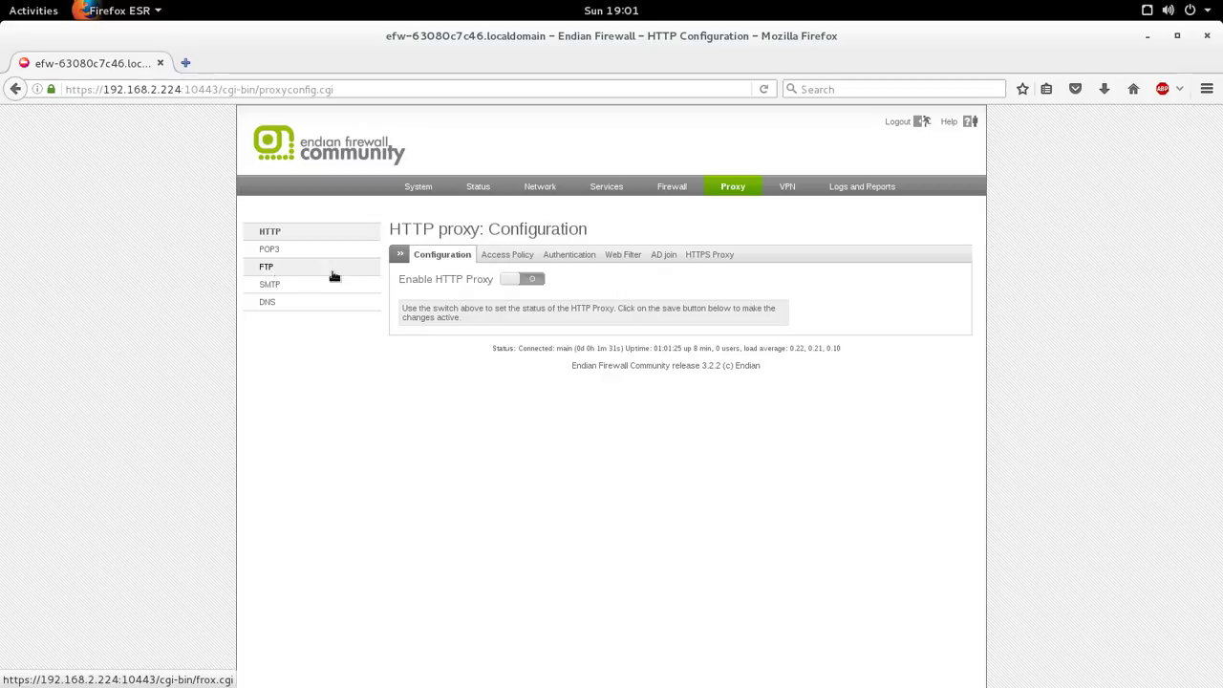
Enable the HTTPS proxy option in the HTTP proxy's HTTPS settings.
{"action": "left_click", "coordinate": [709, 255]}
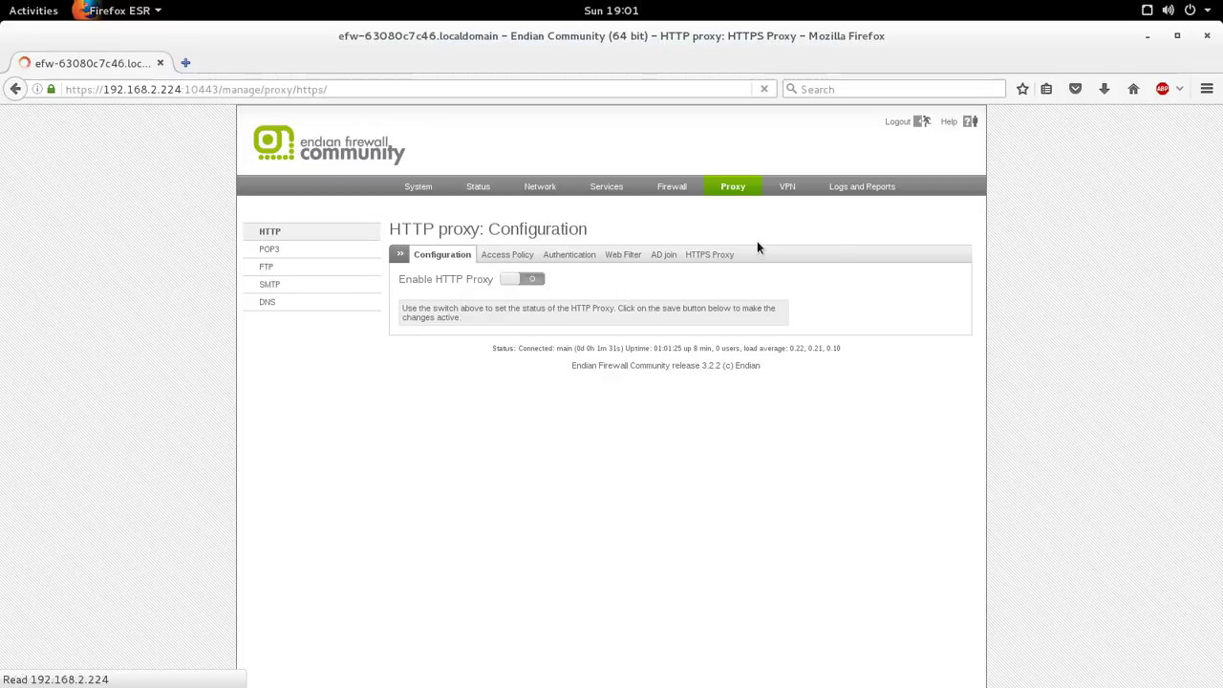
{"action": "left_click", "coordinate": [408, 289]}
{"action": "scroll", "coordinate": [847, 372], "scroll_direction": "down", "scroll_amount": 1}
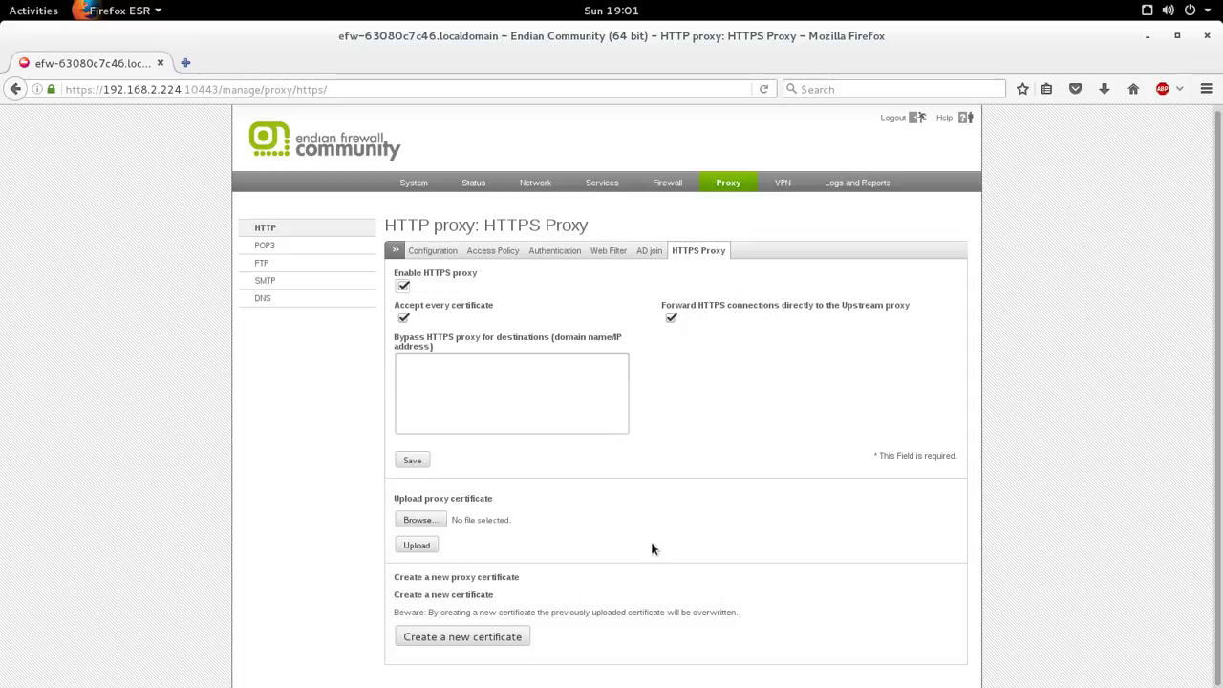
Try 1.1.1.1 as a bypass destination for the HTTPS proxy and clear the entry again.
{"action": "left_click", "coordinate": [482, 406]}
{"action": "type", "text": "1.1.1.1"}
{"action": "key", "text": "BackSpace"}
{"action": "key", "text": "BackSpace"}
{"action": "key", "text": "BackSpace"}
{"action": "key", "text": "BackSpace"}
{"action": "key", "text": "BackSpace"}
{"action": "key", "text": "BackSpace"}
{"action": "key", "text": "BackSpace"}
{"action": "key", "text": "BackSpace"}
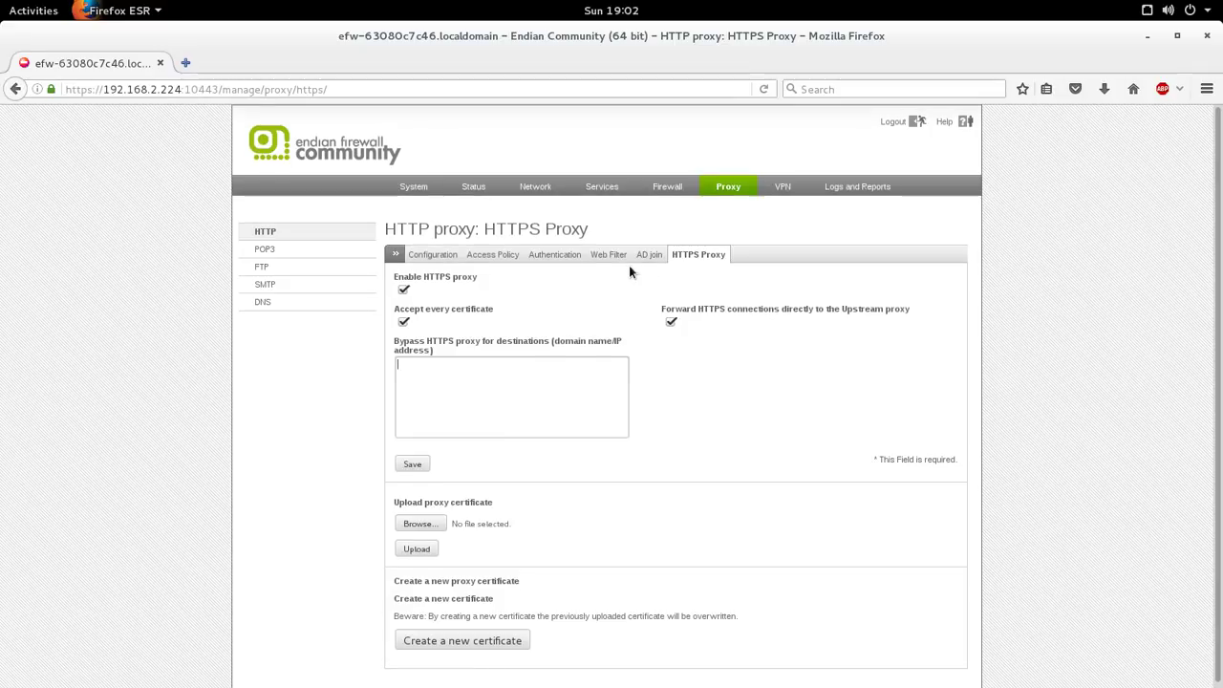
View the HTTP proxy's authentication settings and its access policy list.
{"action": "left_click", "coordinate": [575, 254]}
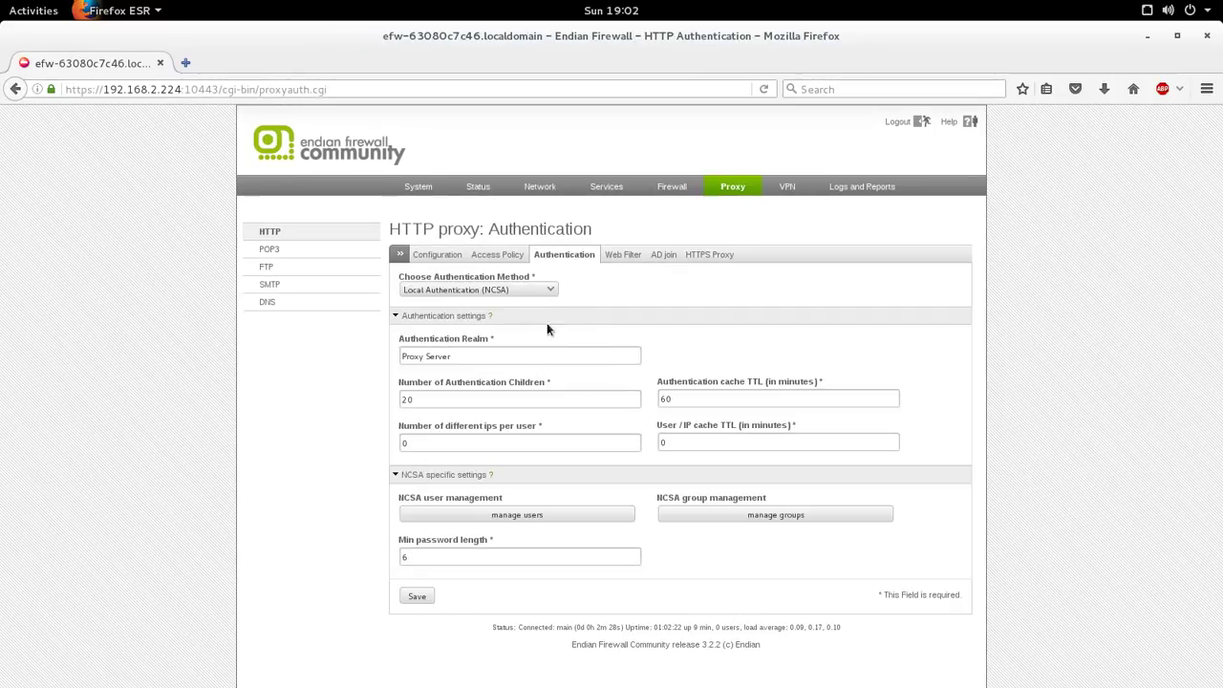
{"action": "left_click", "coordinate": [498, 256]}
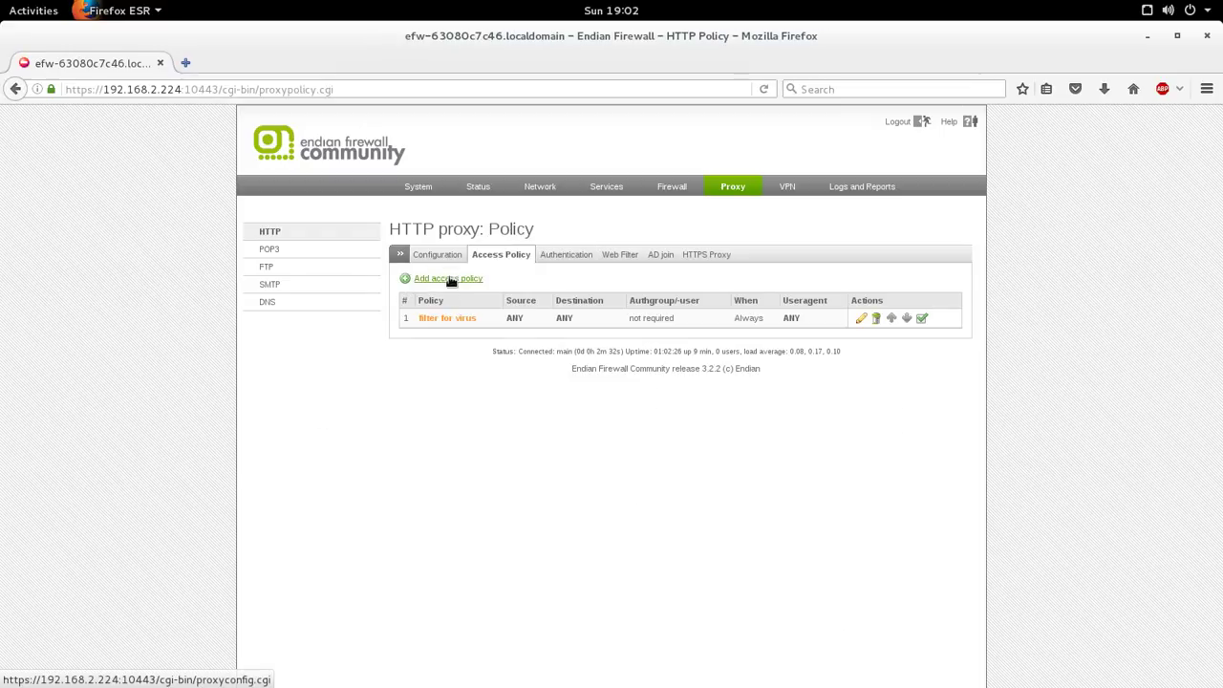
Look over the HTTP and HTTPS proxy settings and the DHCP, antivirus, time server and spam training service pages.
{"action": "left_click", "coordinate": [454, 254]}
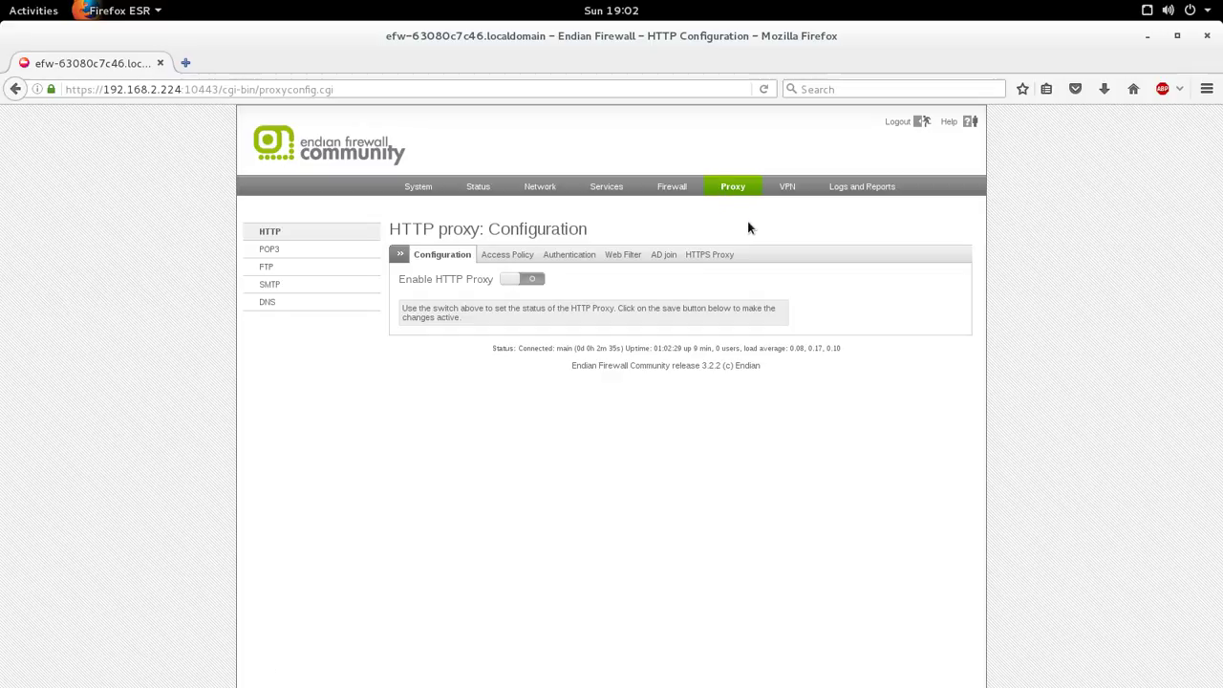
{"action": "left_click", "coordinate": [715, 253]}
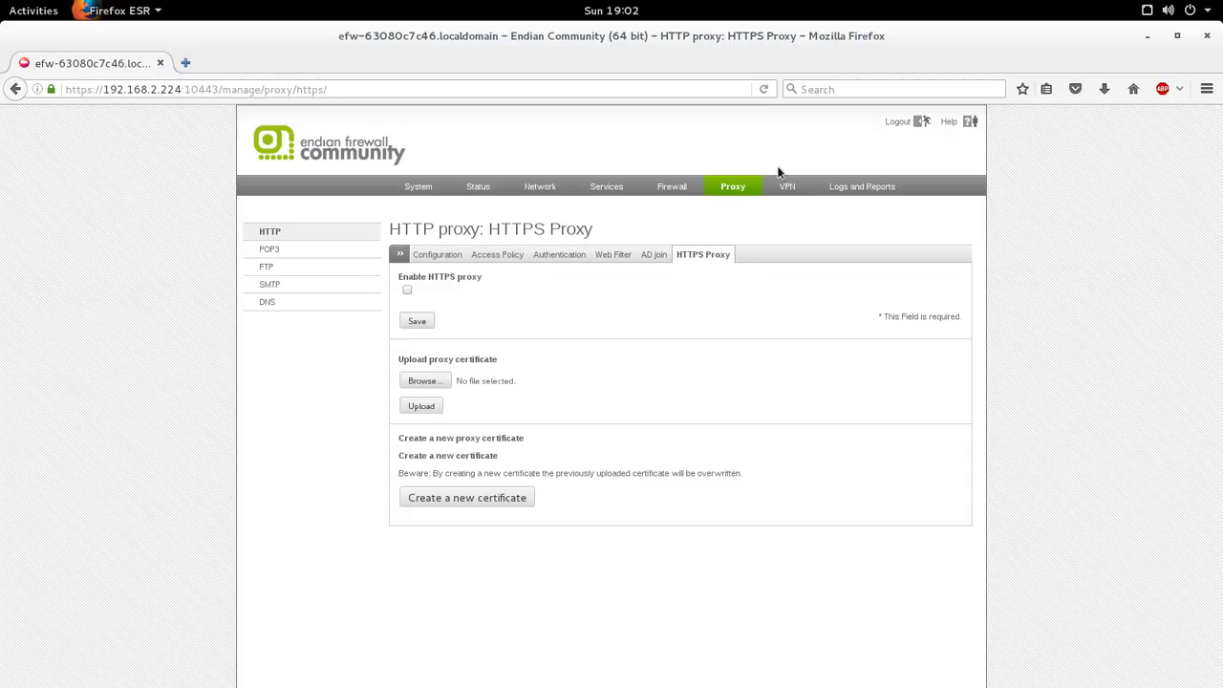
{"action": "left_click", "coordinate": [608, 187]}
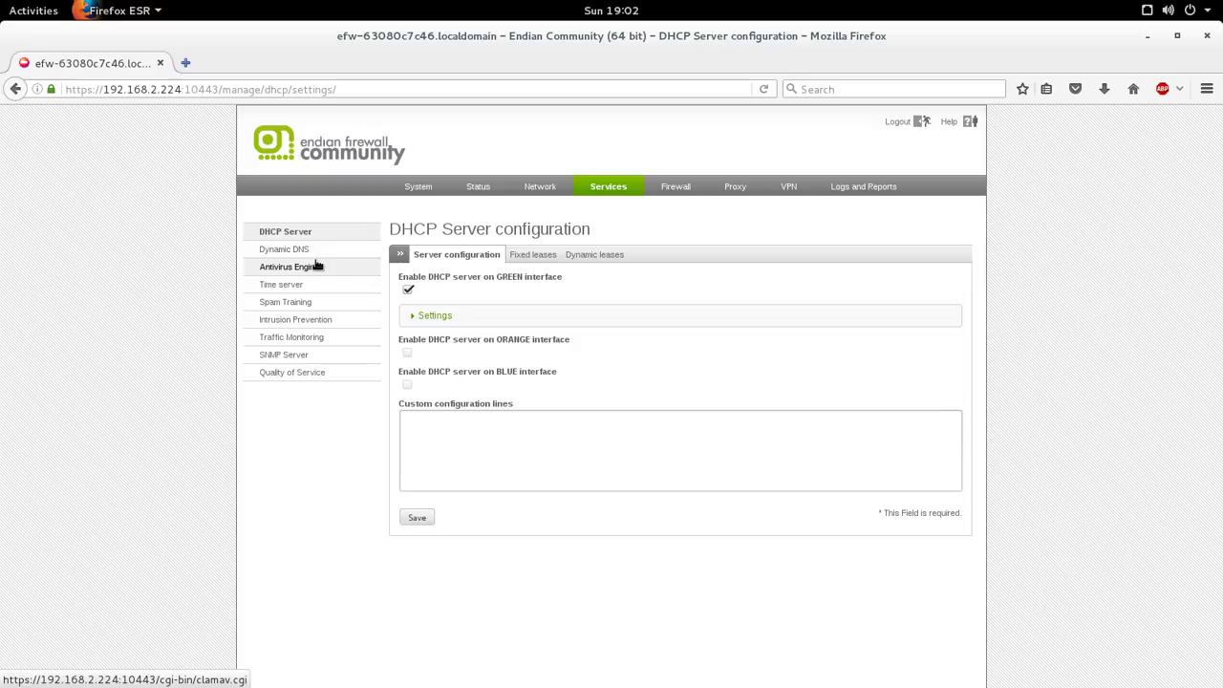
{"action": "left_click", "coordinate": [321, 266]}
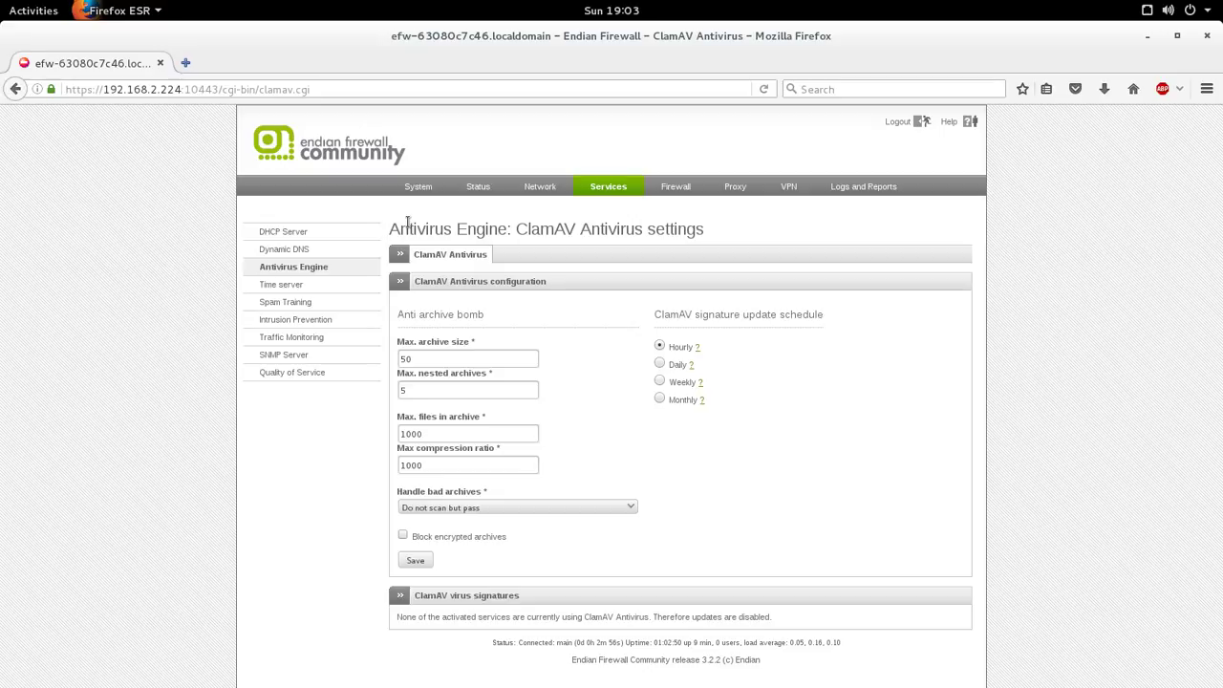
{"action": "left_click", "coordinate": [306, 289]}
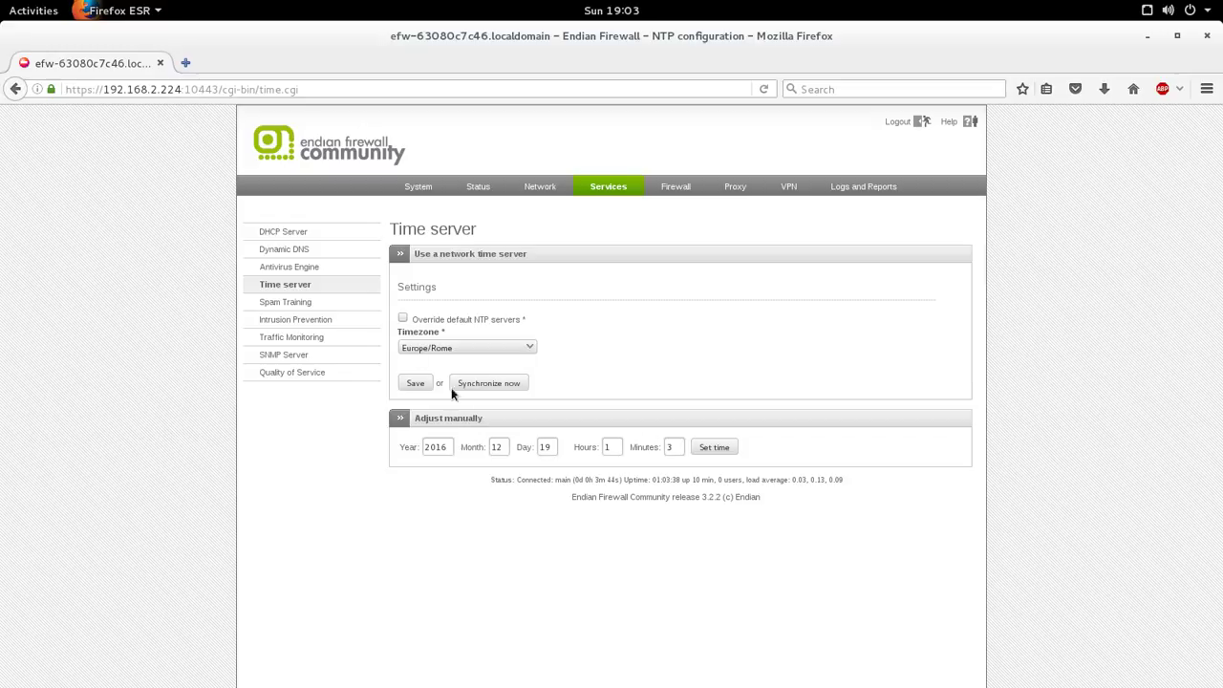
{"action": "left_click", "coordinate": [308, 303]}
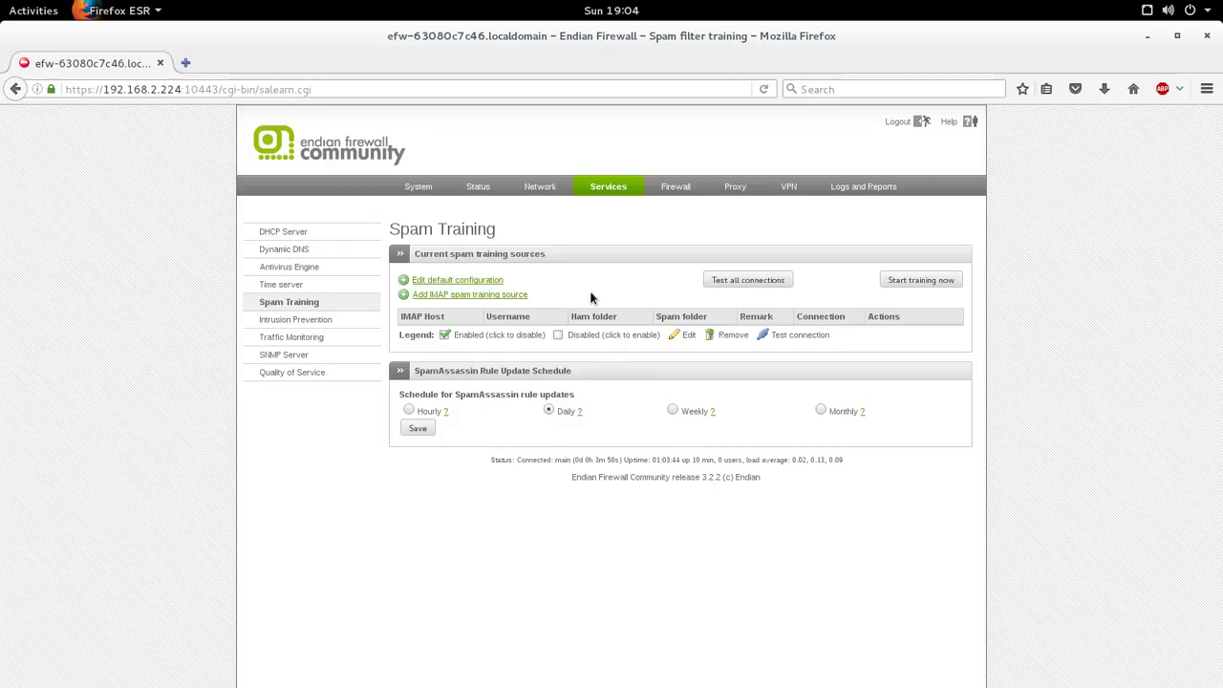
Enable the Intrusion Prevention System and request an immediate update of the Emerging Threats SNORT rules.
{"action": "left_click", "coordinate": [346, 319]}
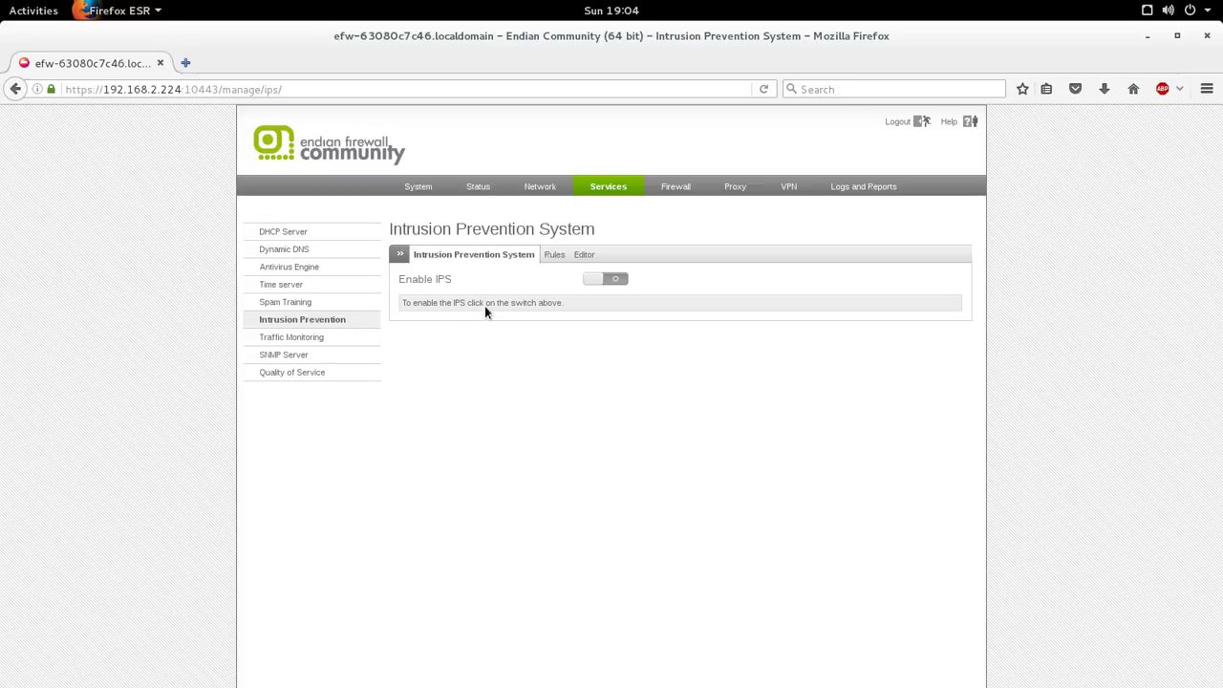
{"action": "left_click", "coordinate": [602, 280]}
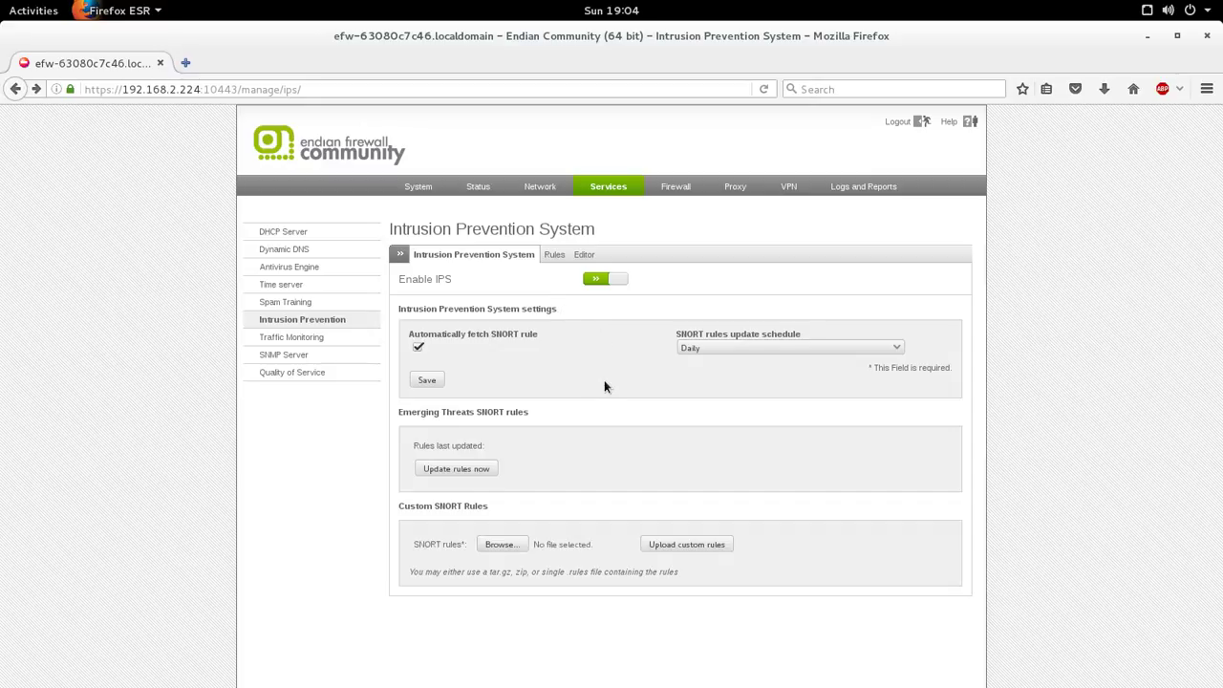
{"action": "left_click_drag", "start_coordinate": [420, 230], "coordinate": [613, 238]}
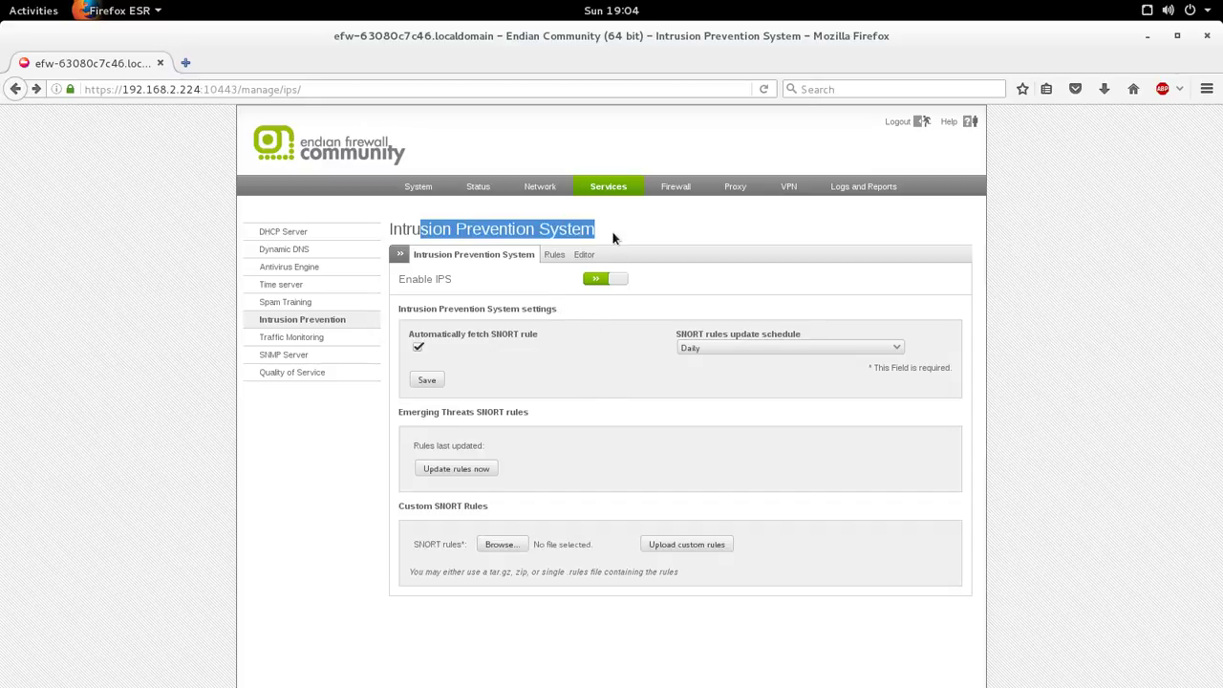
{"action": "left_click", "coordinate": [678, 288]}
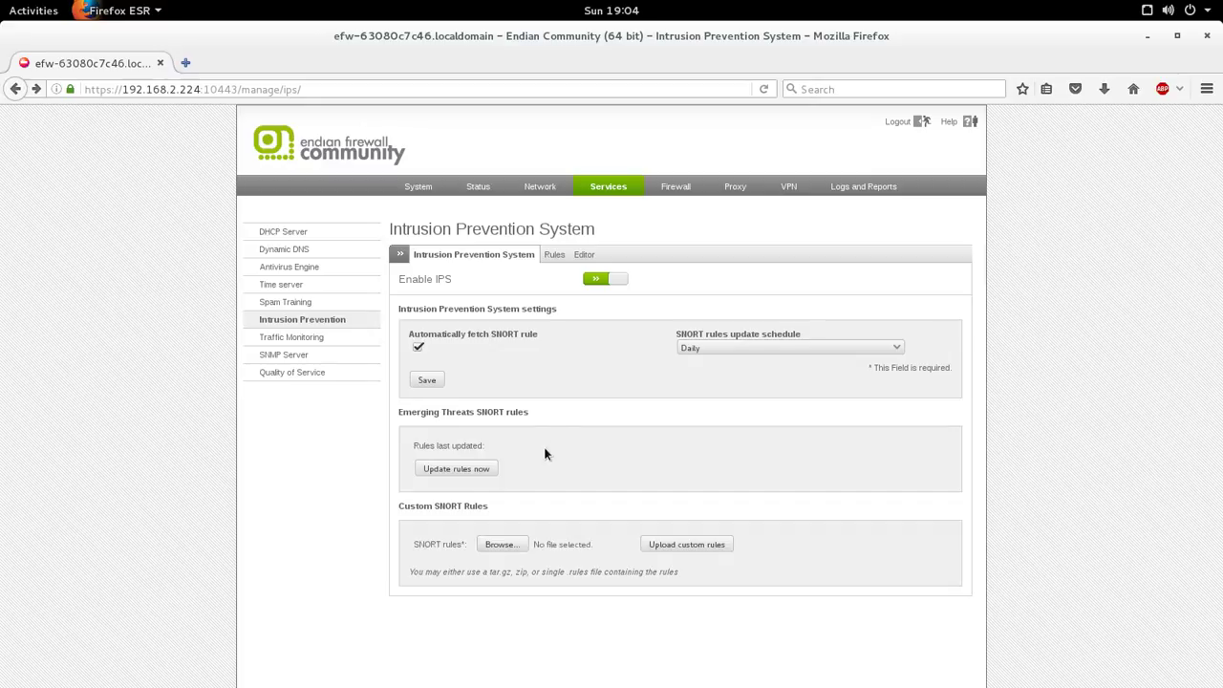
{"action": "left_click", "coordinate": [492, 470]}
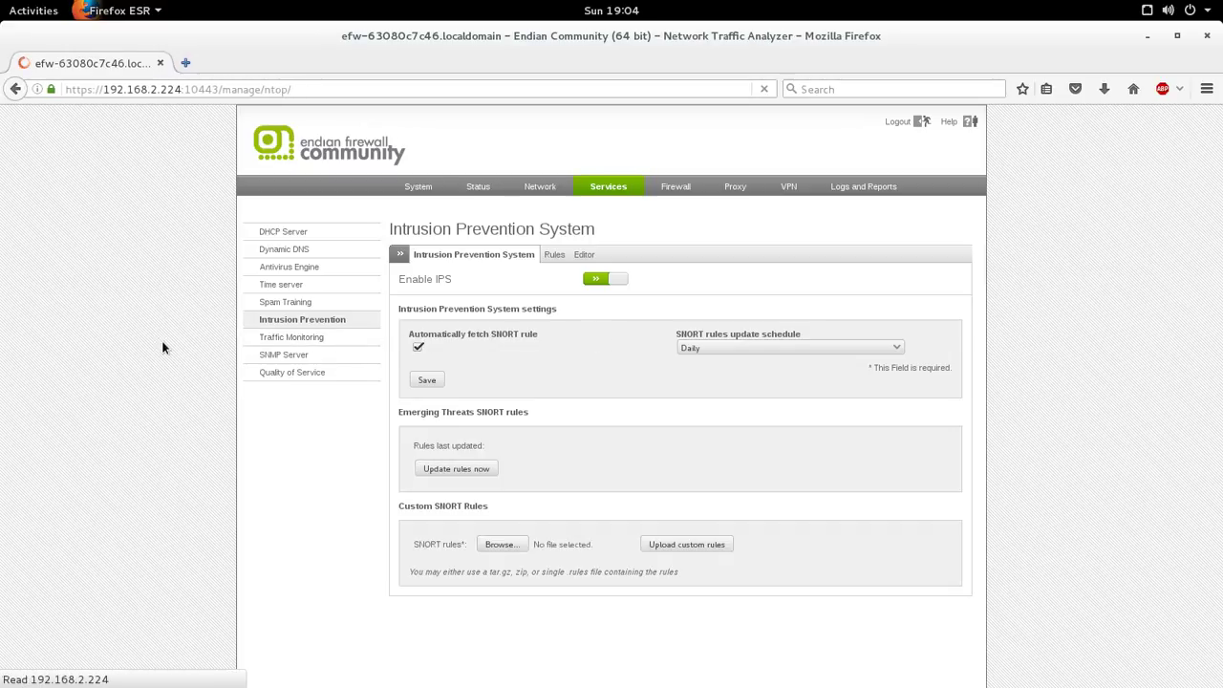
Enable traffic monitoring and open the Traffic Analyzer's administration interface.
{"action": "left_click", "coordinate": [603, 253]}
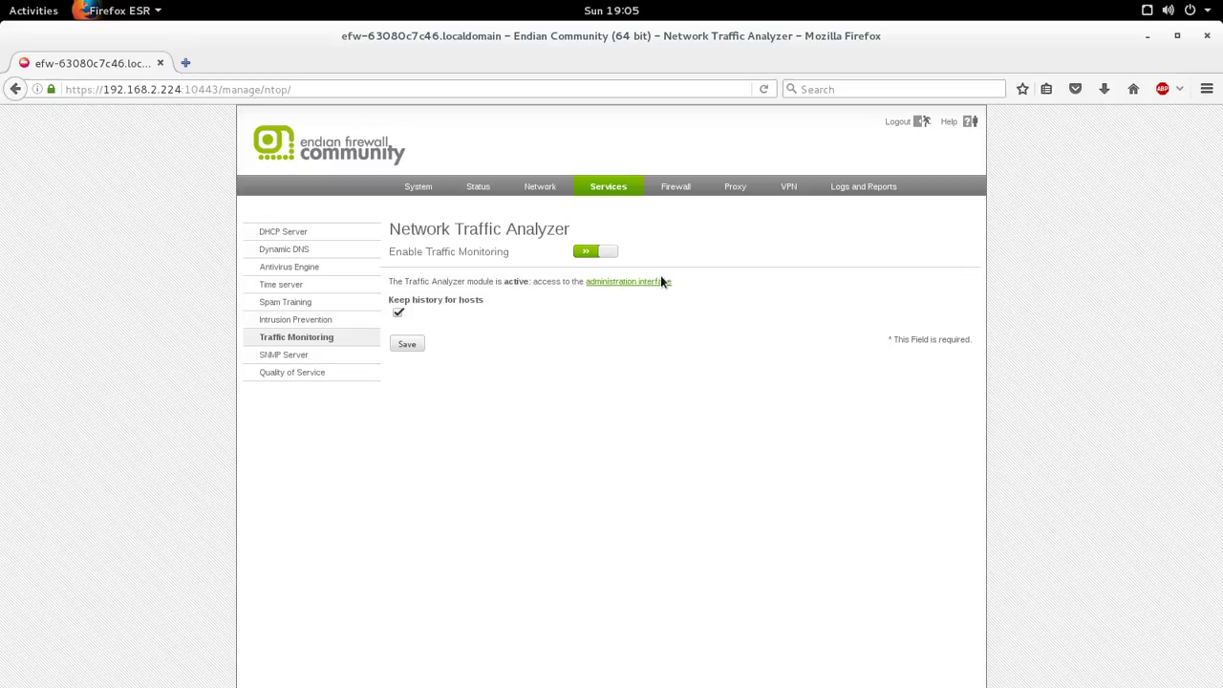
{"action": "left_click", "coordinate": [646, 282]}
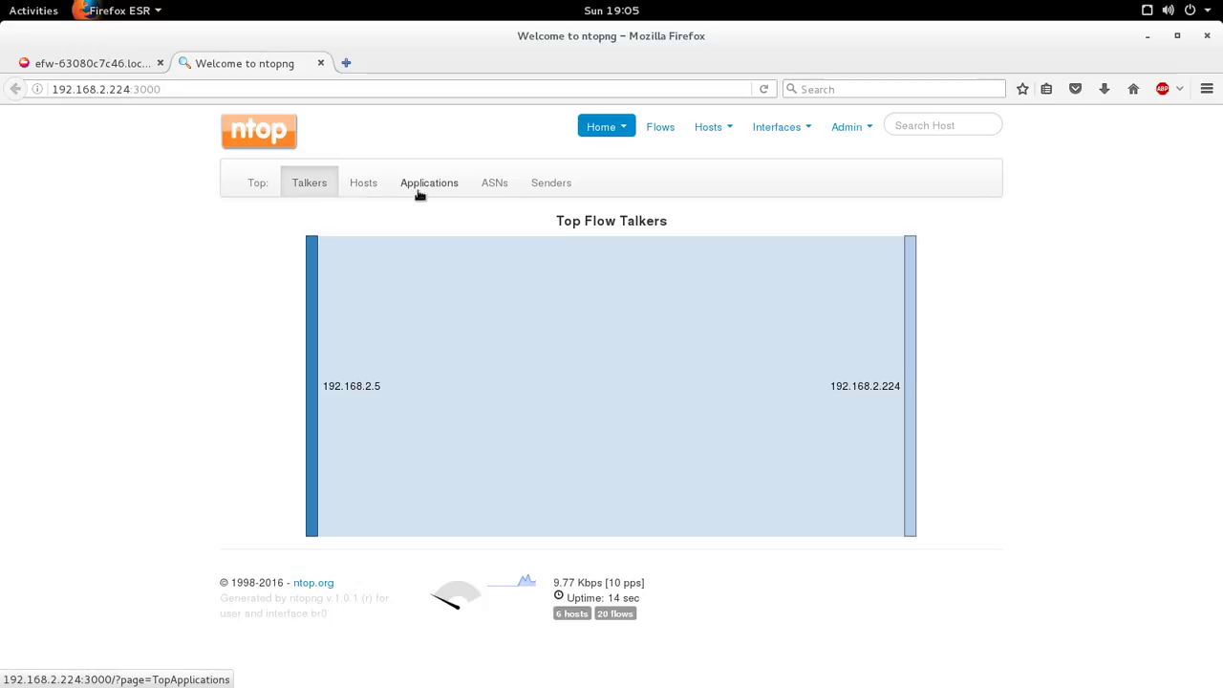
Examine ntopng's top ASNs, application protocols and senders, the active flows and the top local hosts, and close ntopng.
{"action": "left_click", "coordinate": [496, 190]}
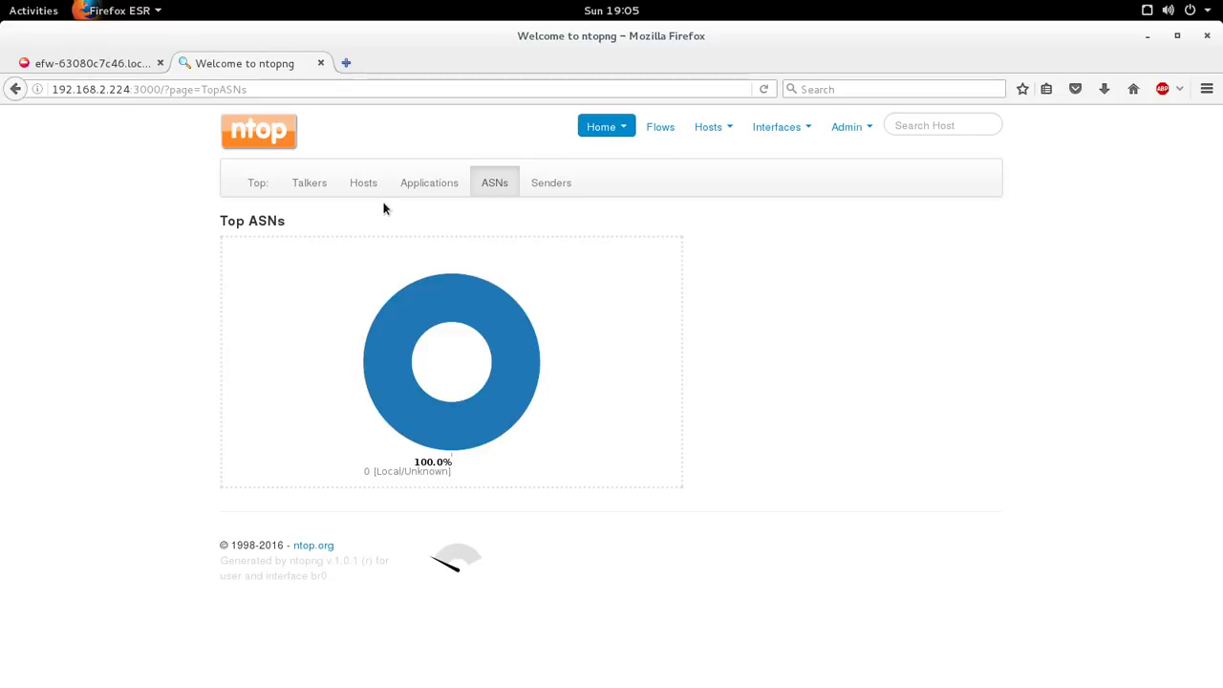
{"action": "left_click", "coordinate": [425, 189]}
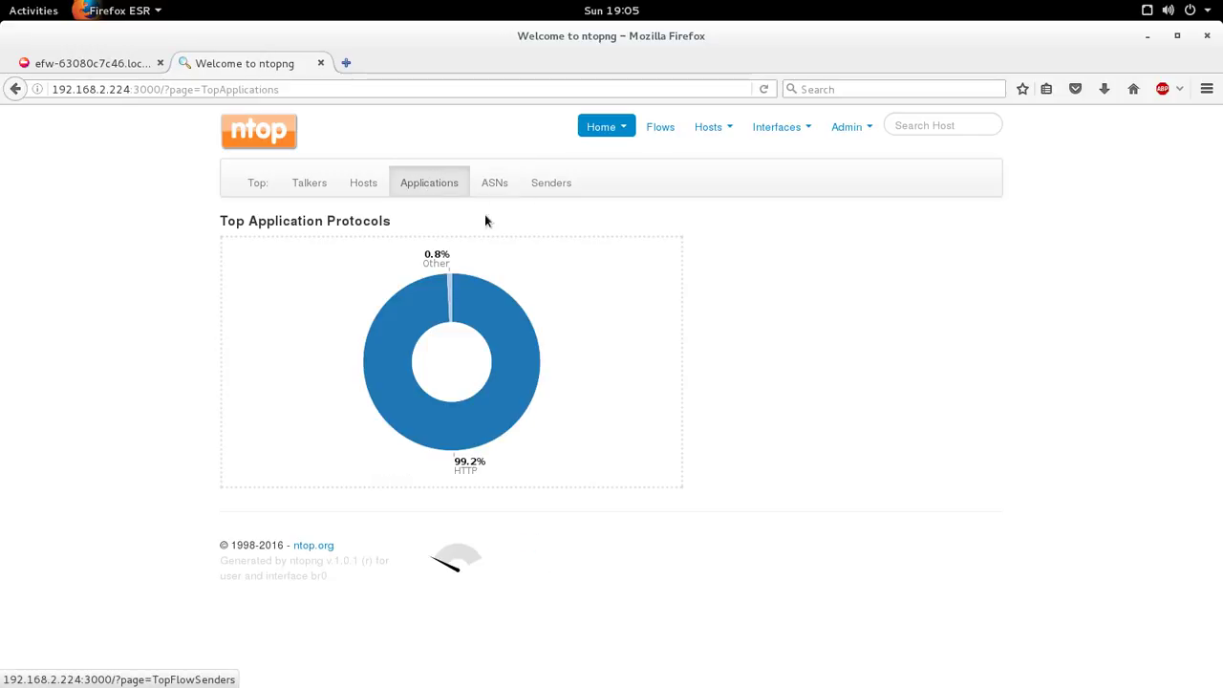
{"action": "left_click", "coordinate": [570, 184]}
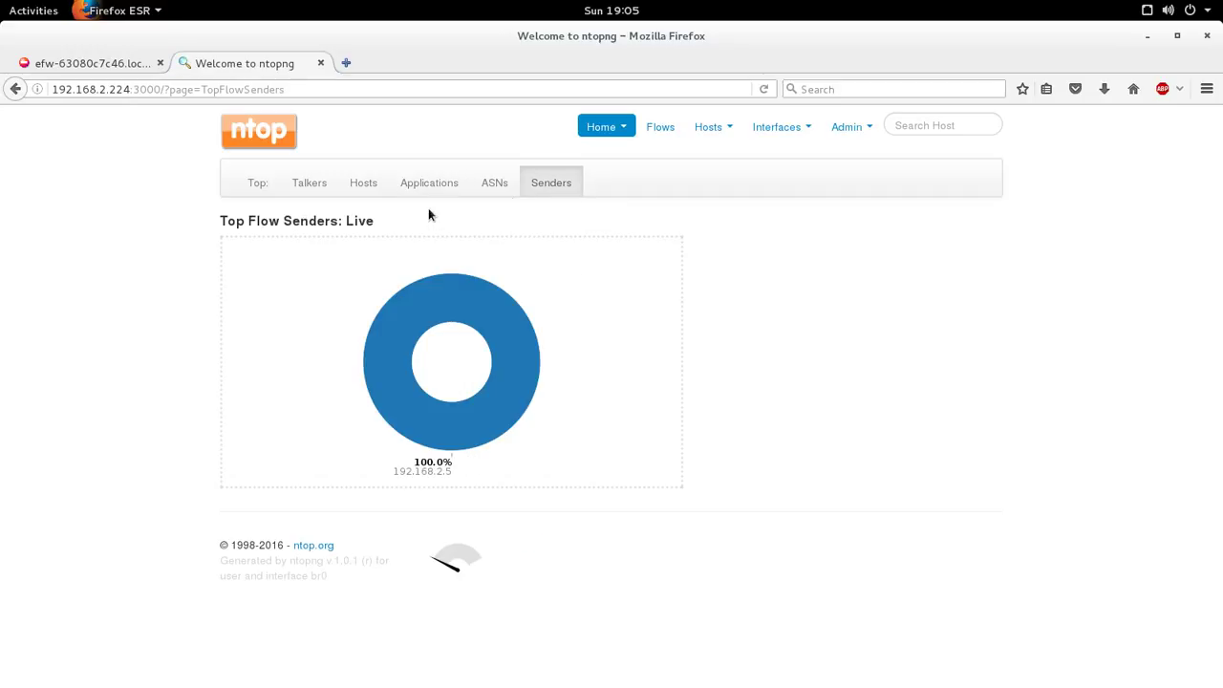
{"action": "left_click", "coordinate": [659, 128]}
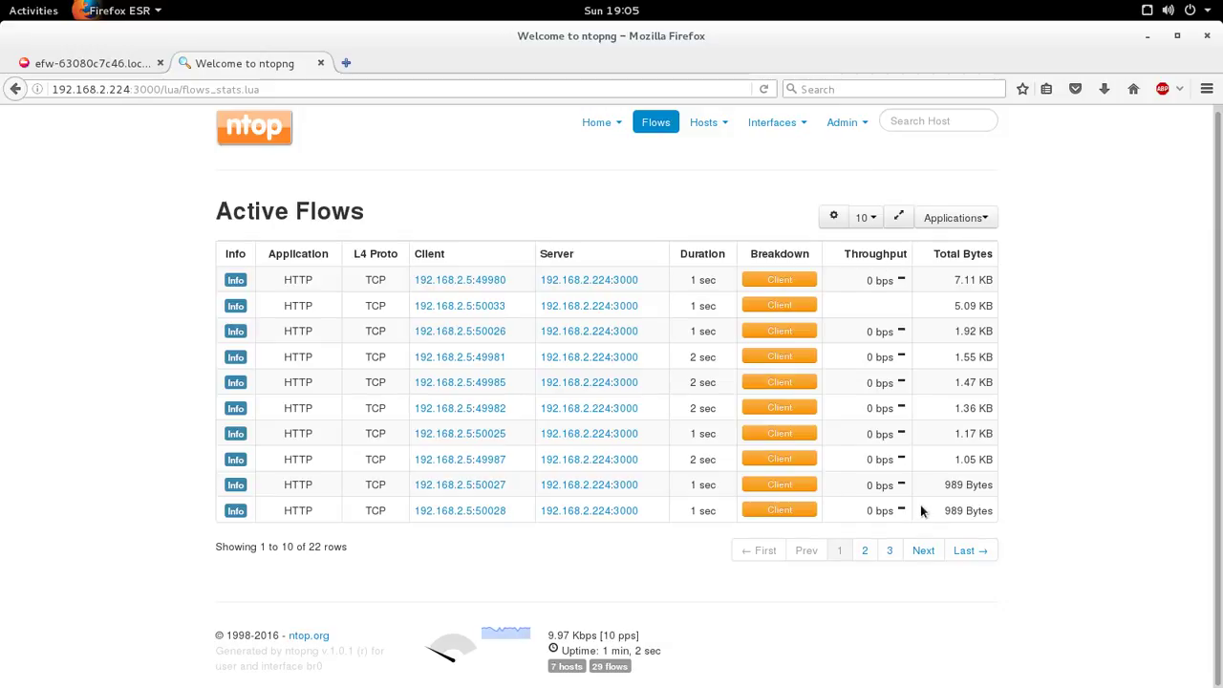
{"action": "left_click", "coordinate": [707, 123]}
{"action": "left_click", "coordinate": [750, 172]}
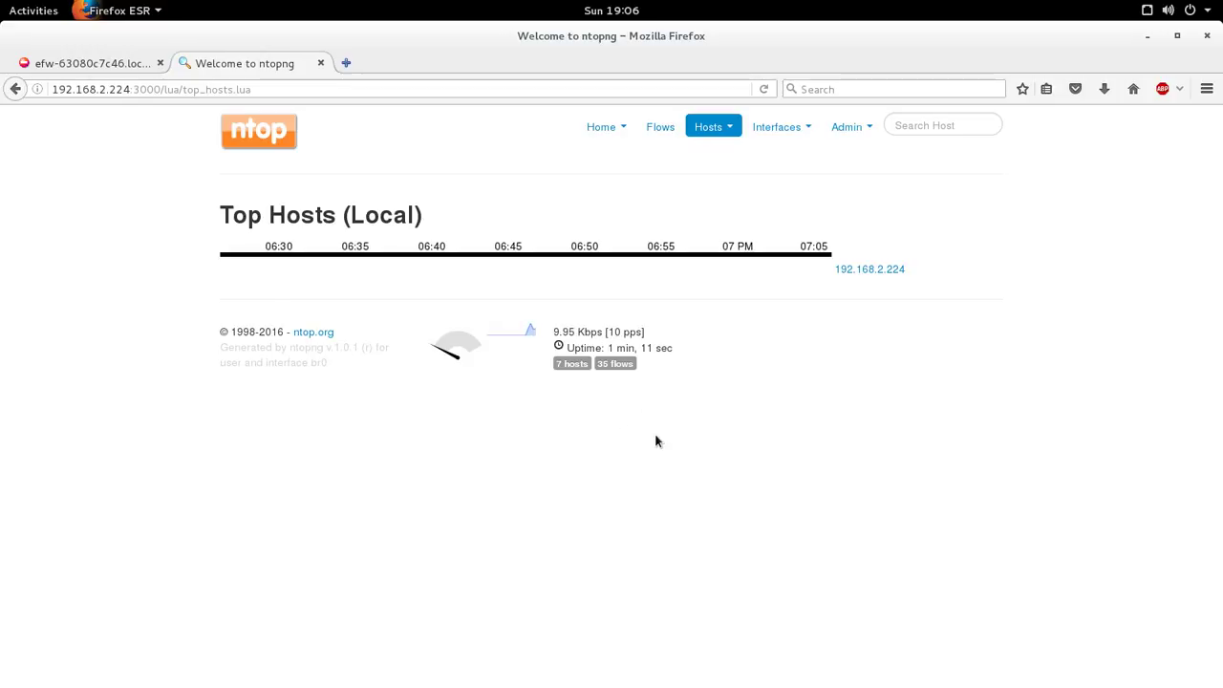
{"action": "left_click", "coordinate": [321, 63]}
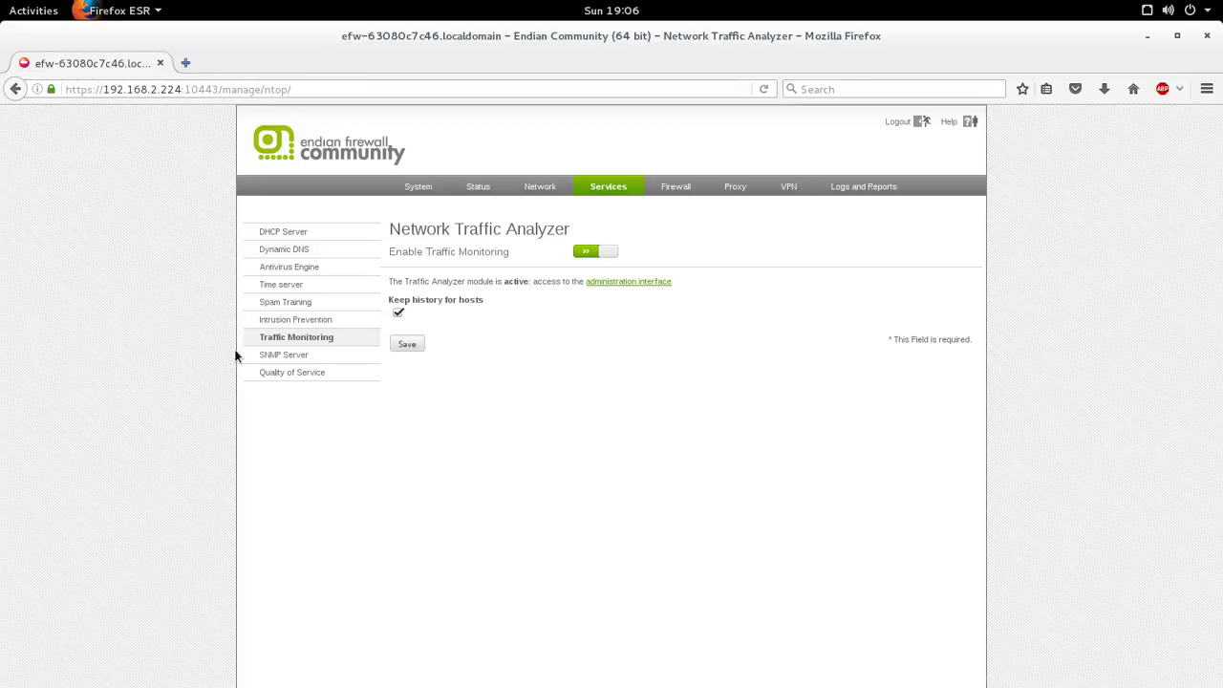
View the SNMP Server and Quality of Service pages and the firewall's port forwarding and outgoing traffic rules.
{"action": "left_click", "coordinate": [280, 355]}
{"action": "left_click", "coordinate": [284, 373]}
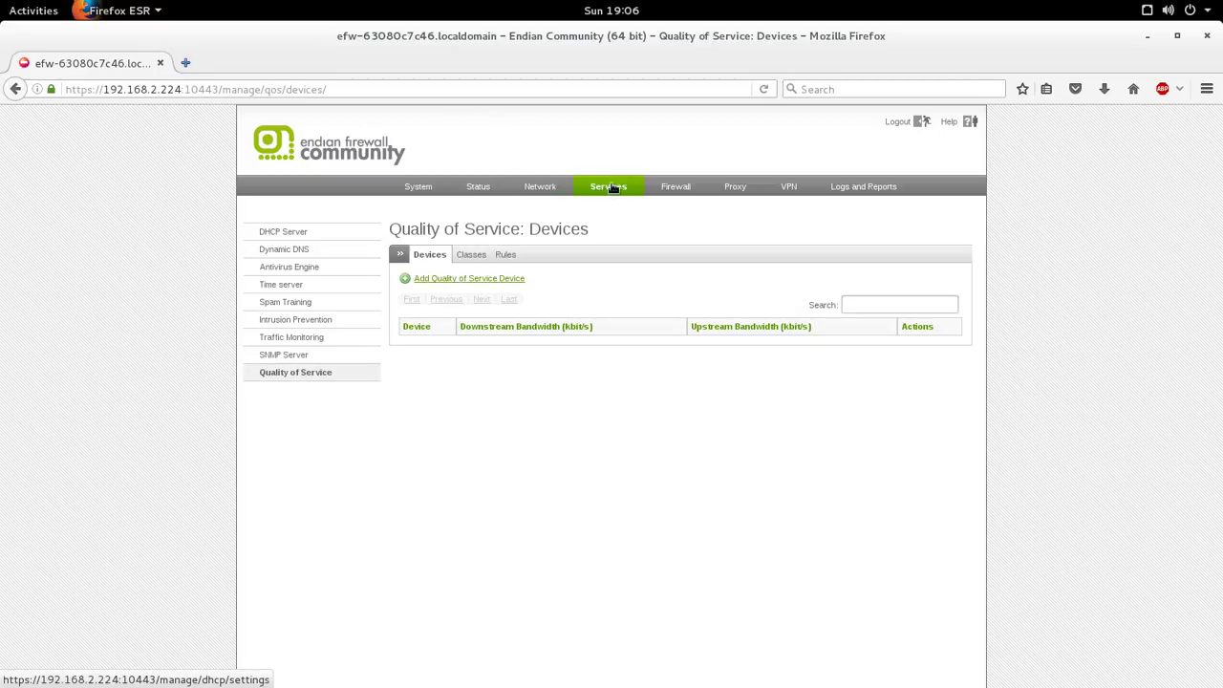
{"action": "left_click", "coordinate": [676, 187]}
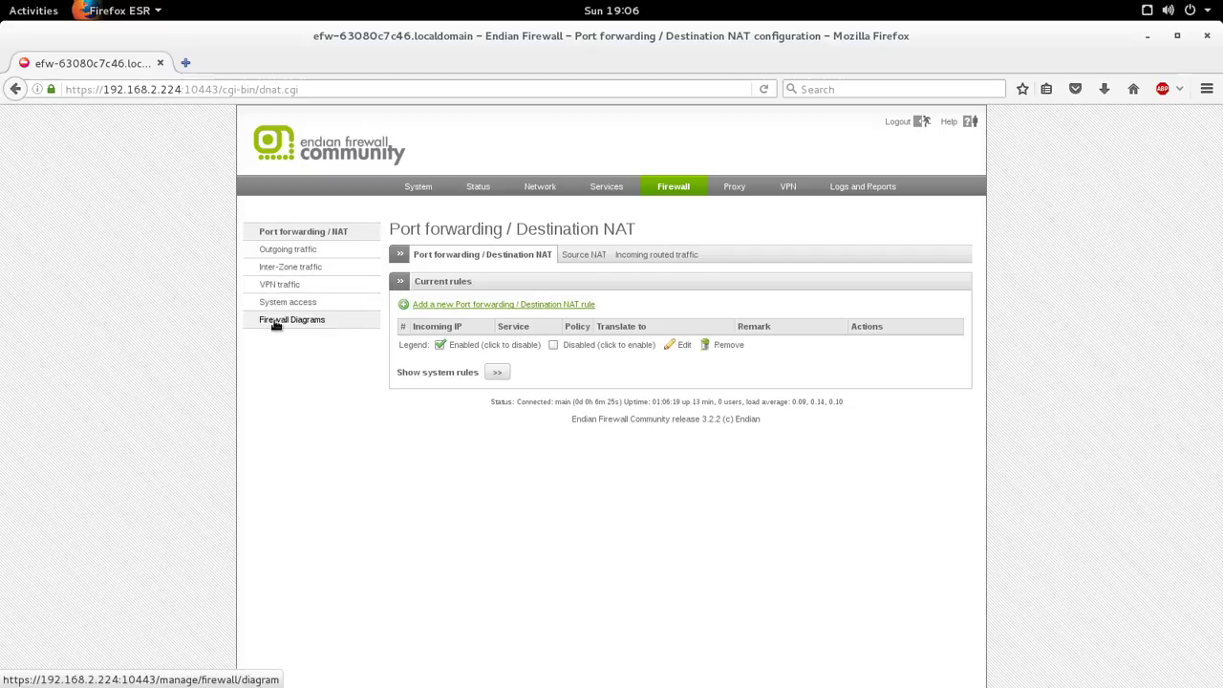
{"action": "left_click", "coordinate": [302, 250]}
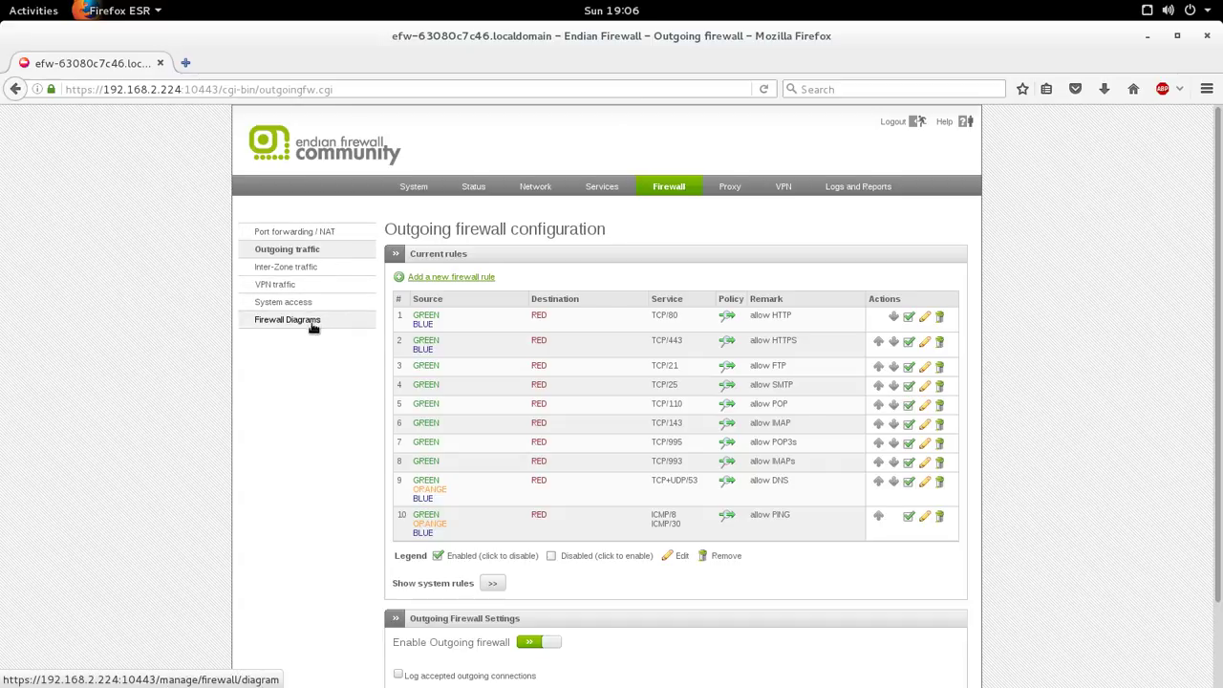
{"action": "scroll", "coordinate": [312, 328], "scroll_direction": "down", "scroll_amount": 2}
Browse the Firewall Diagrams and view the routed incoming traffic and system access diagrams enlarged.
{"action": "left_click", "coordinate": [306, 234]}
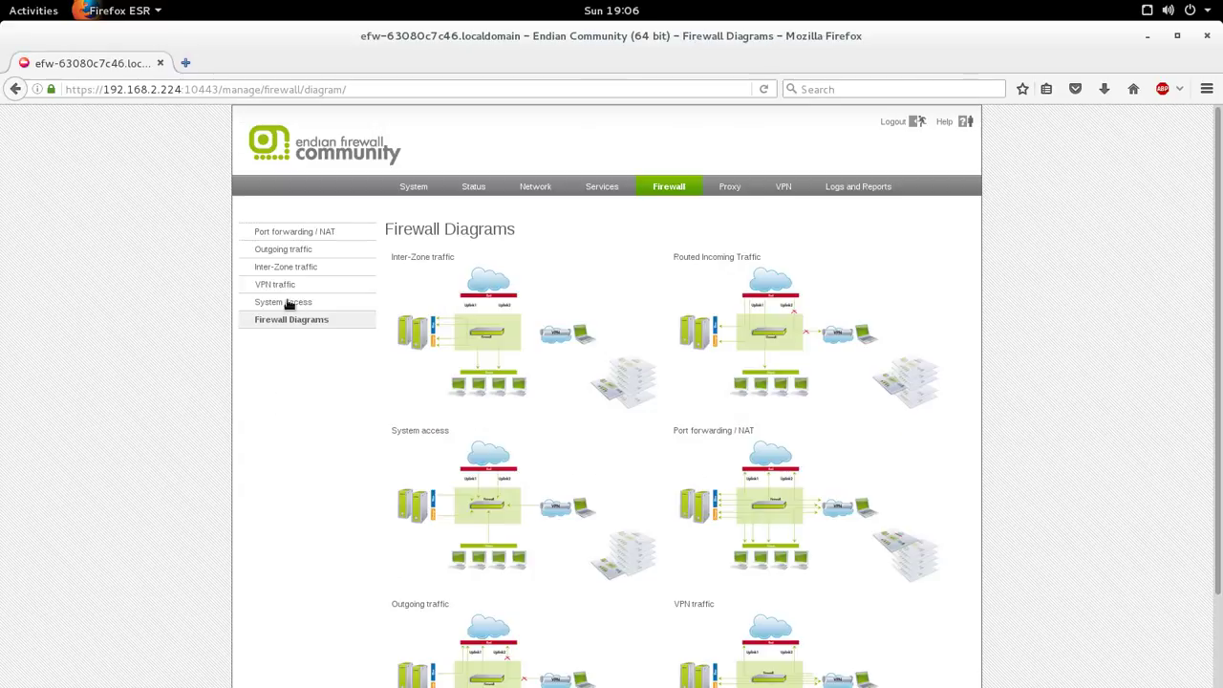
{"action": "scroll", "coordinate": [605, 249], "scroll_direction": "down", "scroll_amount": 2}
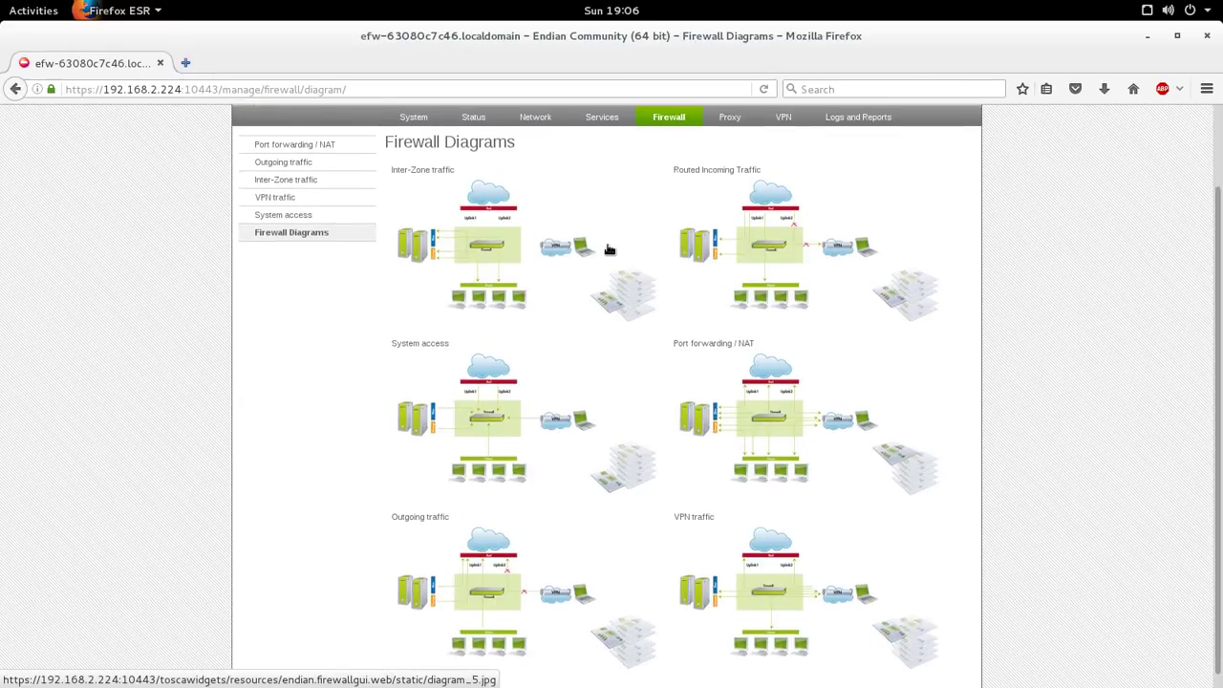
{"action": "left_click", "coordinate": [602, 250]}
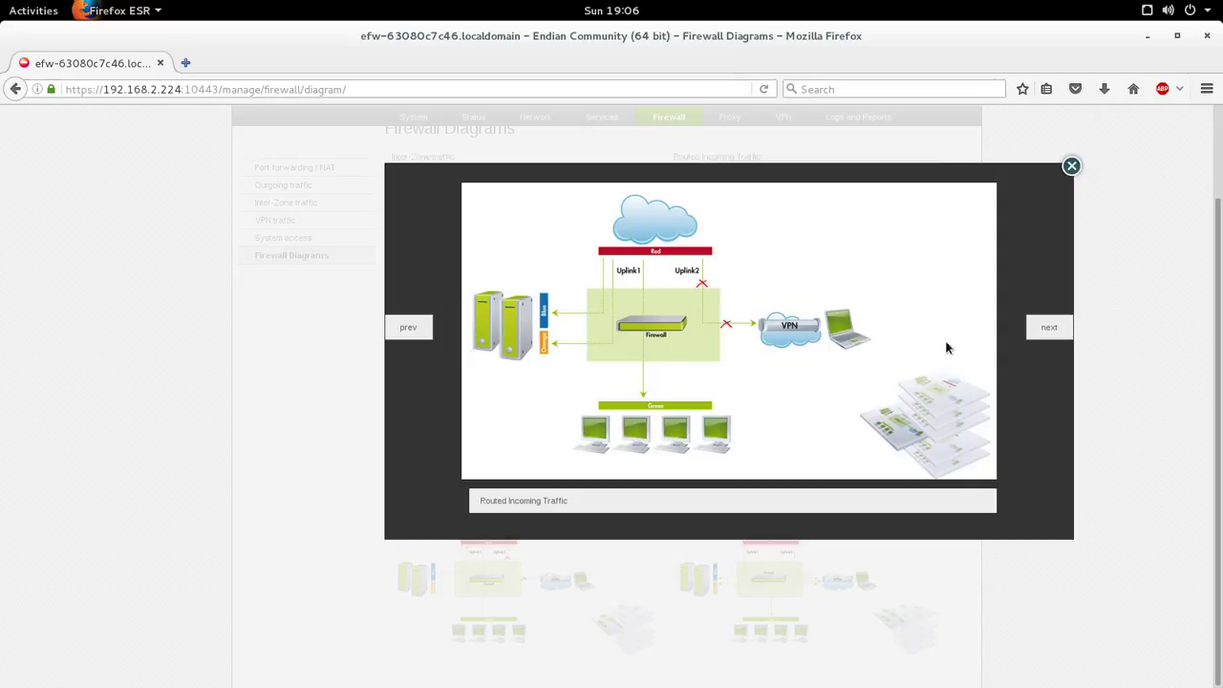
{"action": "left_click", "coordinate": [1046, 332]}
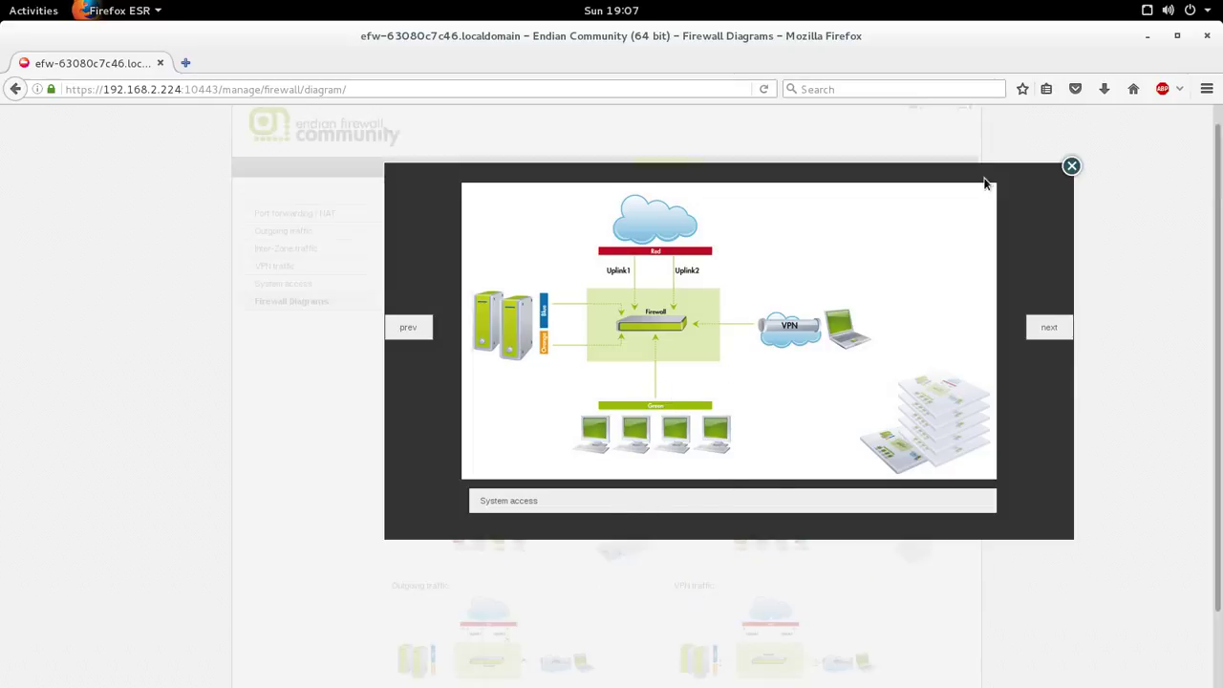
{"action": "left_click", "coordinate": [1071, 166]}
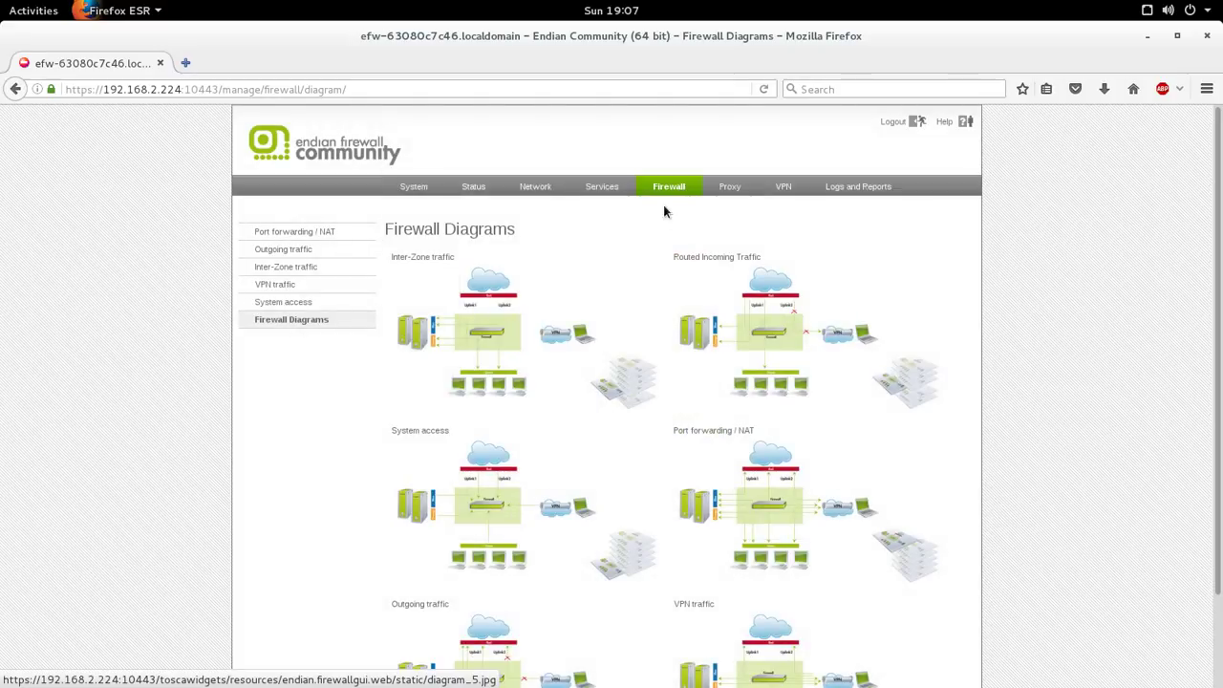
{"action": "left_click", "coordinate": [302, 322]}
{"action": "scroll", "coordinate": [770, 309], "scroll_direction": "down", "scroll_amount": 2}
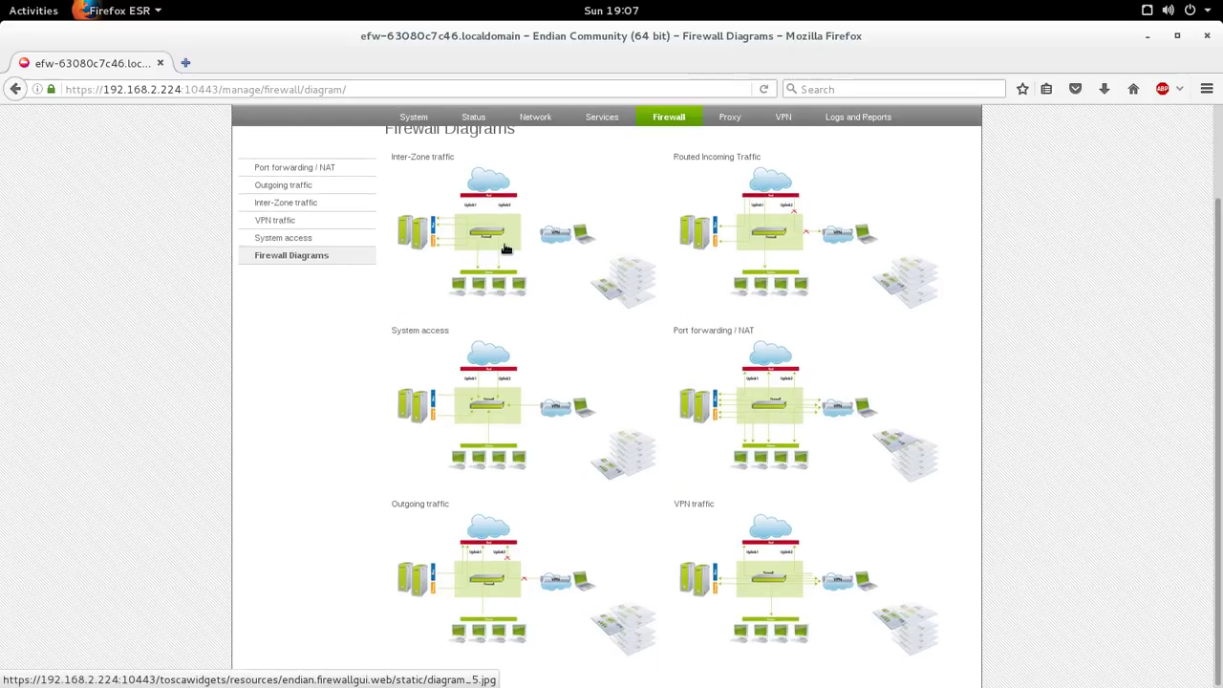
{"action": "scroll", "coordinate": [661, 278], "scroll_direction": "up", "scroll_amount": 2}
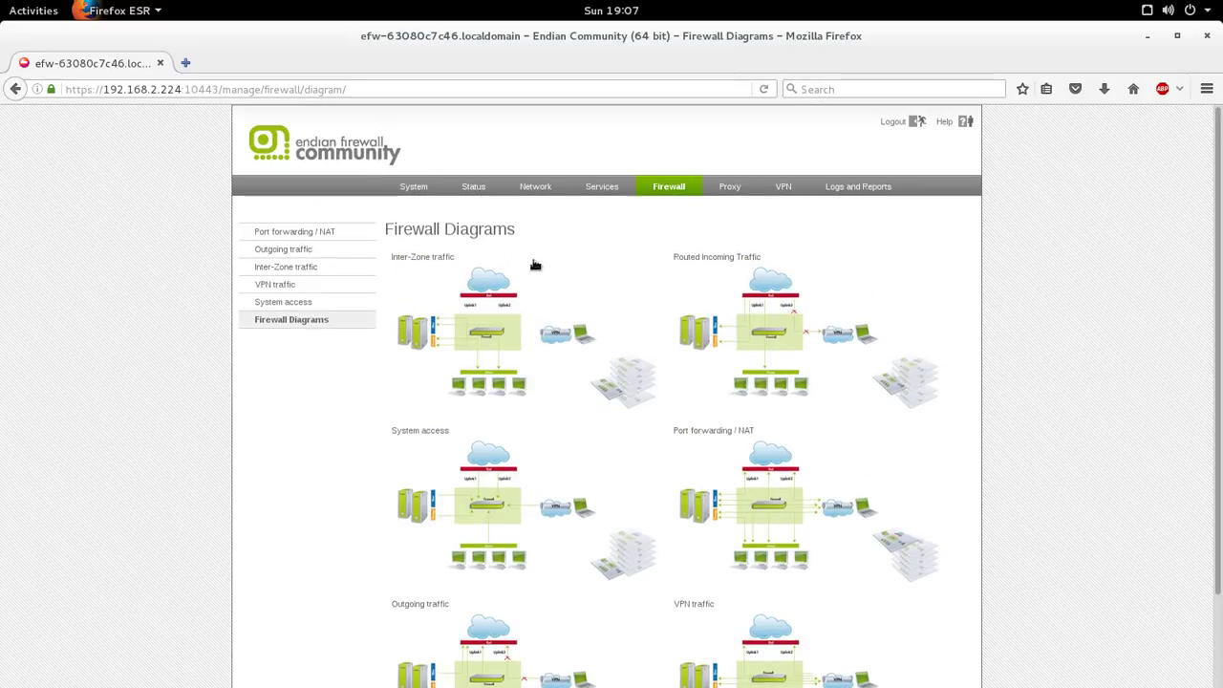
Examine the system status information, including the services, memory, disk usage, uptime and loaded modules.
{"action": "left_click", "coordinate": [472, 187]}
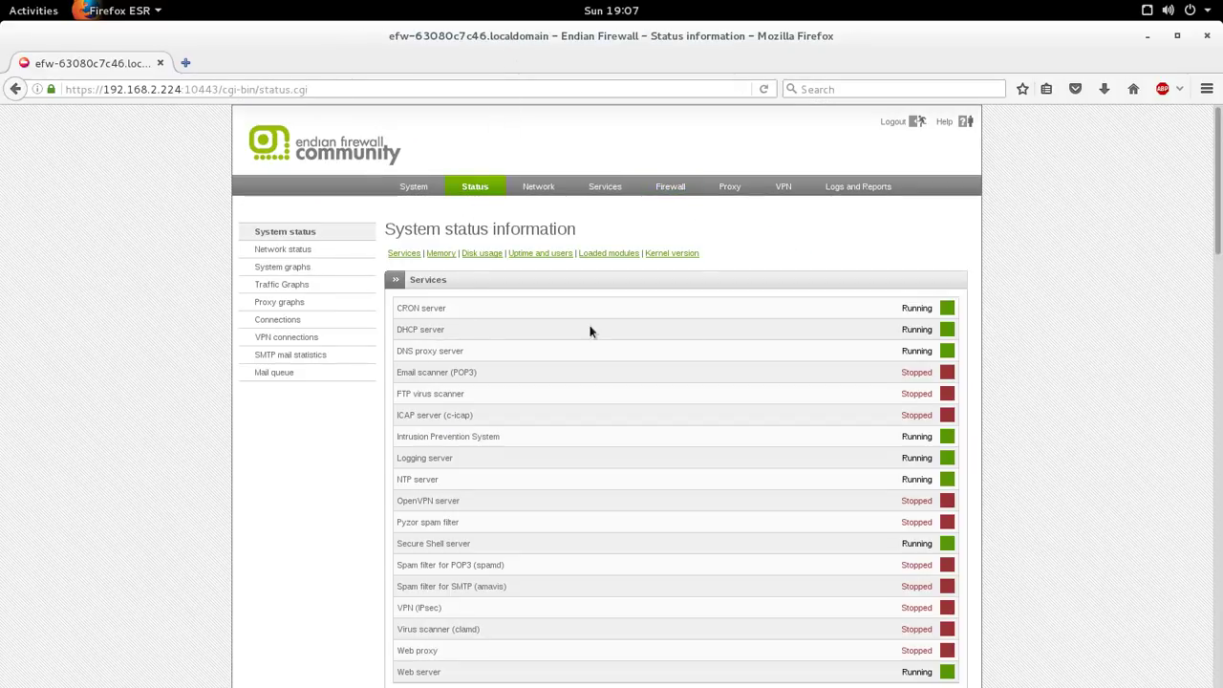
{"action": "scroll", "coordinate": [669, 330], "scroll_direction": "down", "scroll_amount": 3}
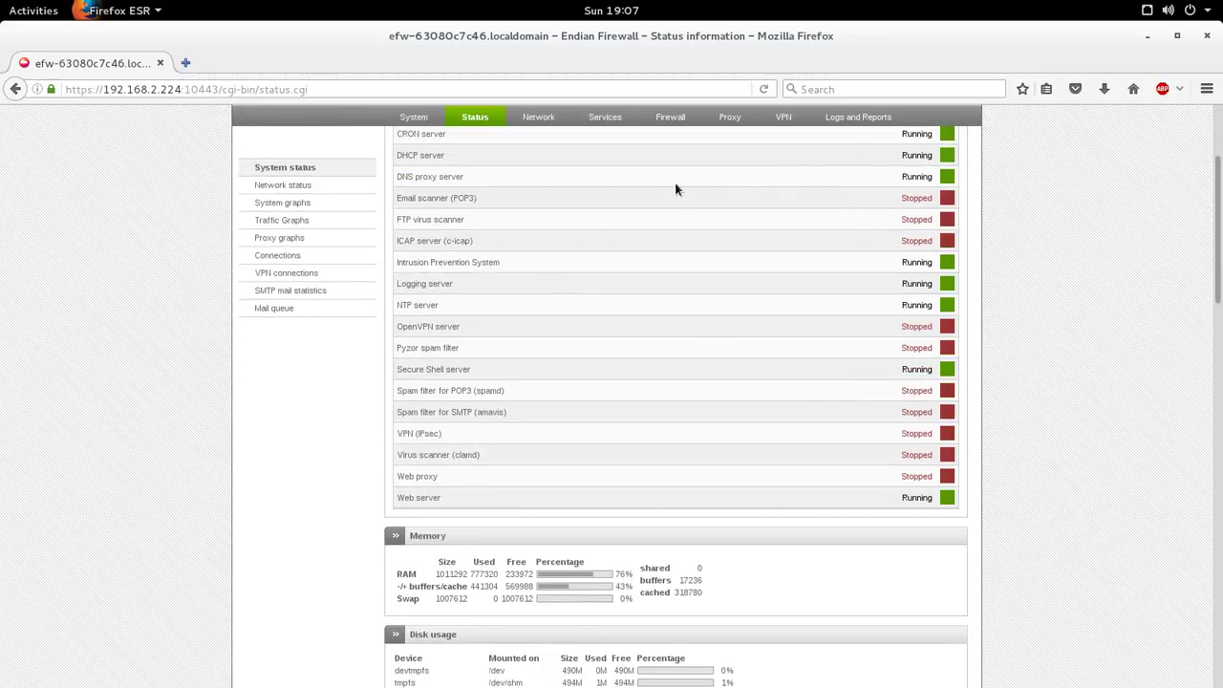
{"action": "scroll", "coordinate": [406, 161], "scroll_direction": "up", "scroll_amount": 1}
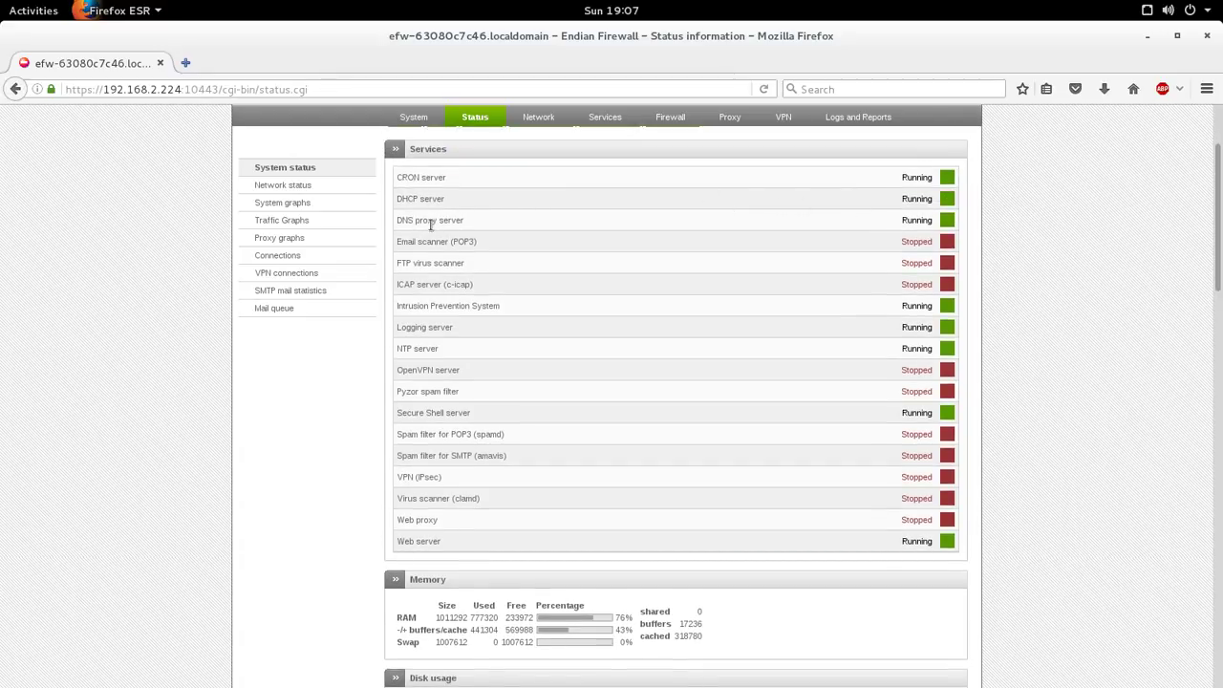
{"action": "left_click_drag", "start_coordinate": [607, 332], "coordinate": [801, 387]}
{"action": "left_click", "coordinate": [801, 387]}
{"action": "scroll", "coordinate": [642, 357], "scroll_direction": "down", "scroll_amount": 3}
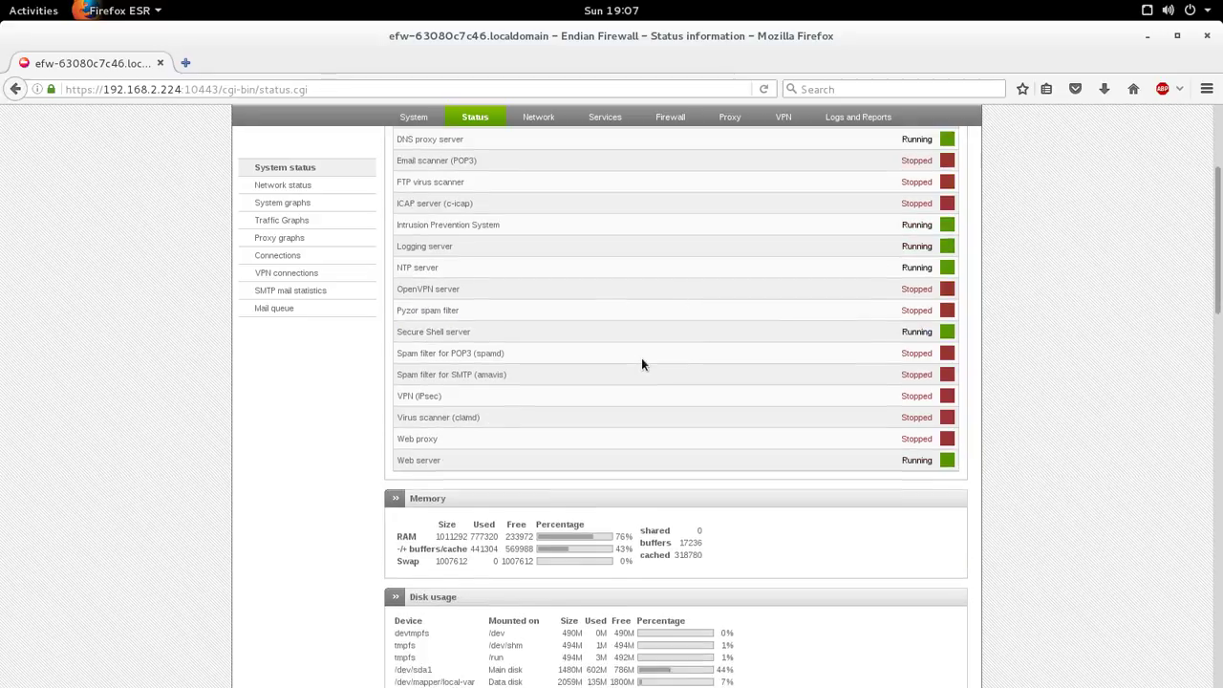
{"action": "scroll", "coordinate": [635, 373], "scroll_direction": "down", "scroll_amount": 15}
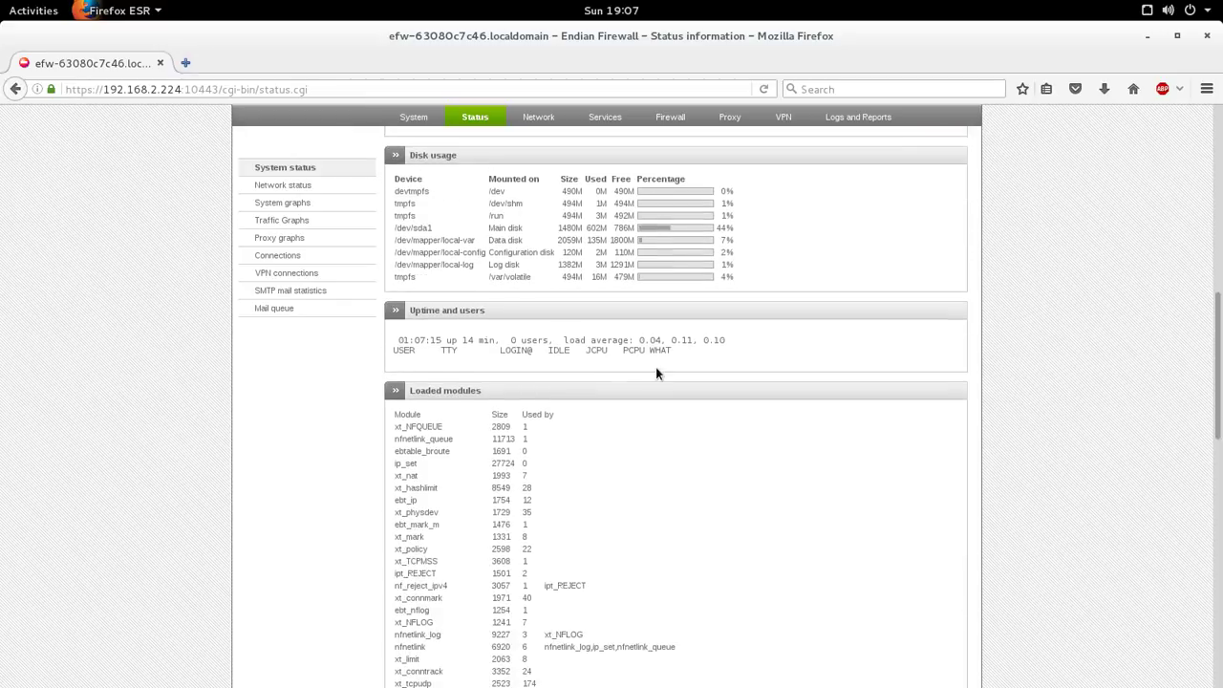
{"action": "scroll", "coordinate": [666, 350], "scroll_direction": "up", "scroll_amount": 15}
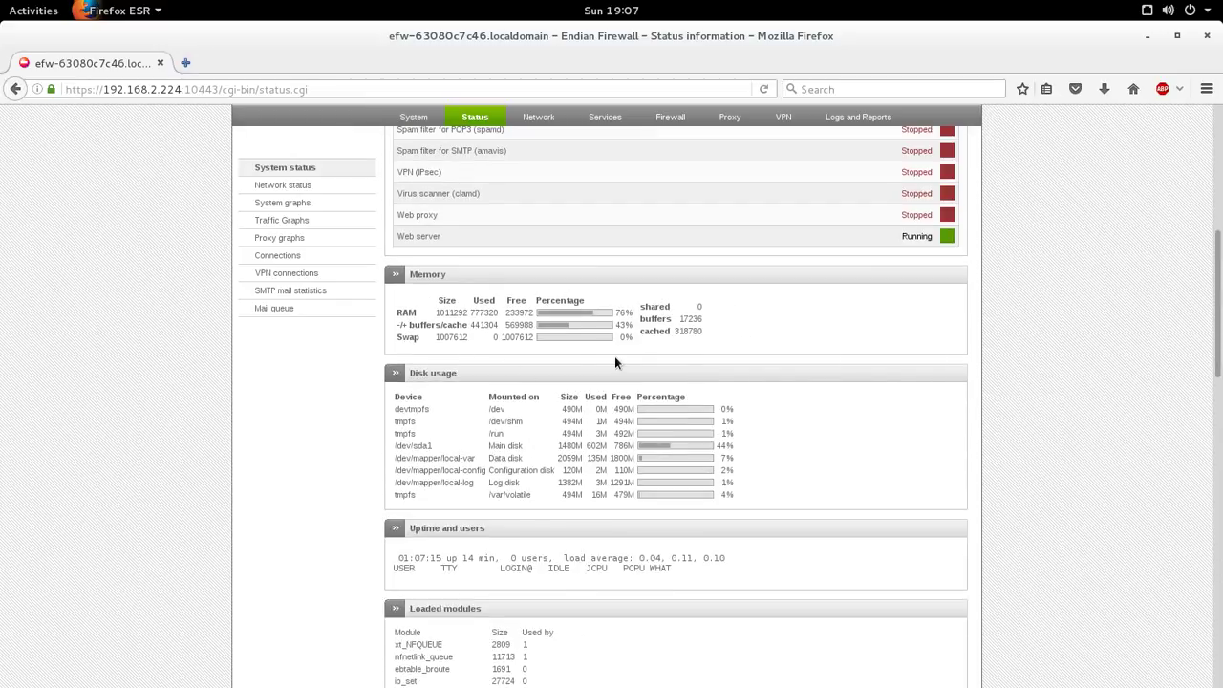
View the remaining loaded modules, the IPTables connection tracking list and the mail queue status.
{"action": "scroll", "coordinate": [760, 462], "scroll_direction": "down", "scroll_amount": 12}
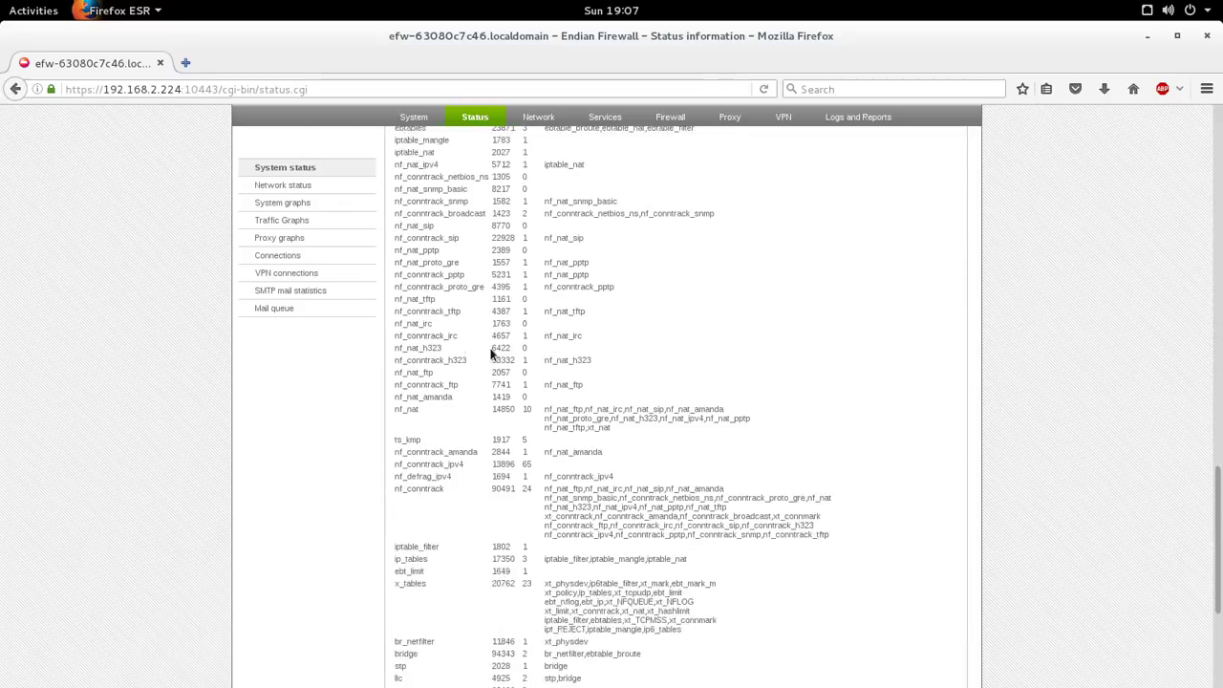
{"action": "left_click", "coordinate": [279, 256]}
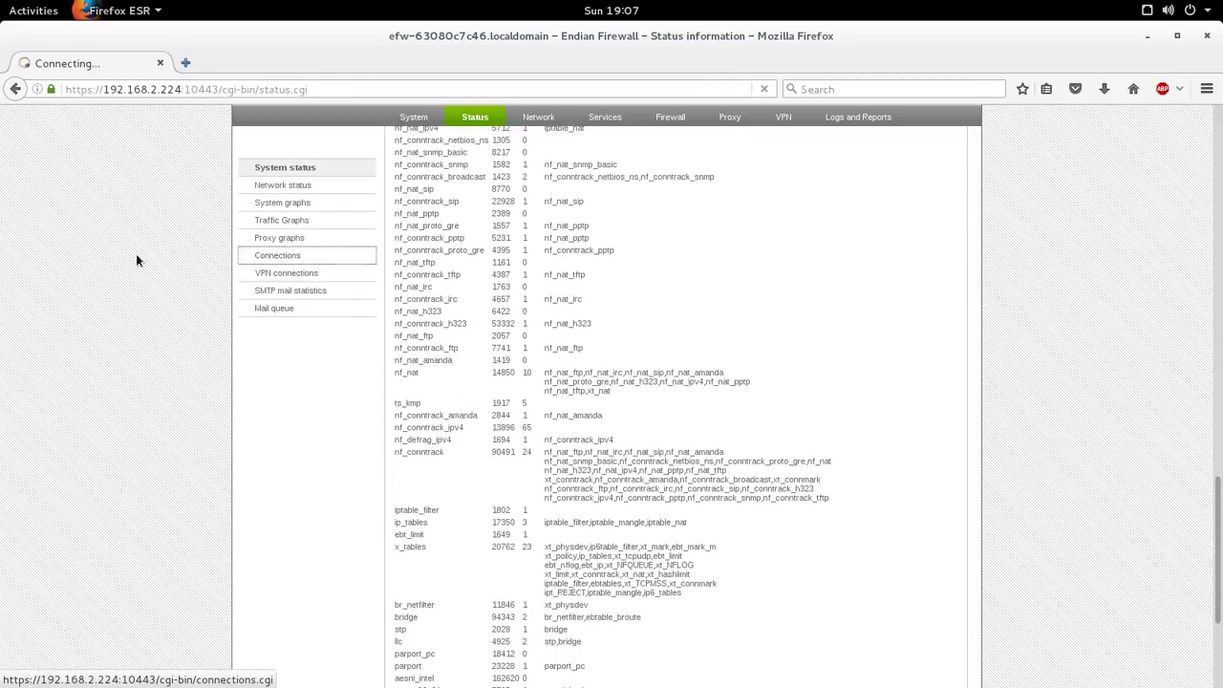
{"action": "scroll", "coordinate": [549, 251], "scroll_direction": "down", "scroll_amount": 1}
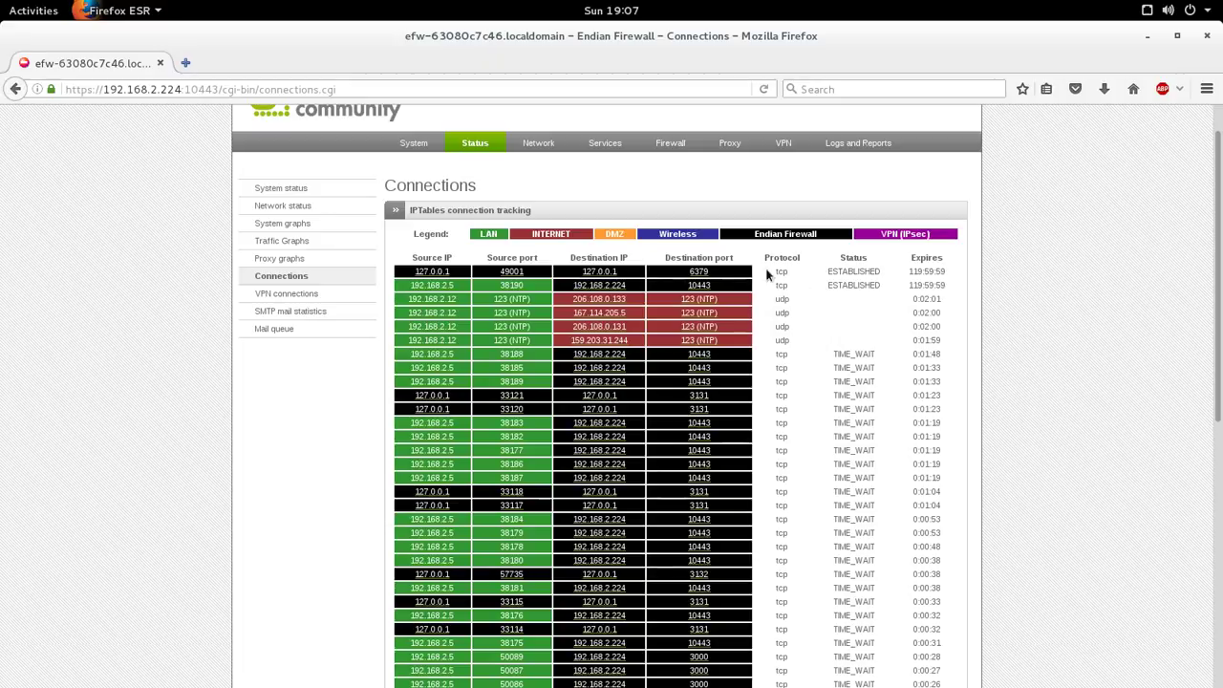
{"action": "scroll", "coordinate": [769, 277], "scroll_direction": "down", "scroll_amount": 2}
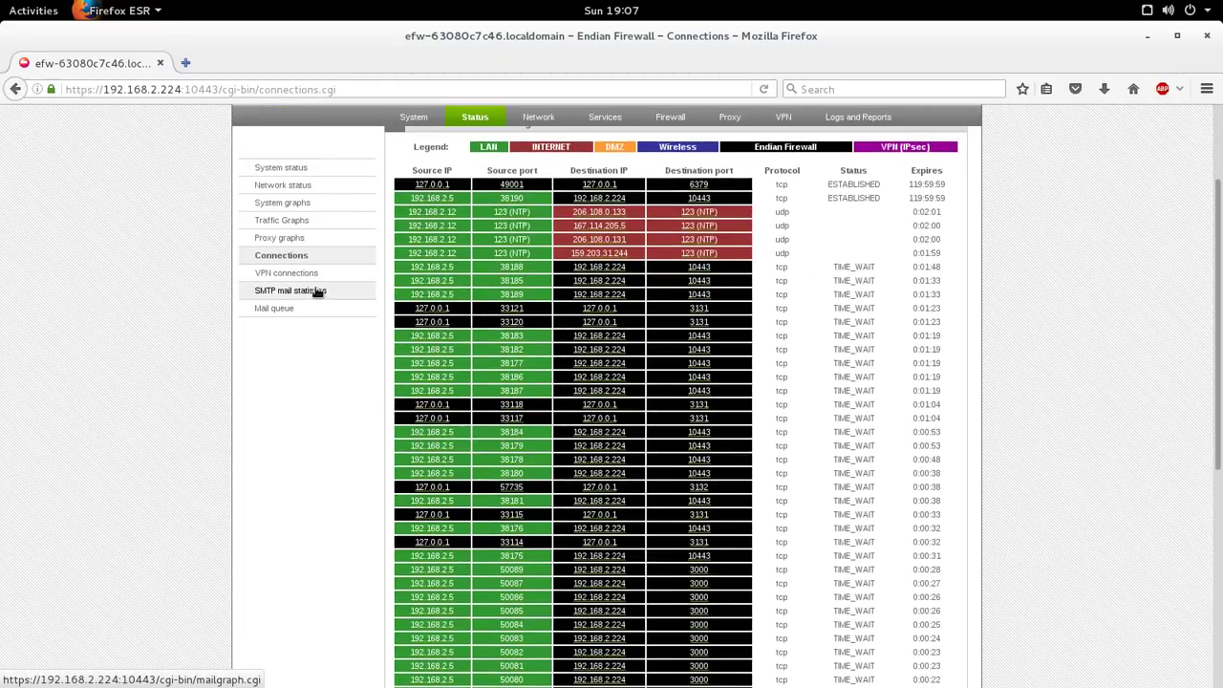
{"action": "scroll", "coordinate": [316, 292], "scroll_direction": "down", "scroll_amount": 6}
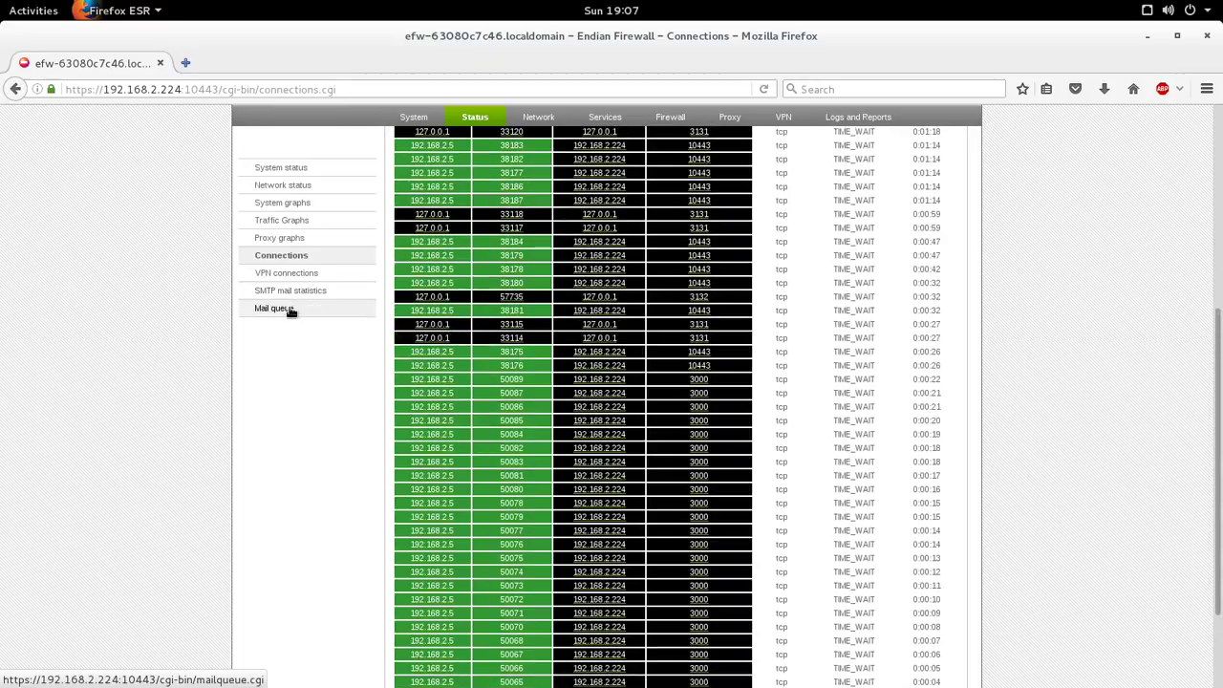
{"action": "left_click", "coordinate": [277, 308]}
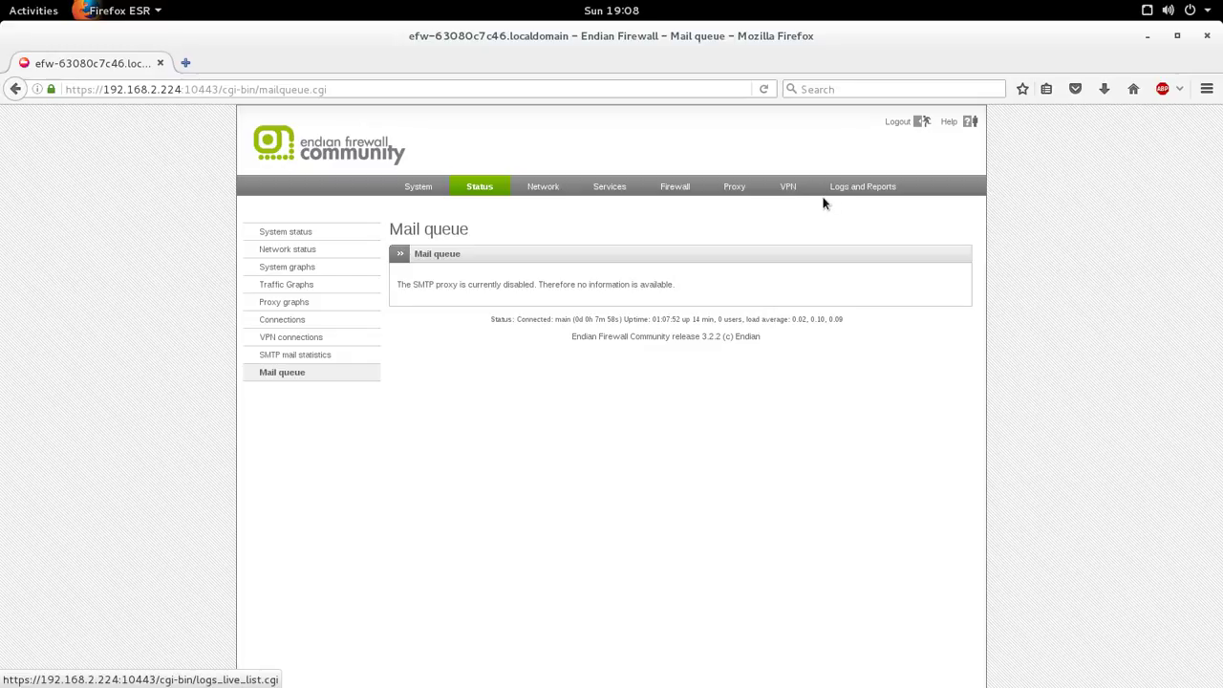
Open the firewall log and examine its entries, highlighting one INPUT:DROP entry from 01:00:07 and one from 01:00:04.
{"action": "left_click", "coordinate": [865, 187]}
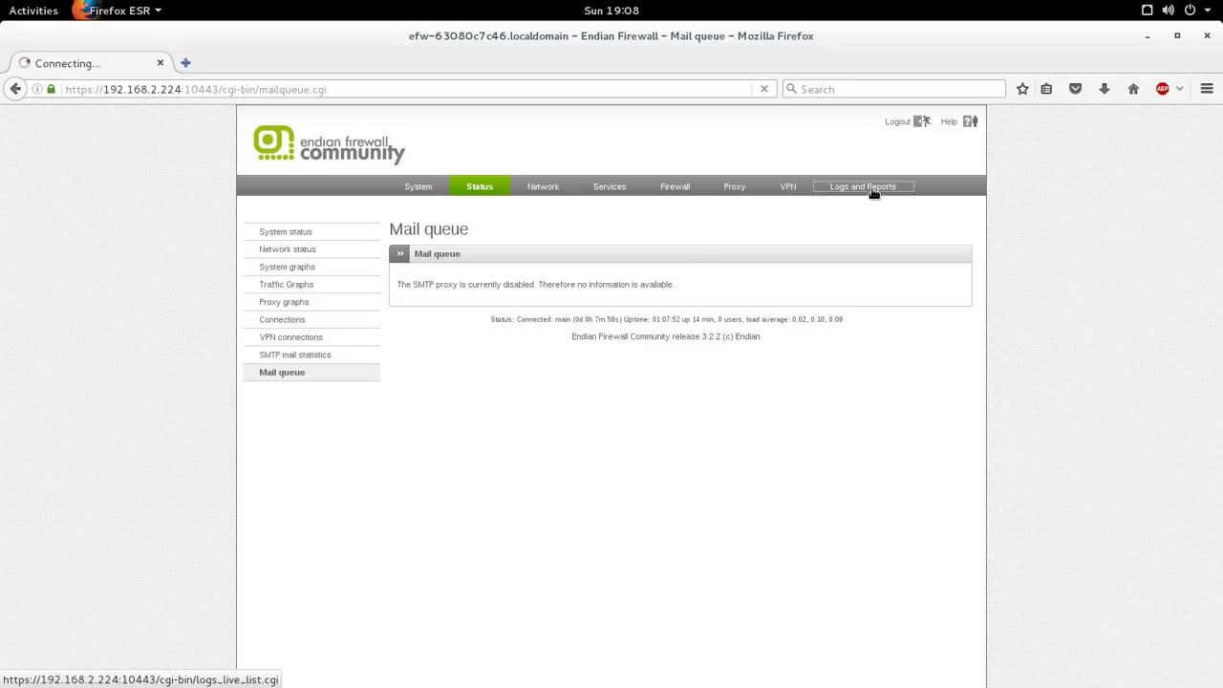
{"action": "left_click", "coordinate": [295, 307]}
{"action": "scroll", "coordinate": [564, 299], "scroll_direction": "down", "scroll_amount": 3}
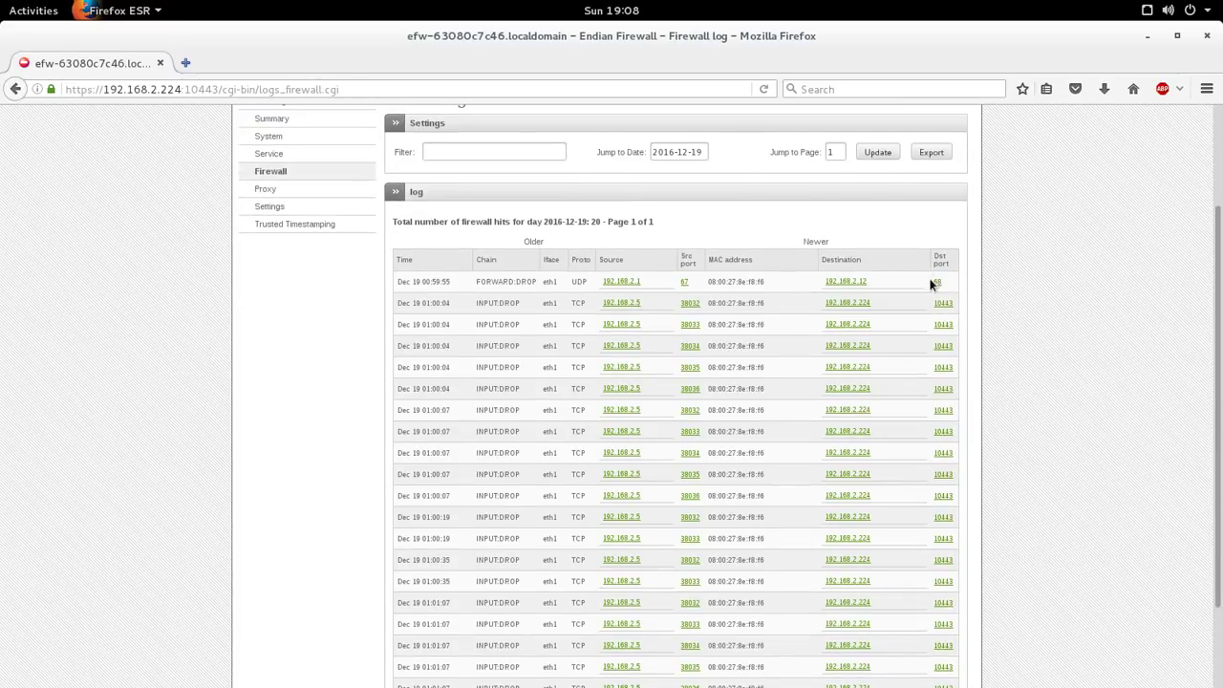
{"action": "scroll", "coordinate": [928, 281], "scroll_direction": "down", "scroll_amount": 2}
{"action": "scroll", "coordinate": [660, 295], "scroll_direction": "up", "scroll_amount": 5}
{"action": "scroll", "coordinate": [563, 304], "scroll_direction": "down", "scroll_amount": 5}
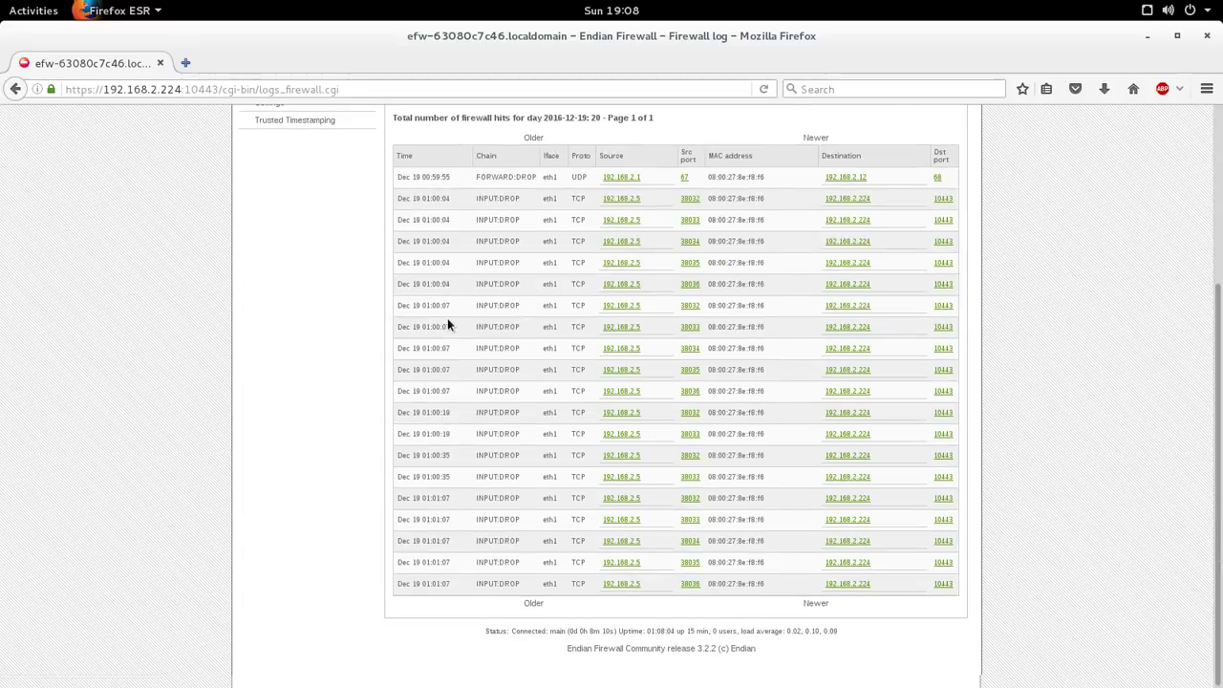
{"action": "left_click_drag", "start_coordinate": [501, 325], "coordinate": [626, 326]}
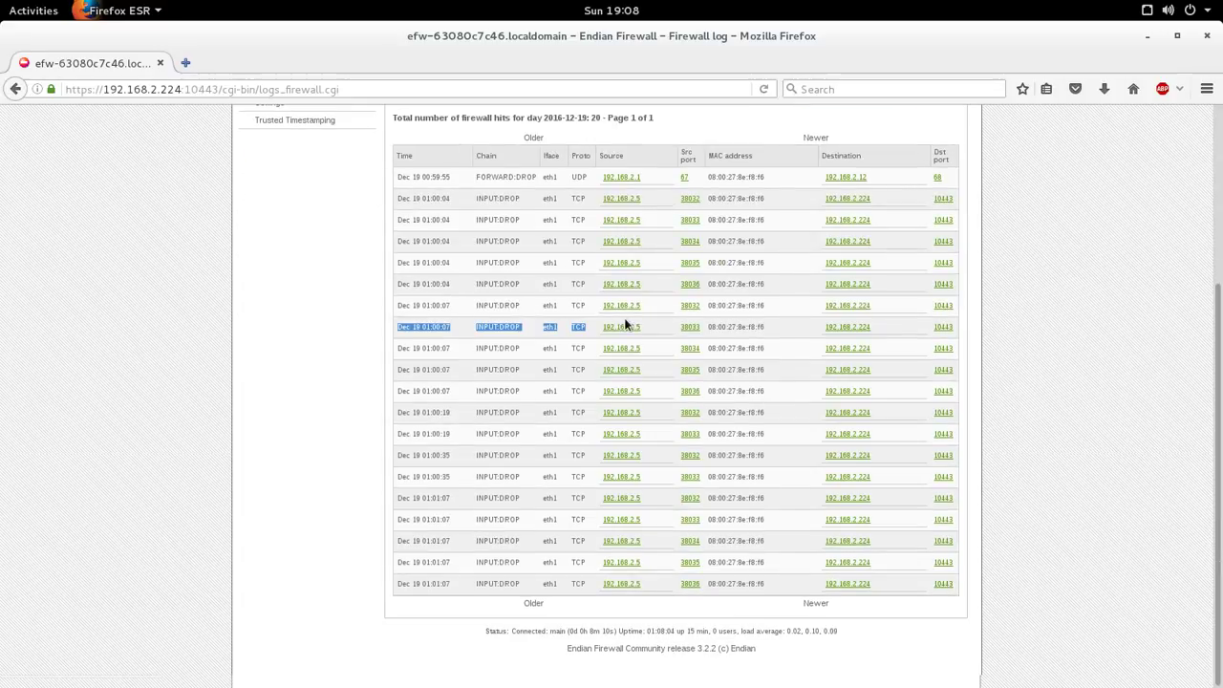
{"action": "left_click", "coordinate": [449, 268]}
{"action": "left_click_drag", "start_coordinate": [501, 205], "coordinate": [865, 210]}
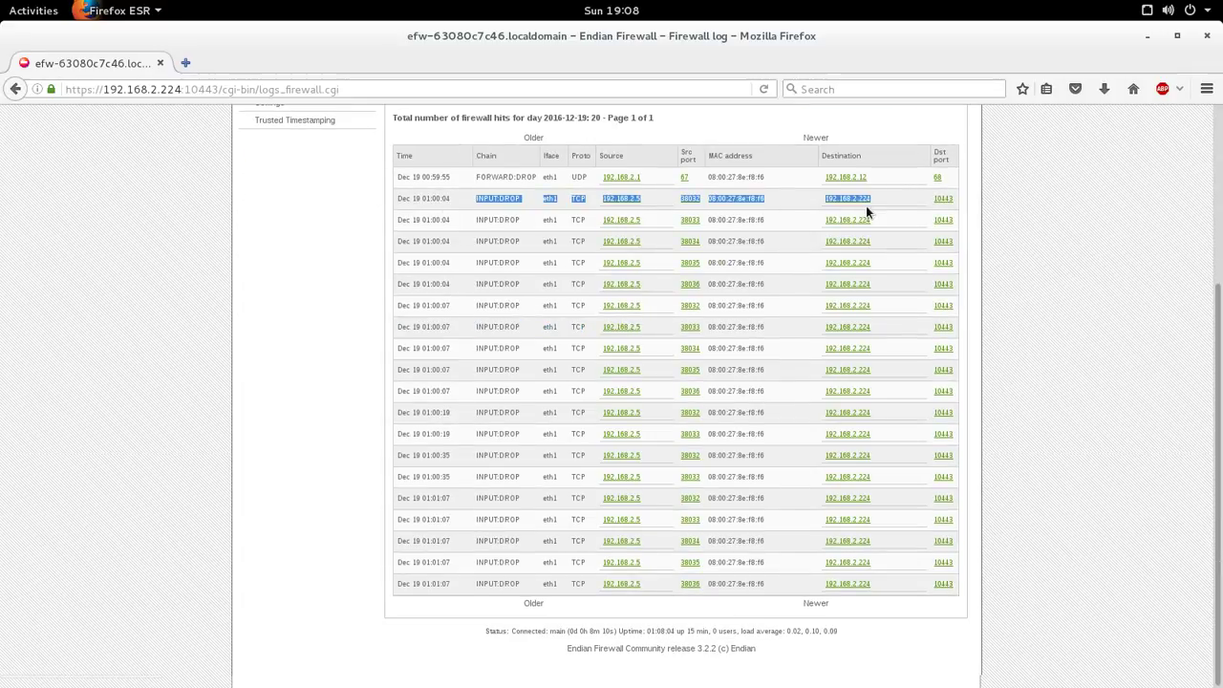
{"action": "left_click", "coordinate": [481, 212]}
{"action": "scroll", "coordinate": [516, 248], "scroll_direction": "up", "scroll_amount": 5}
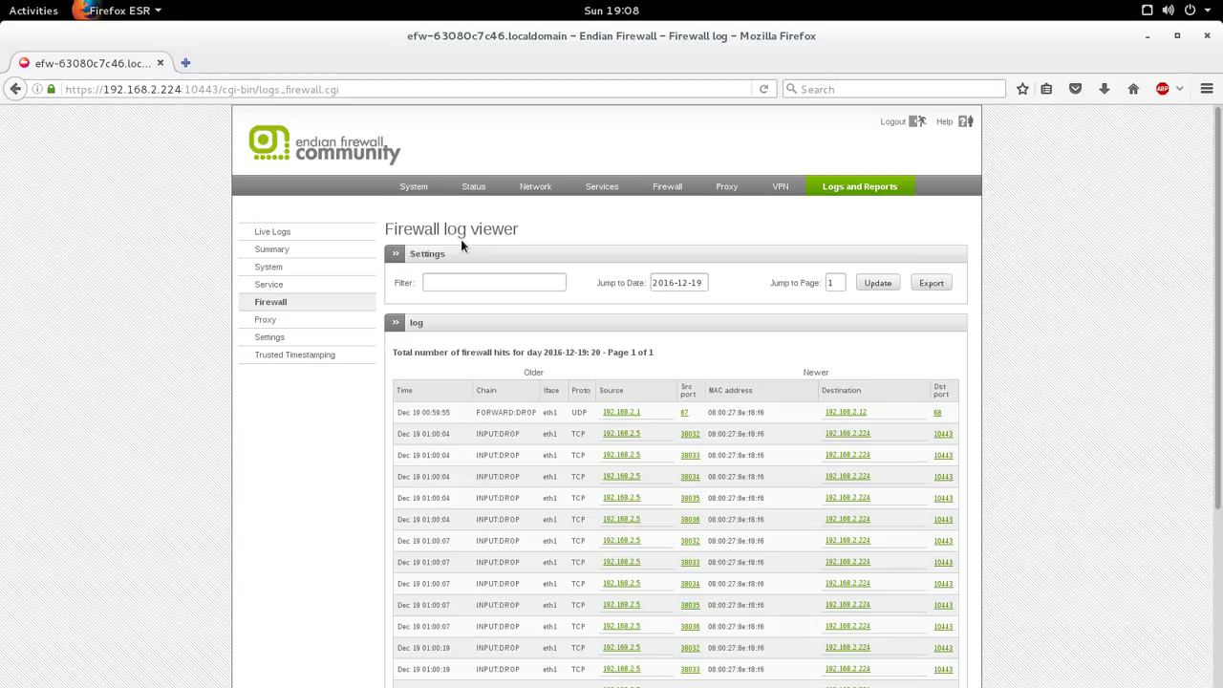
View the network host configuration, the list of live logs and the system log.
{"action": "left_click", "coordinate": [476, 187]}
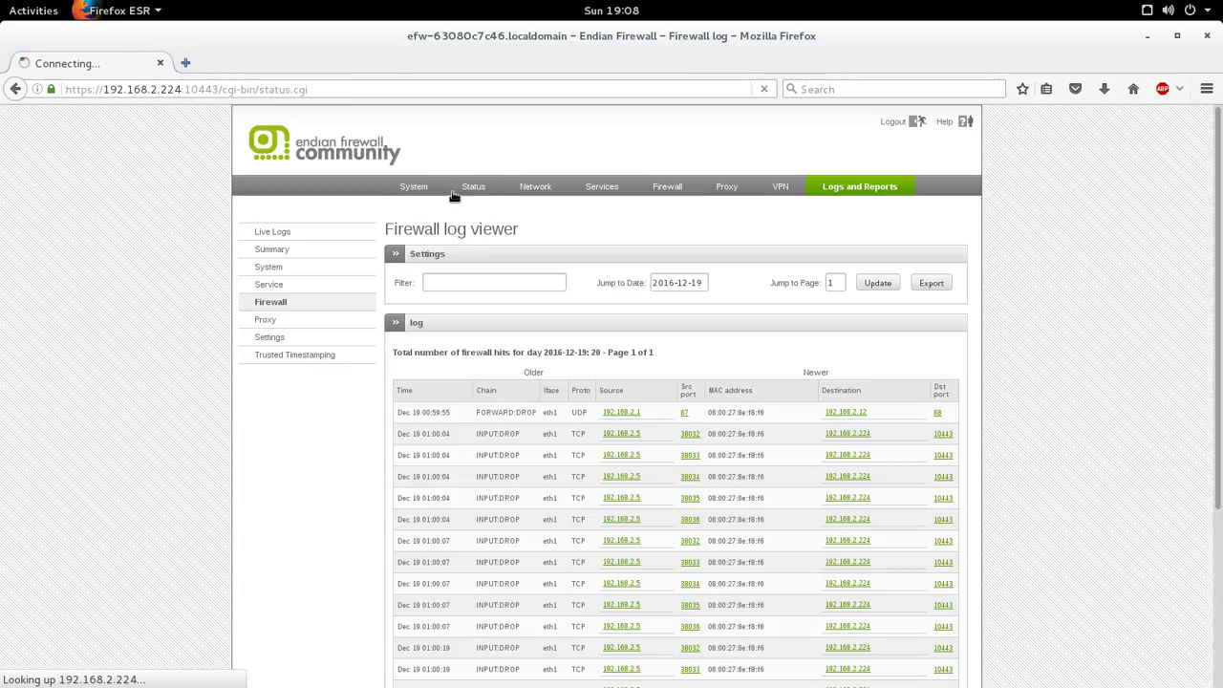
{"action": "left_click", "coordinate": [542, 187]}
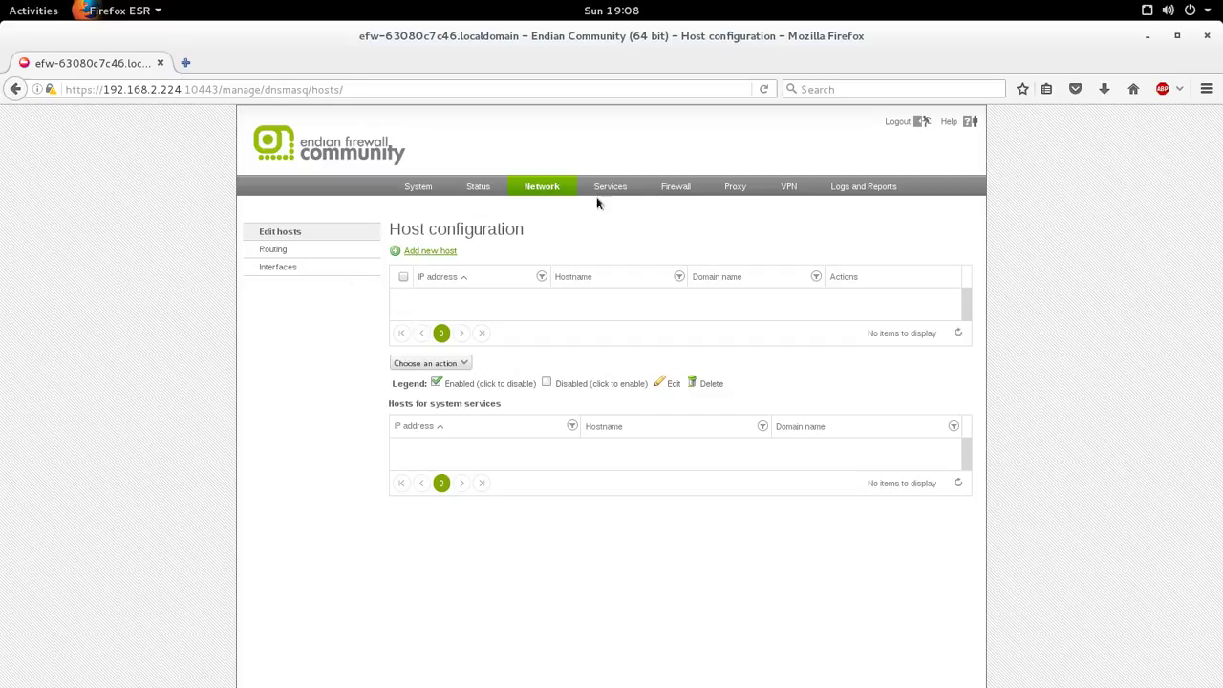
{"action": "left_click", "coordinate": [841, 191]}
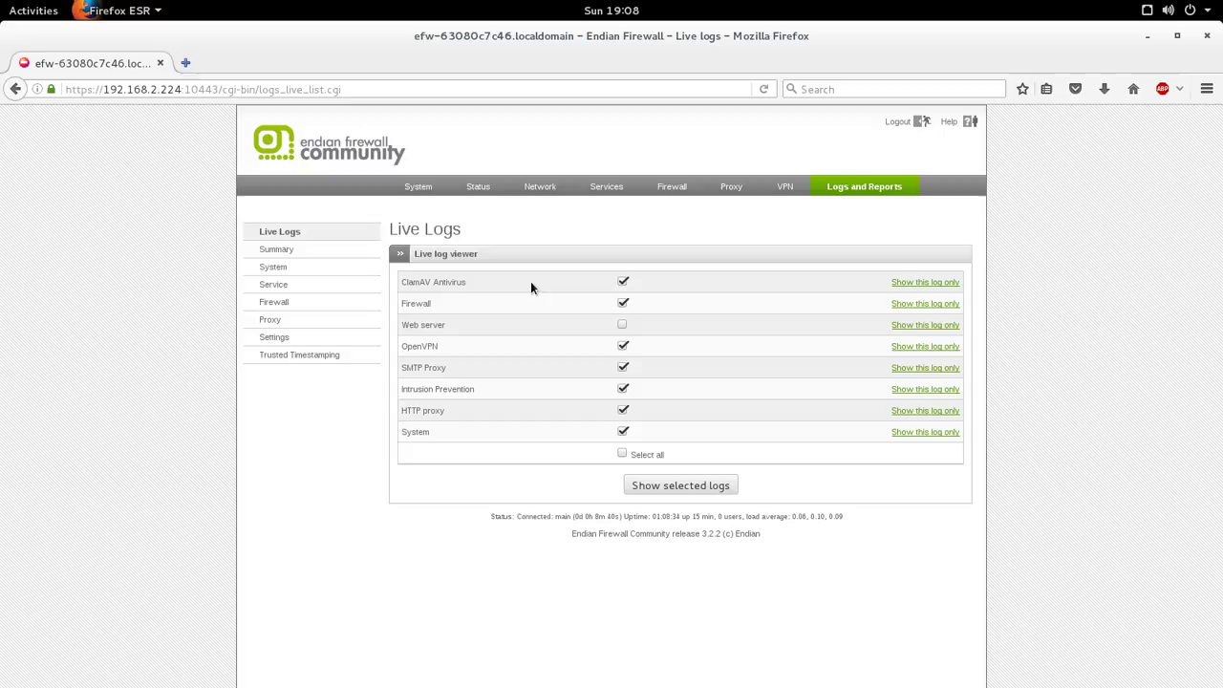
{"action": "left_click", "coordinate": [272, 267]}
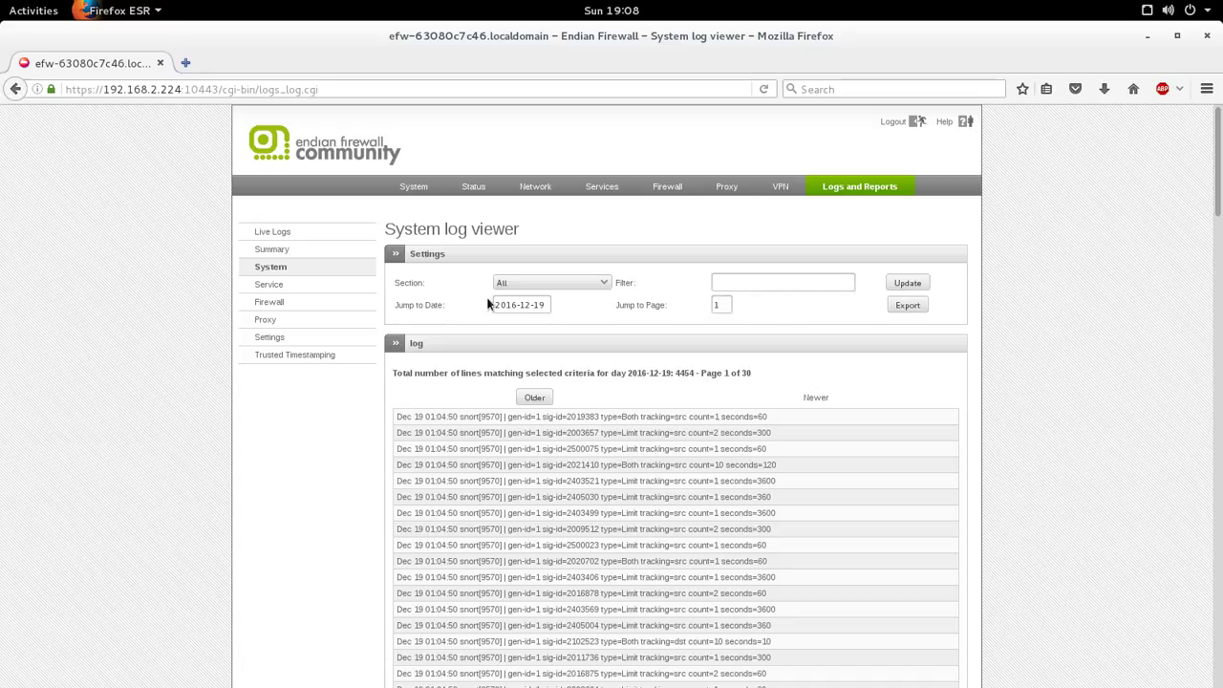
Return to the firewall log and look up the IP information for source address 192.168.2.1.
{"action": "left_click", "coordinate": [273, 300]}
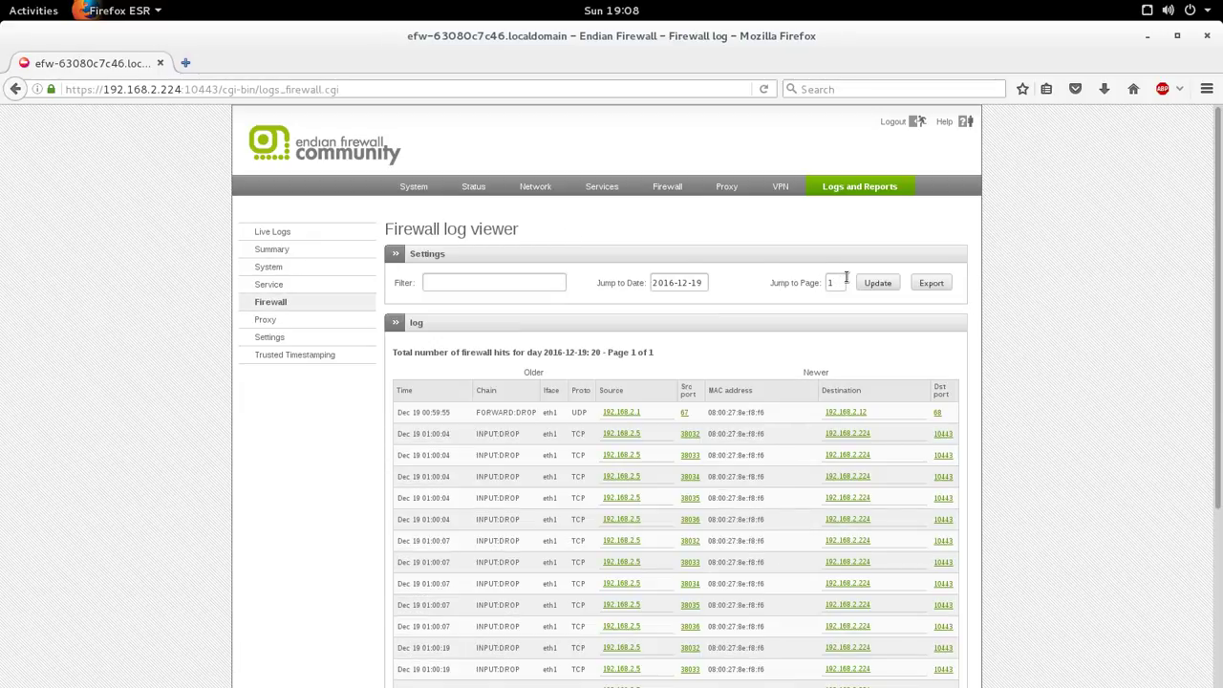
{"action": "scroll", "coordinate": [516, 289], "scroll_direction": "down", "scroll_amount": 3}
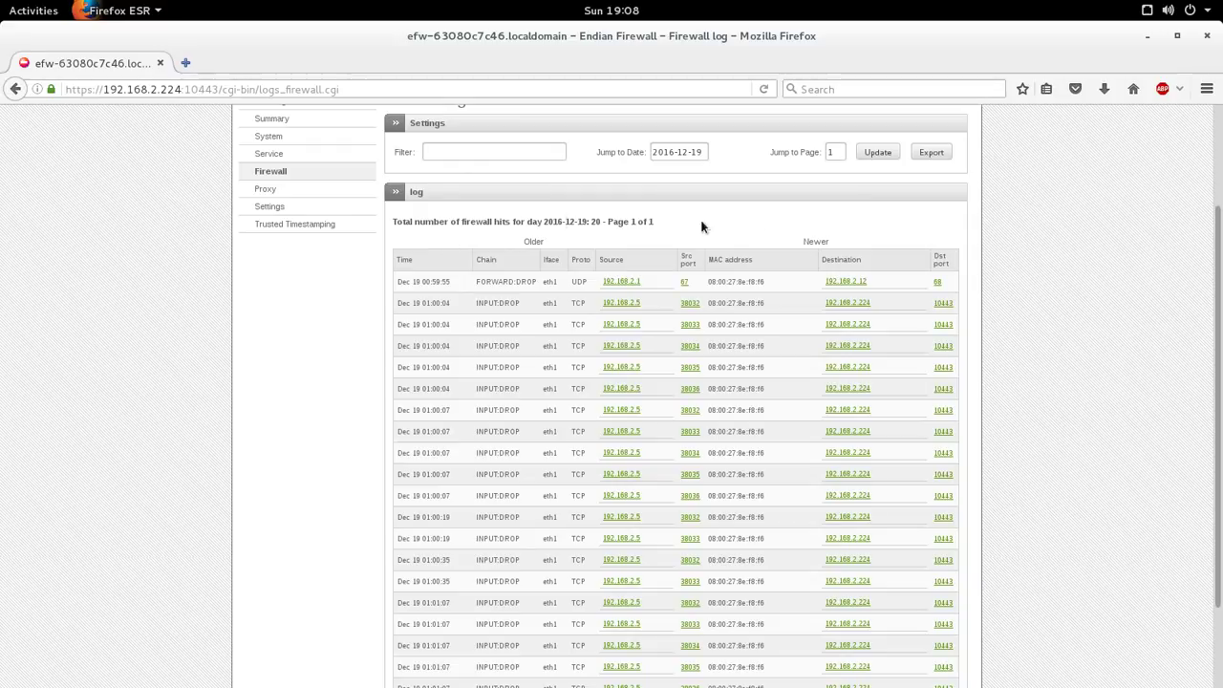
{"action": "scroll", "coordinate": [769, 230], "scroll_direction": "down", "scroll_amount": 2}
{"action": "scroll", "coordinate": [768, 229], "scroll_direction": "up", "scroll_amount": 2}
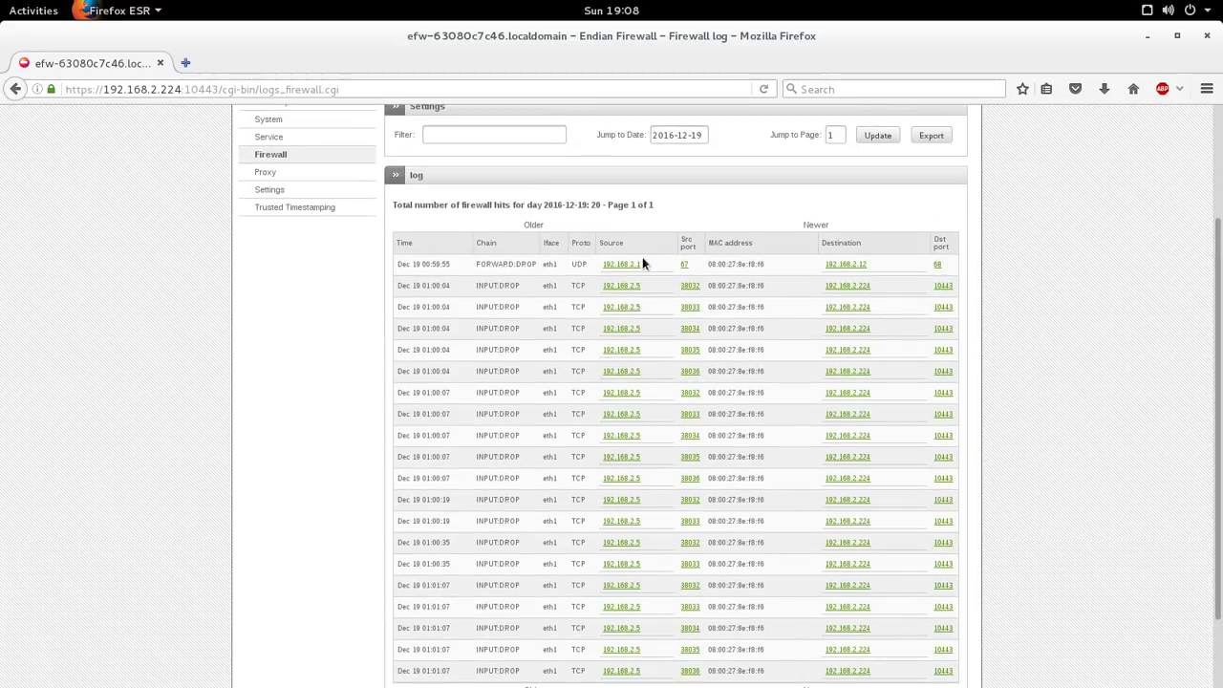
{"action": "left_click", "coordinate": [638, 264]}
{"action": "scroll", "coordinate": [733, 207], "scroll_direction": "down", "scroll_amount": 5}
{"action": "scroll", "coordinate": [743, 229], "scroll_direction": "up", "scroll_amount": 5}
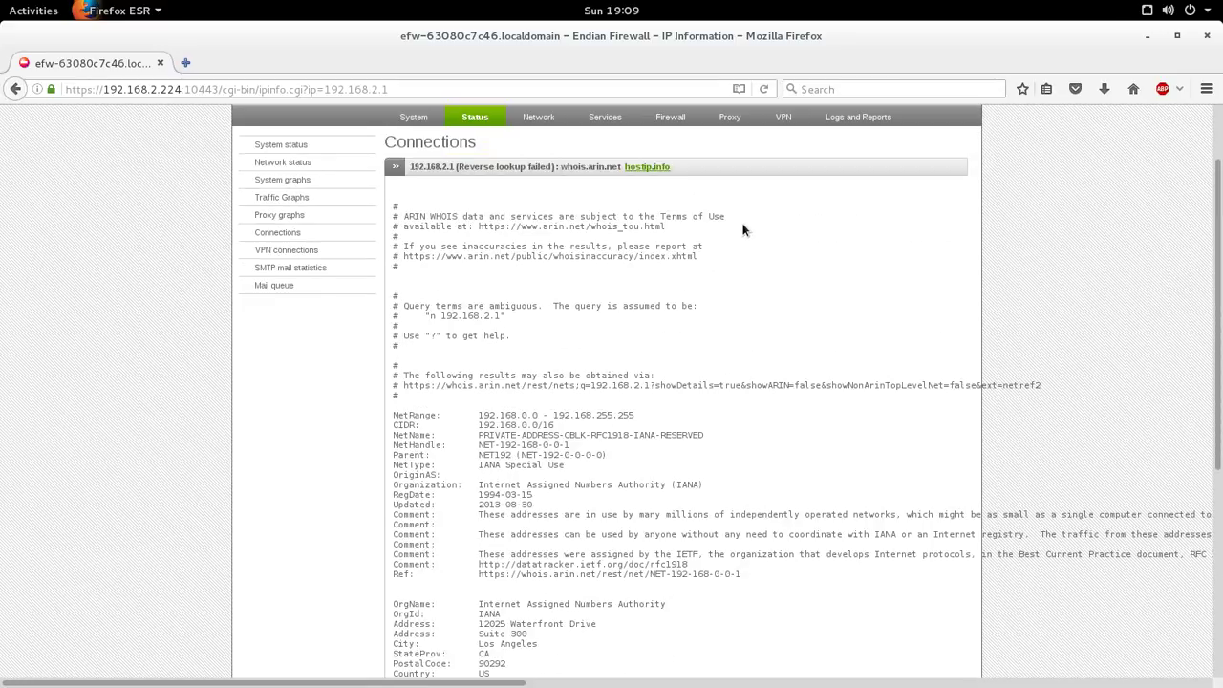
{"action": "scroll", "coordinate": [743, 230], "scroll_direction": "up", "scroll_amount": 2}
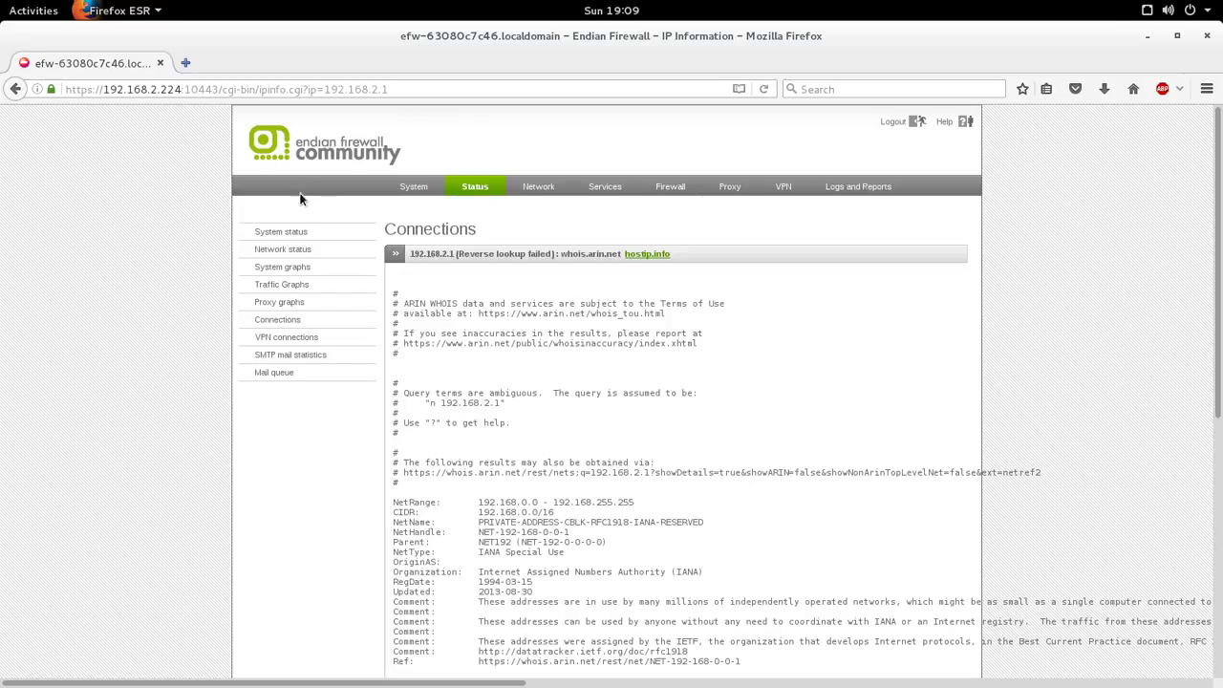
Review the dashboard's network interfaces, hardware, services and uplinks, and minimize the browser window.
{"action": "left_click", "coordinate": [406, 190]}
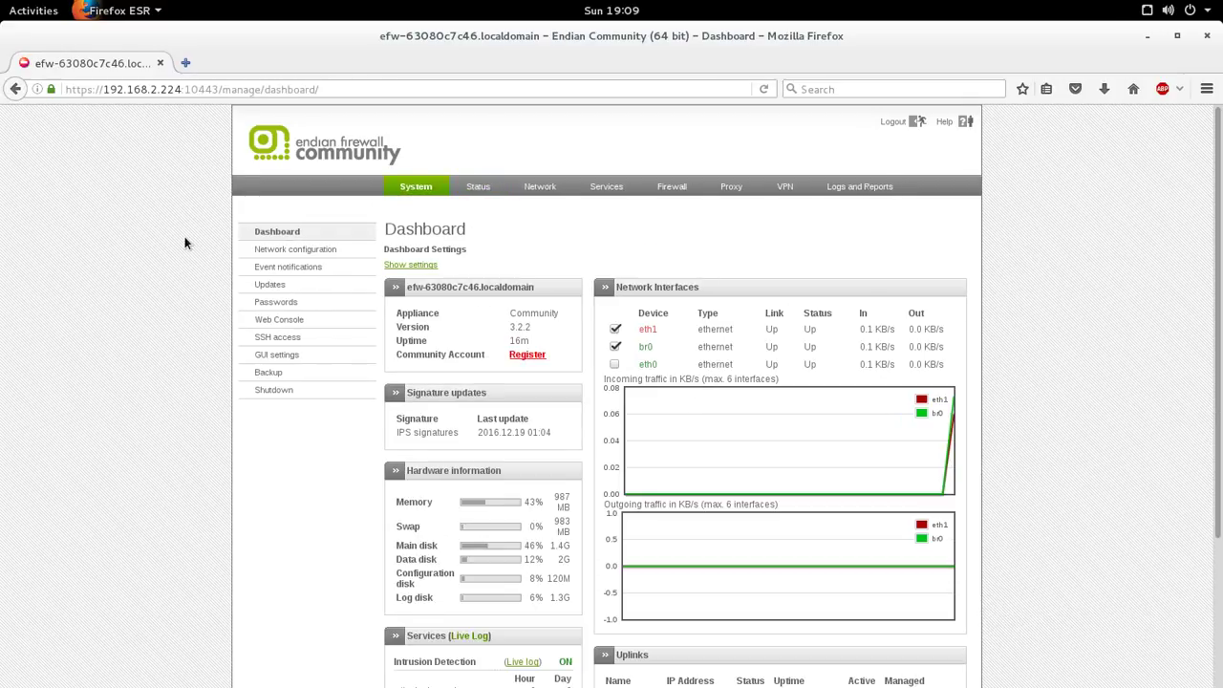
{"action": "scroll", "coordinate": [219, 234], "scroll_direction": "down", "scroll_amount": 3}
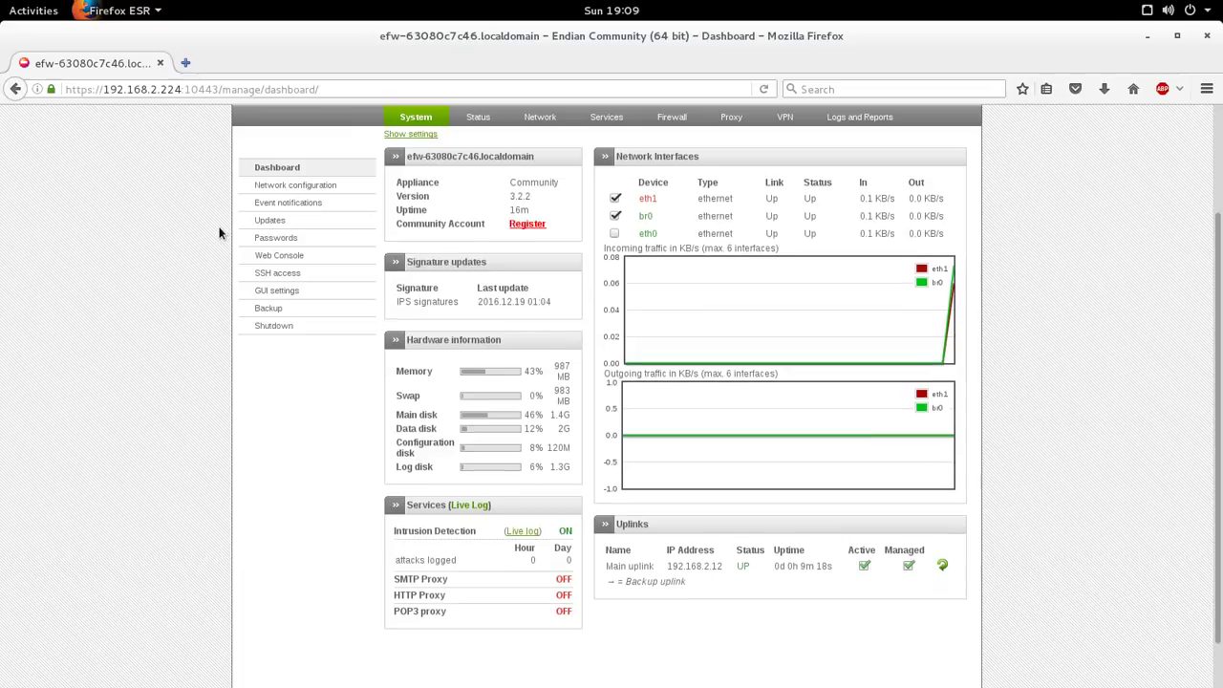
{"action": "scroll", "coordinate": [220, 232], "scroll_direction": "down", "scroll_amount": 1}
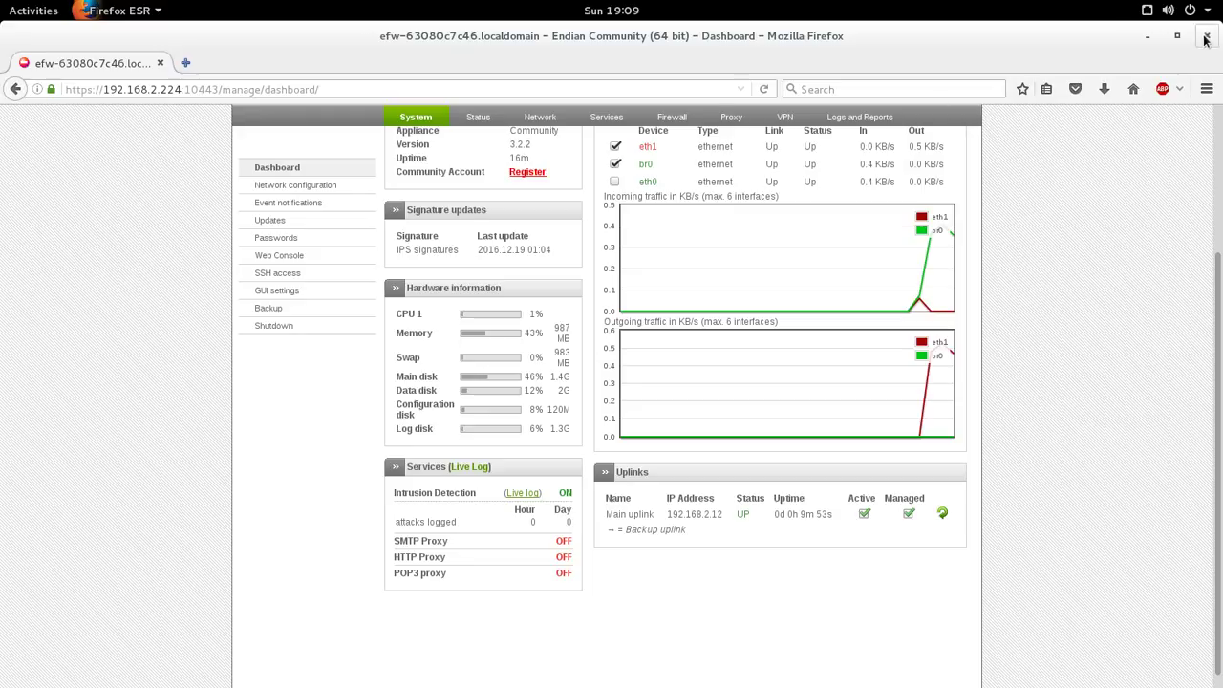
{"action": "left_click", "coordinate": [1146, 38]}
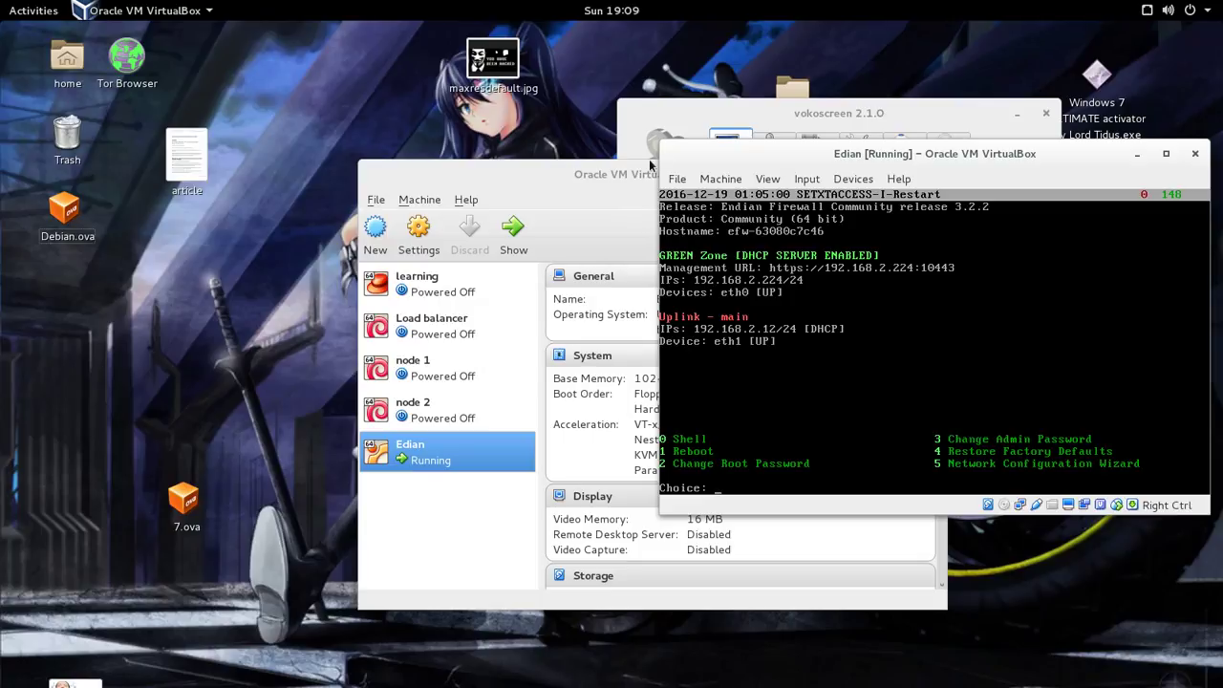